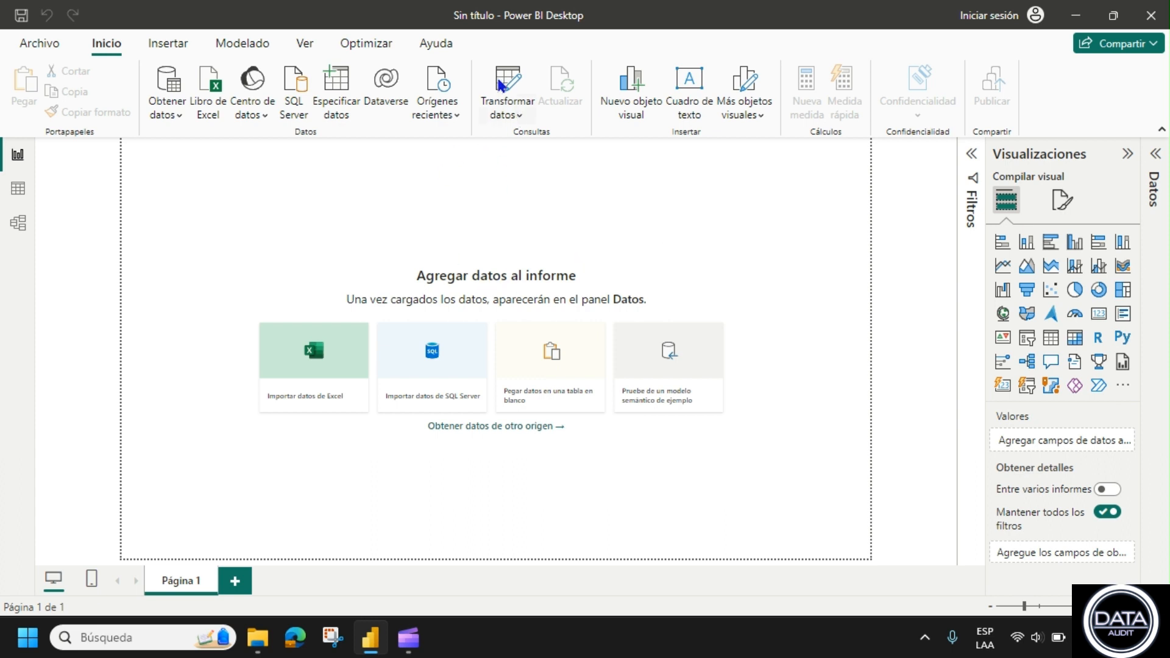
Open the Power Query Editor and connect to the Excel workbook Ventas 2022.xlsx as a new source.
click(505, 111)
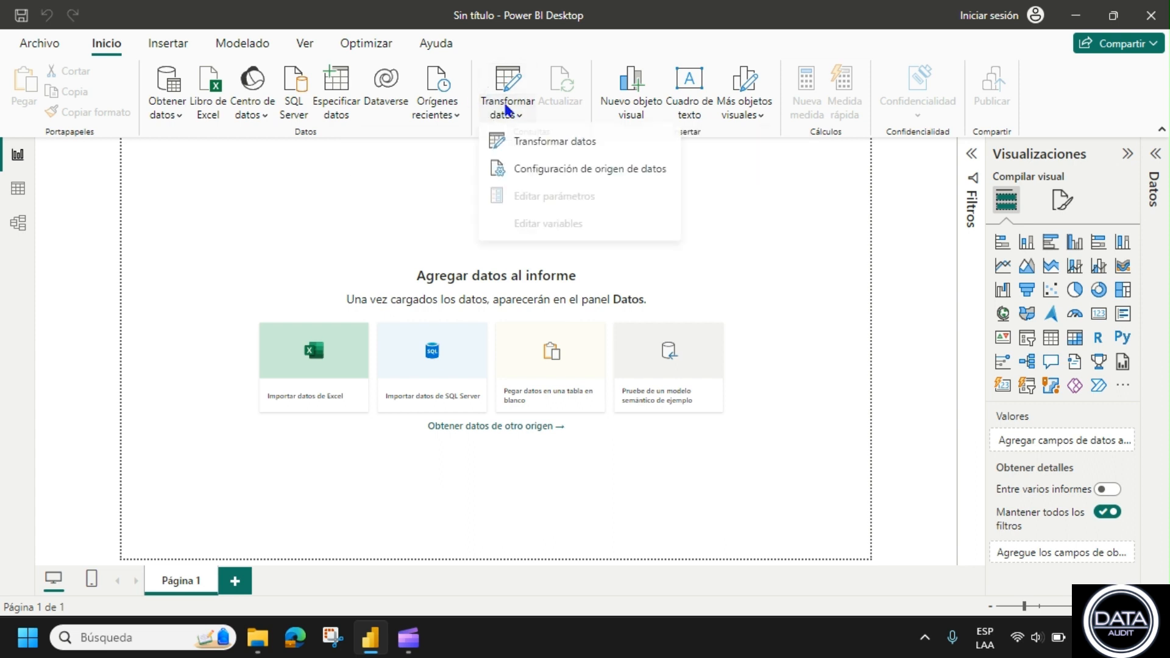
click(551, 146)
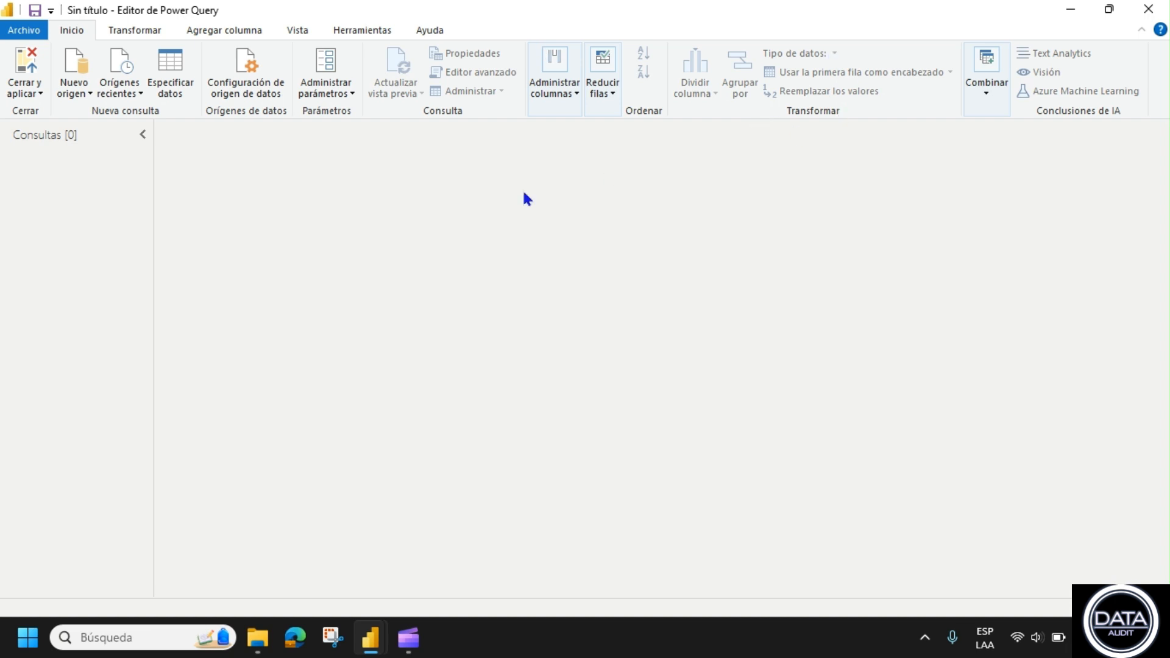
click(90, 95)
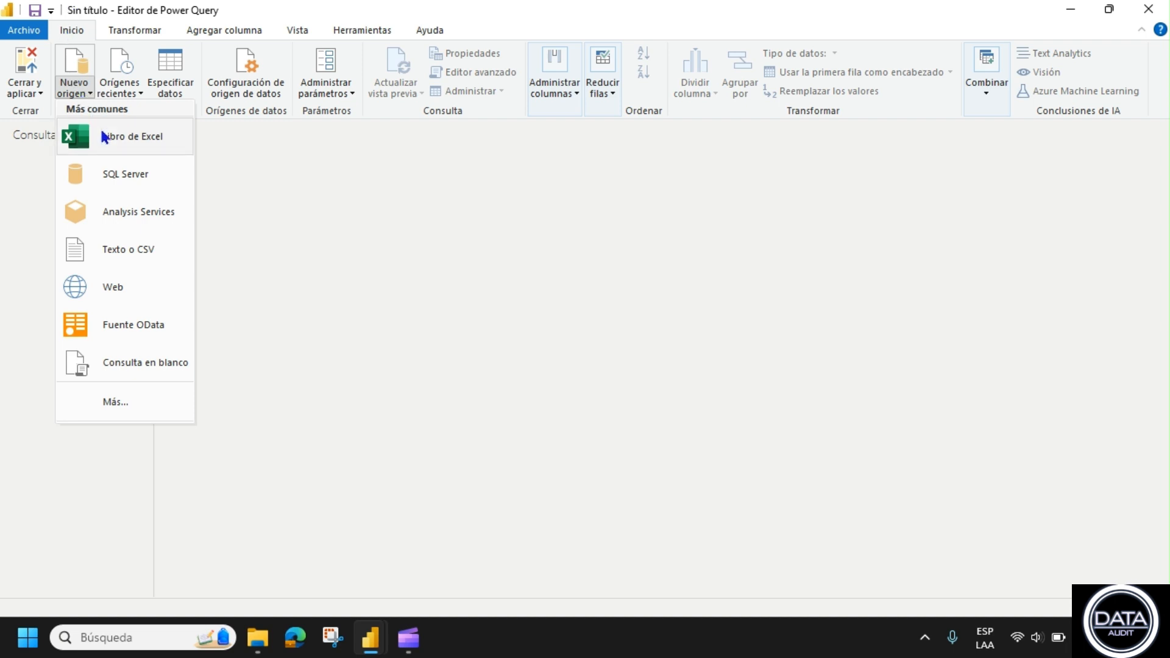
click(142, 151)
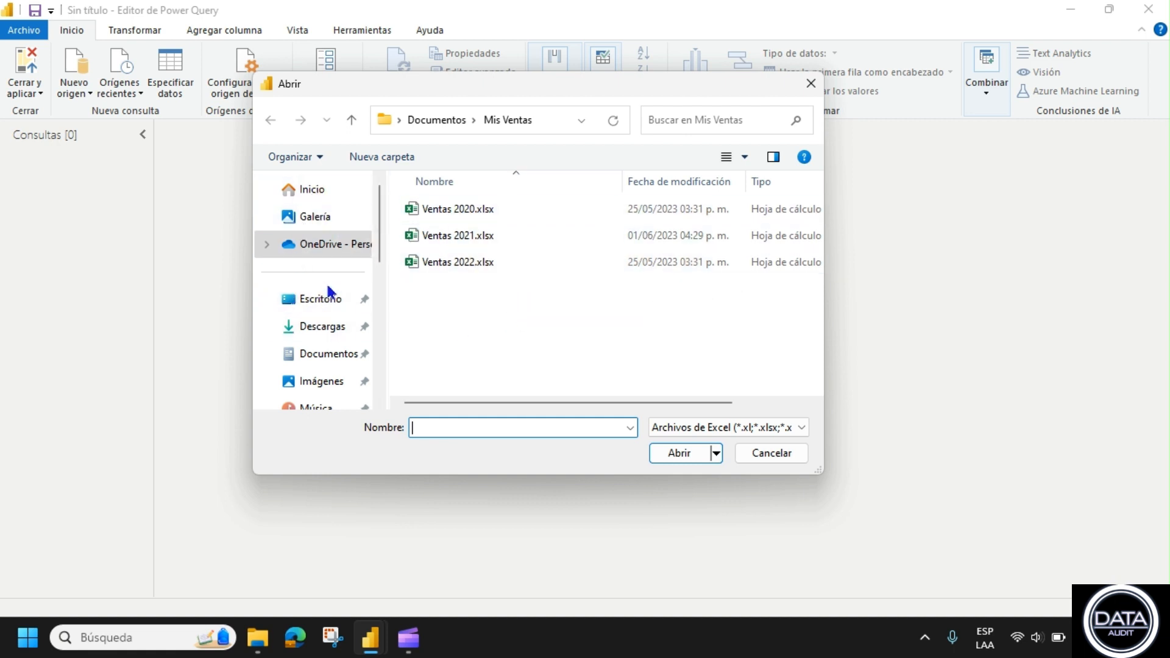
click(451, 263)
click(679, 451)
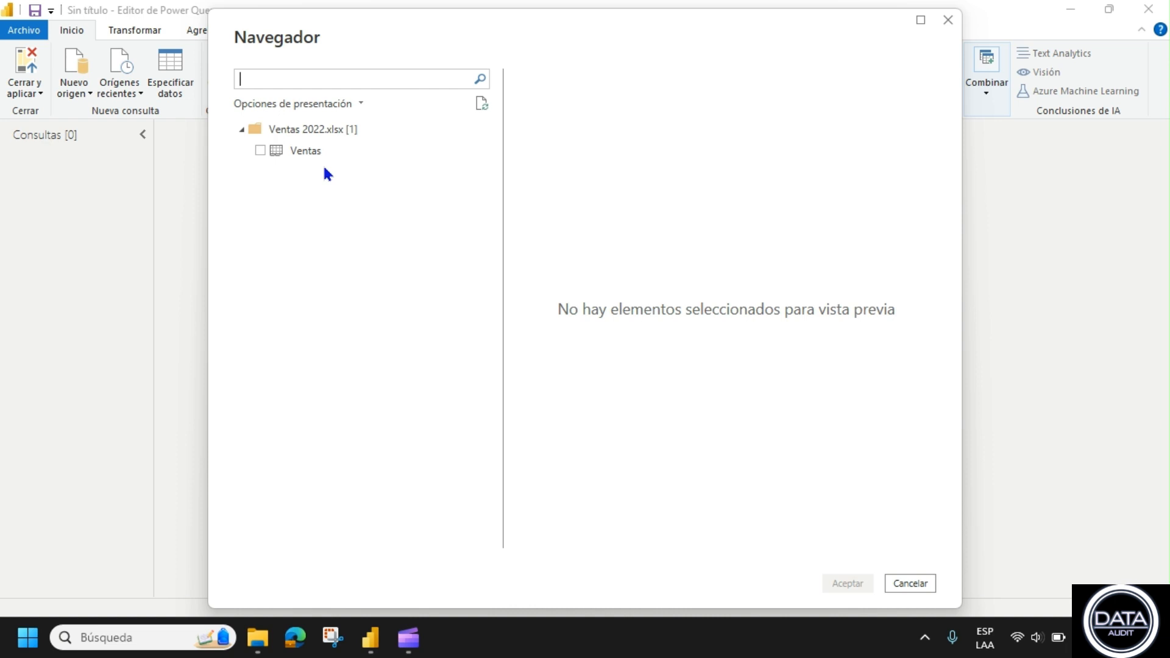
Preview the Ventas sheet and import it as a query.
click(260, 151)
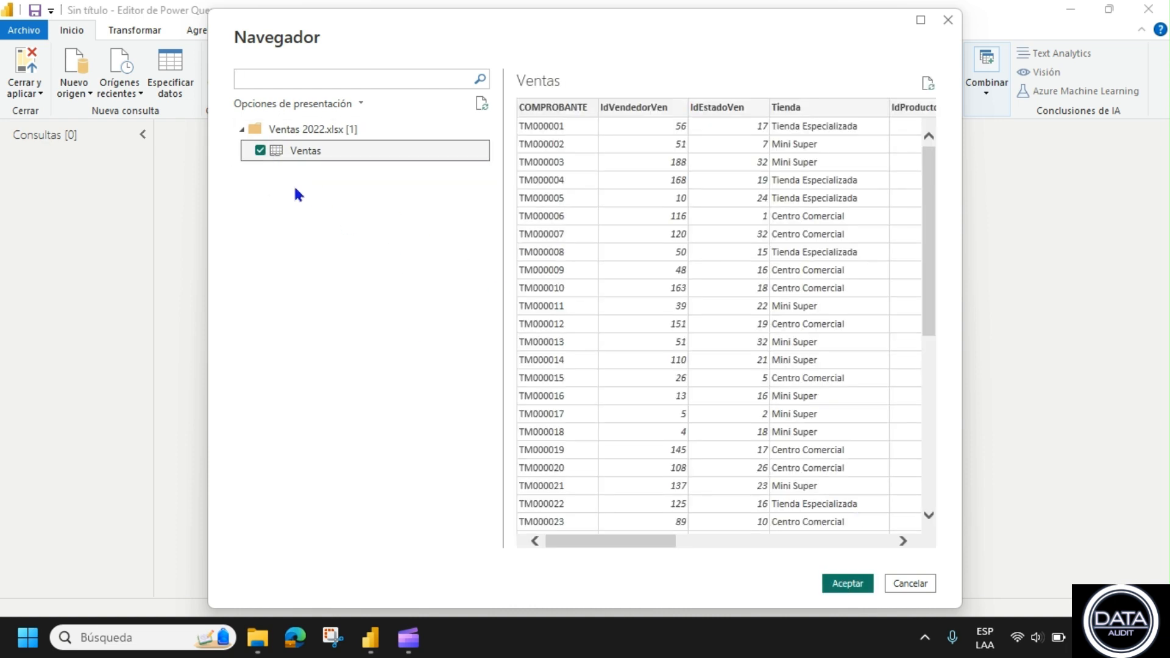
drag(620, 550, 575, 531)
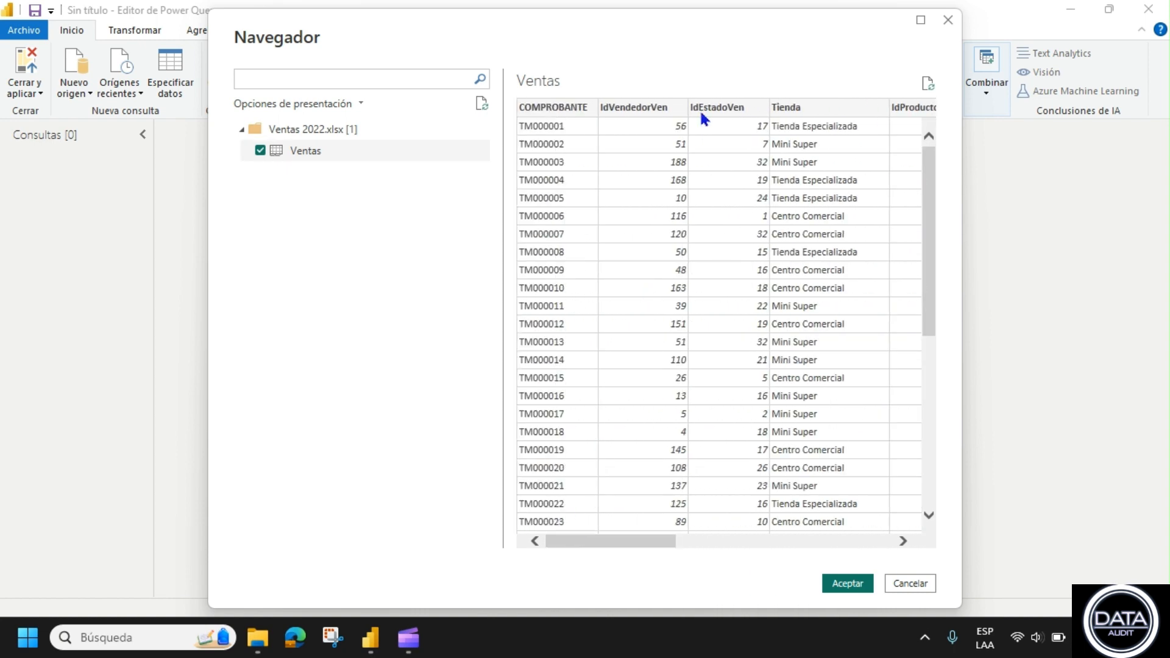
click(844, 587)
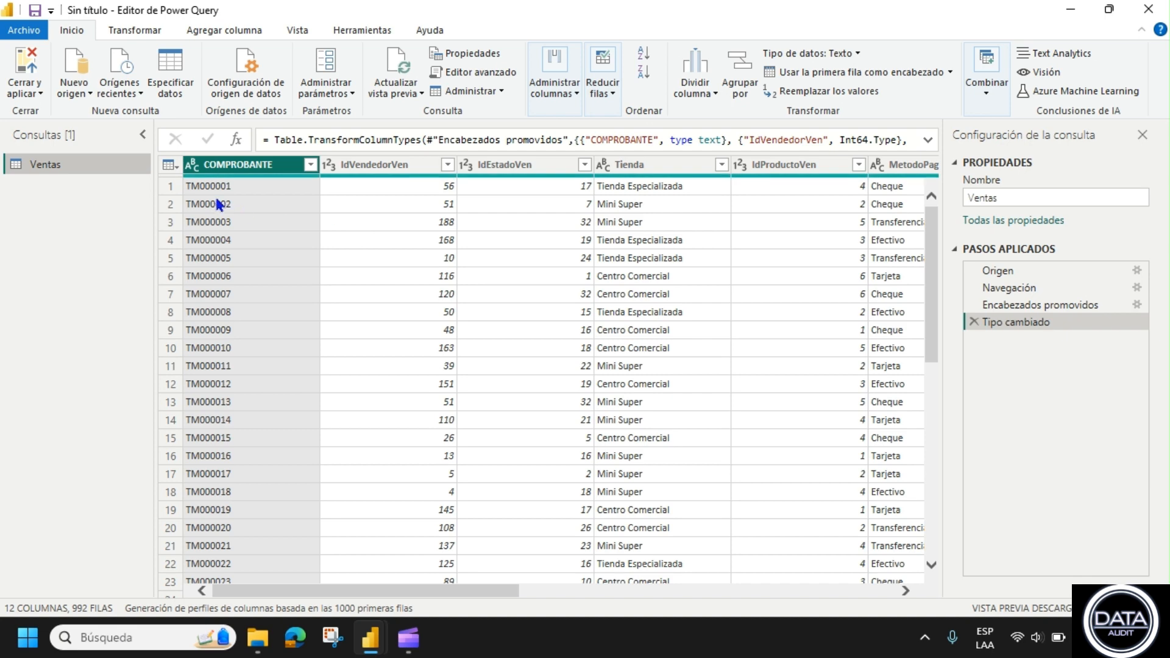
drag(365, 591, 249, 594)
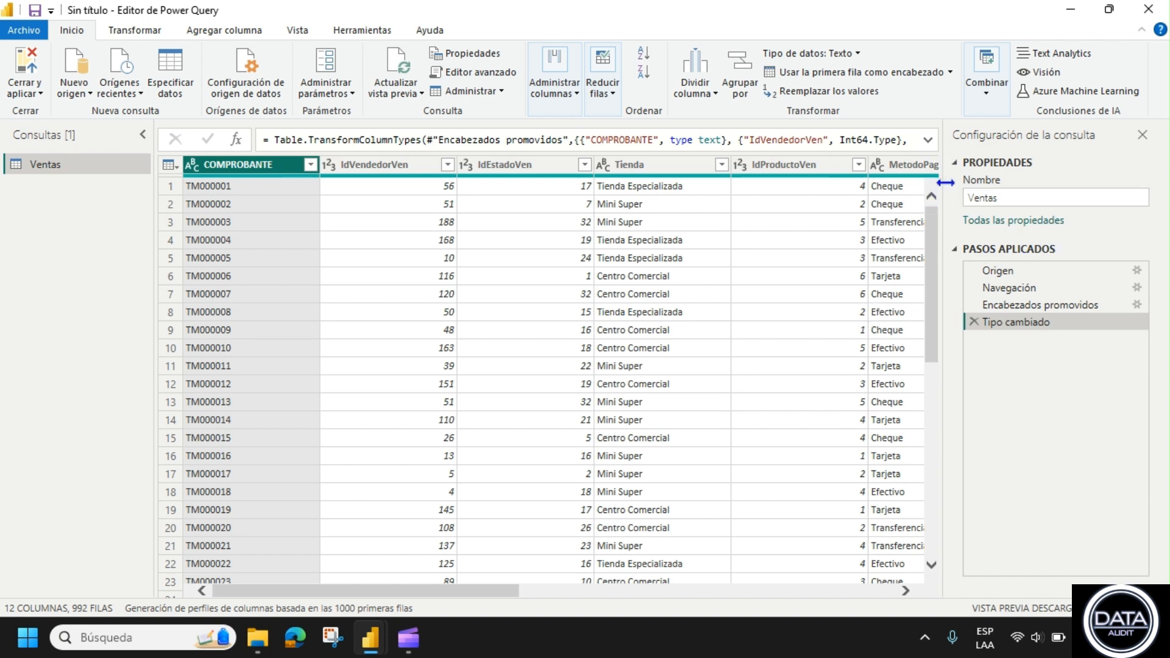
Review the applied steps Origen, Navegación, Encabezados promovidos and Tipo cambiado of the Ventas query one by one.
drag(939, 183, 914, 183)
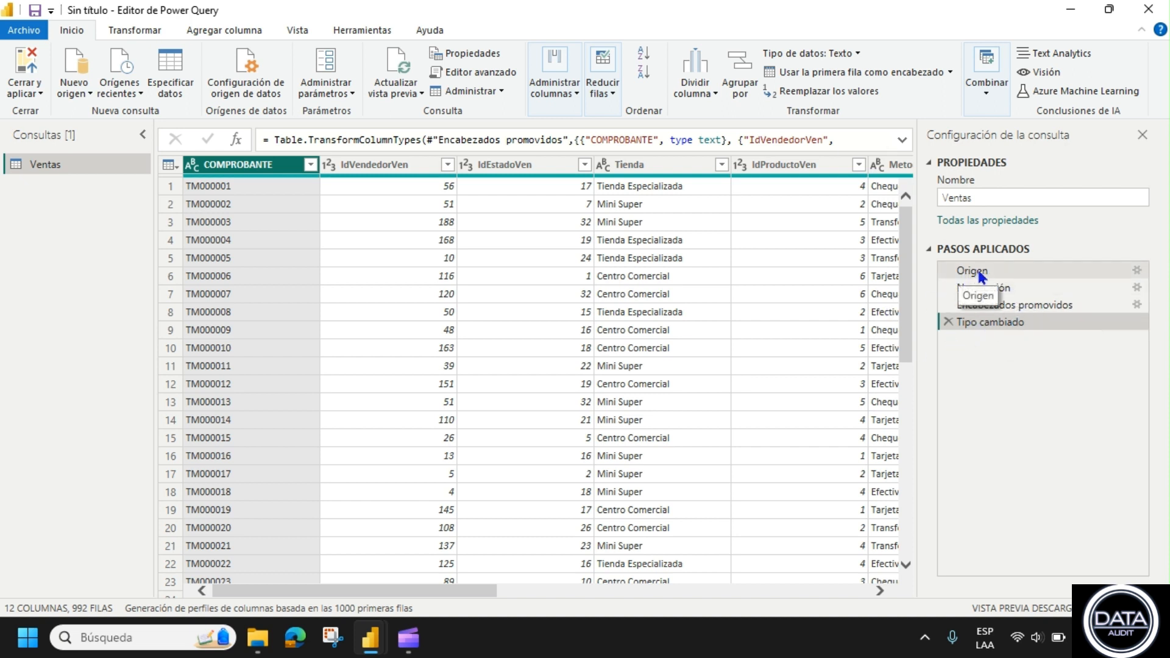
click(1009, 269)
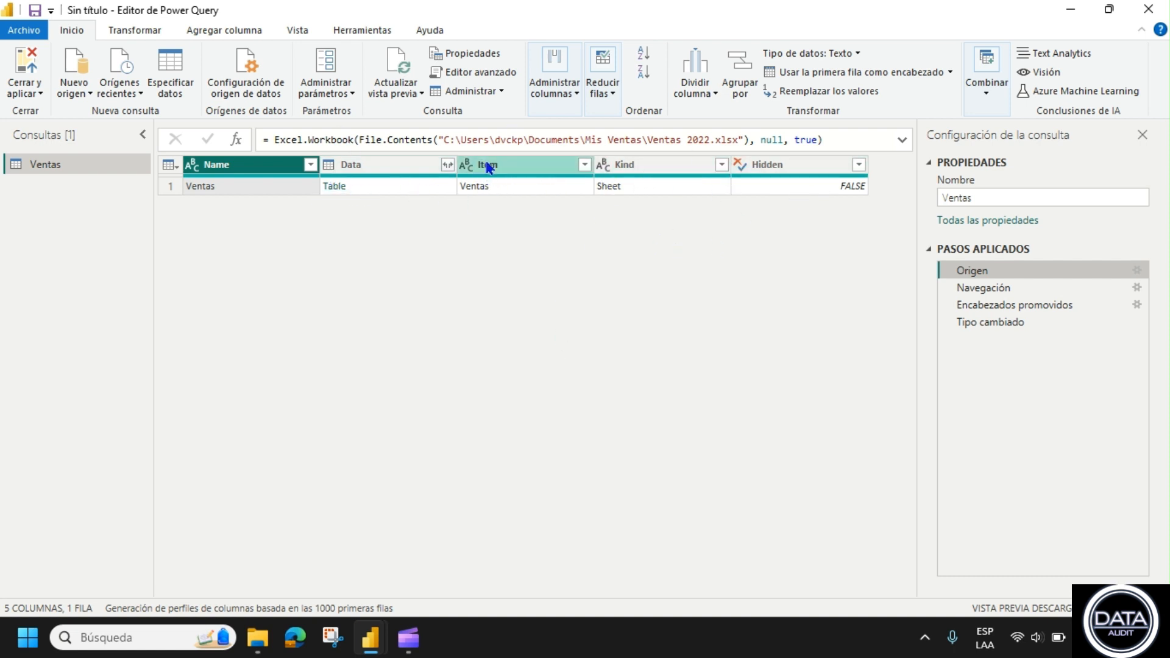
click(1058, 288)
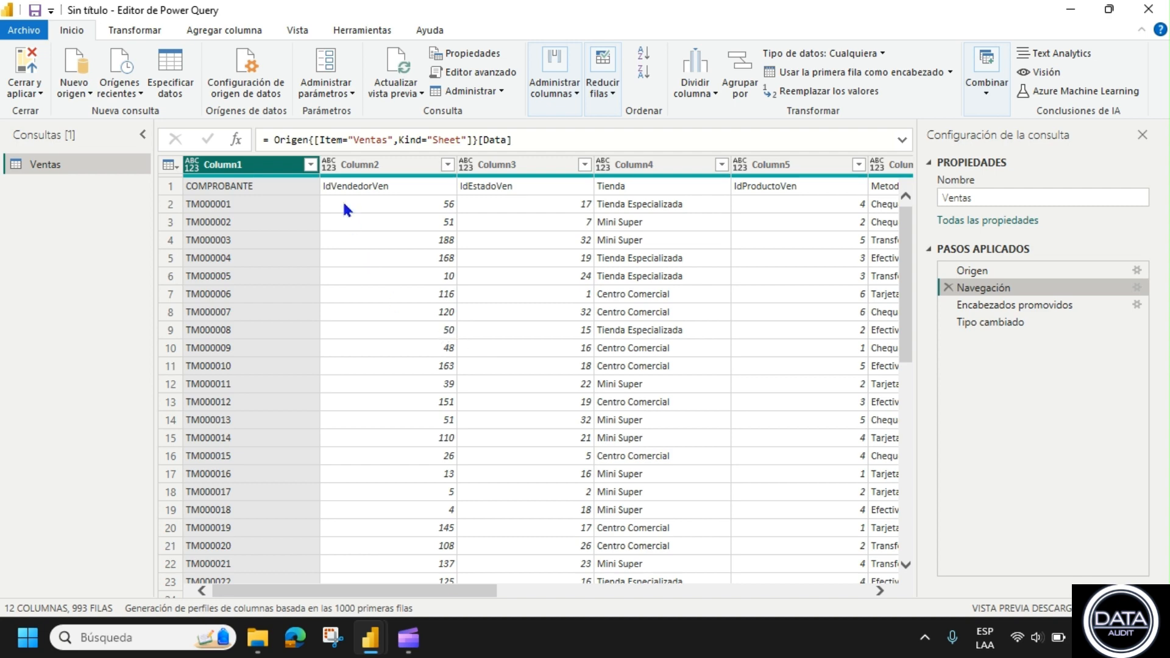
drag(428, 596, 355, 570)
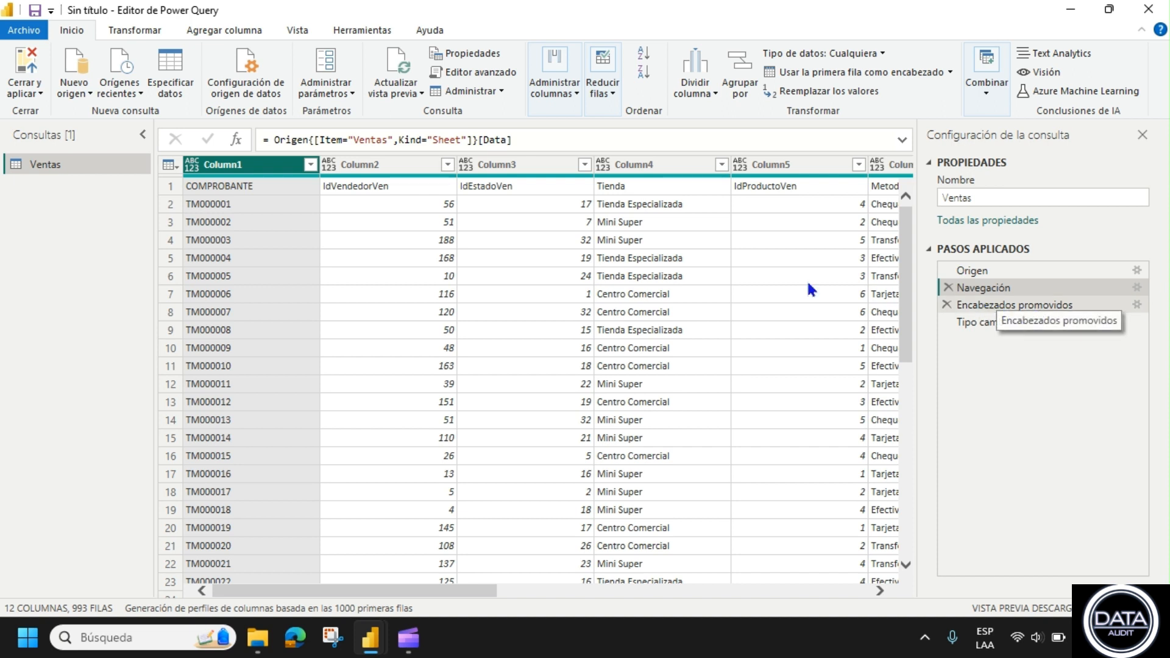
click(129, 34)
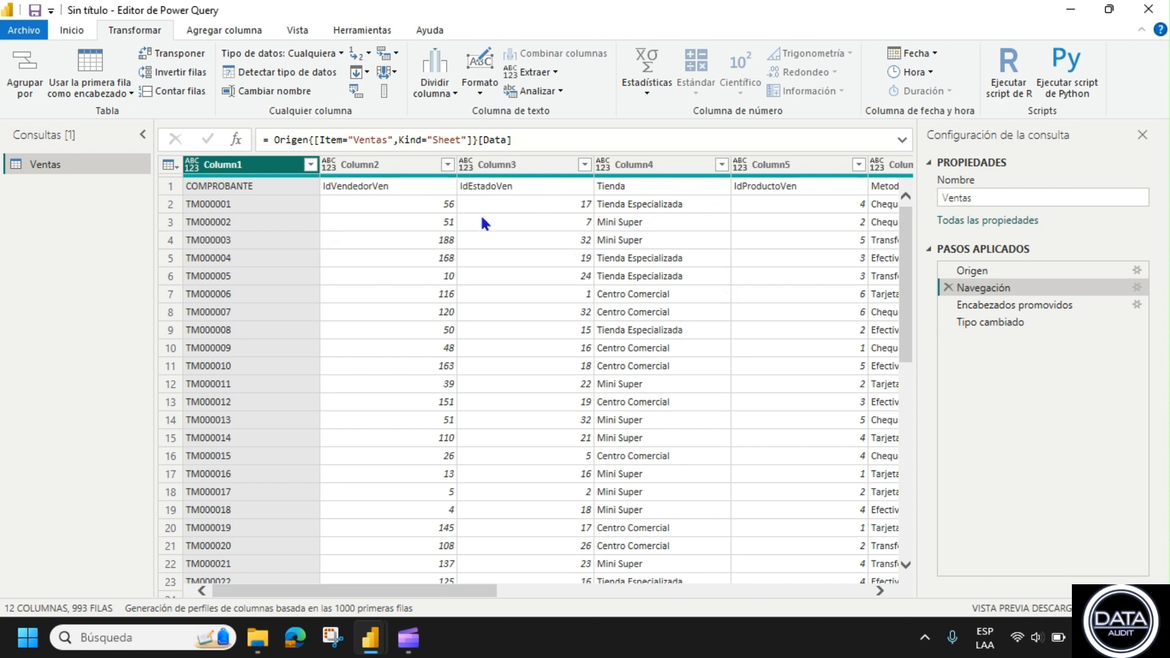
click(999, 309)
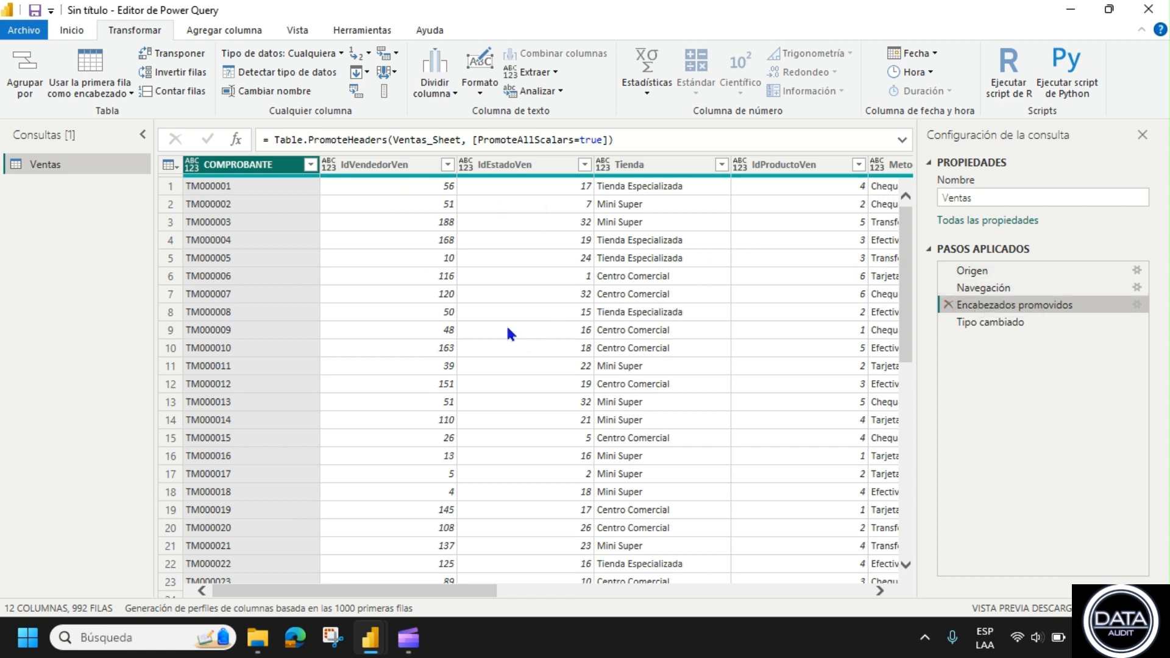
click(997, 323)
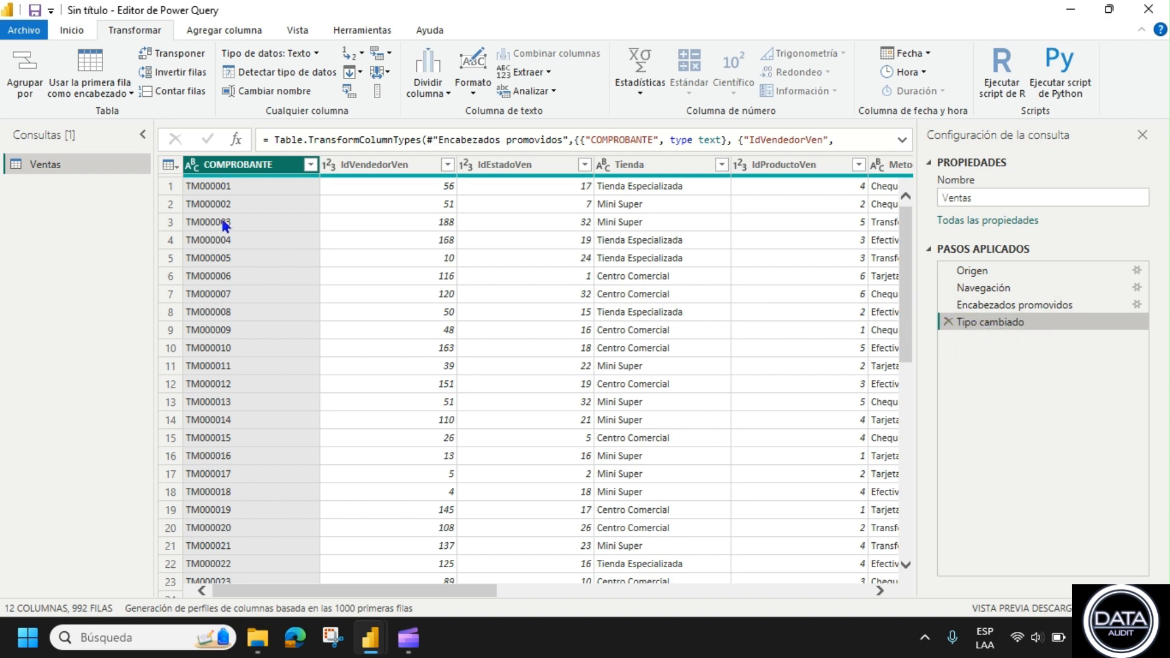
mouse_move(348, 590)
mouse_down()
mouse_move(522, 587)
mouse_move(335, 587)
mouse_up()
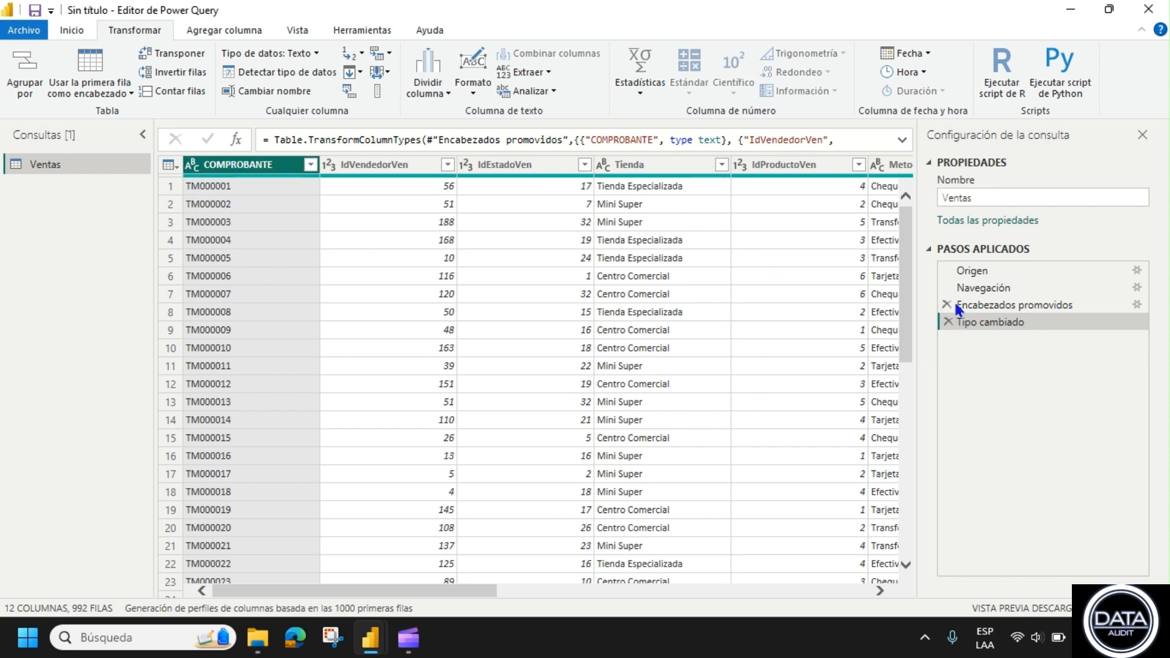
Compare the column data types at the Encabezados promovidos step with those at the Tipo cambiado step, across all columns.
click(1006, 304)
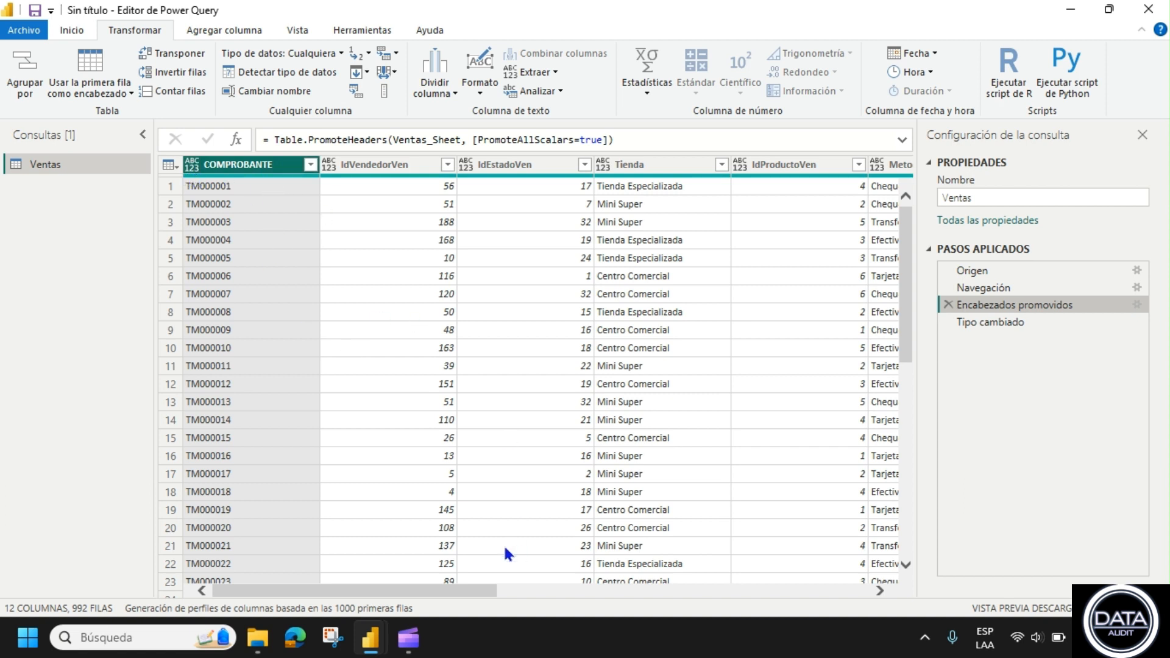
drag(382, 594, 724, 590)
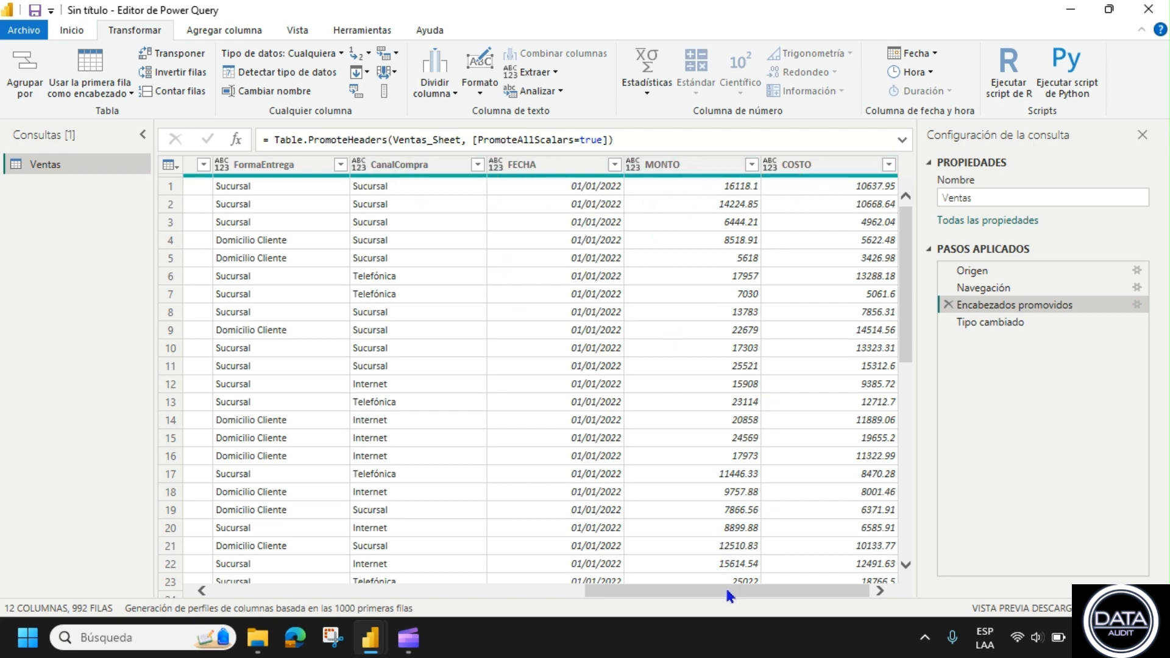
drag(730, 595, 762, 594)
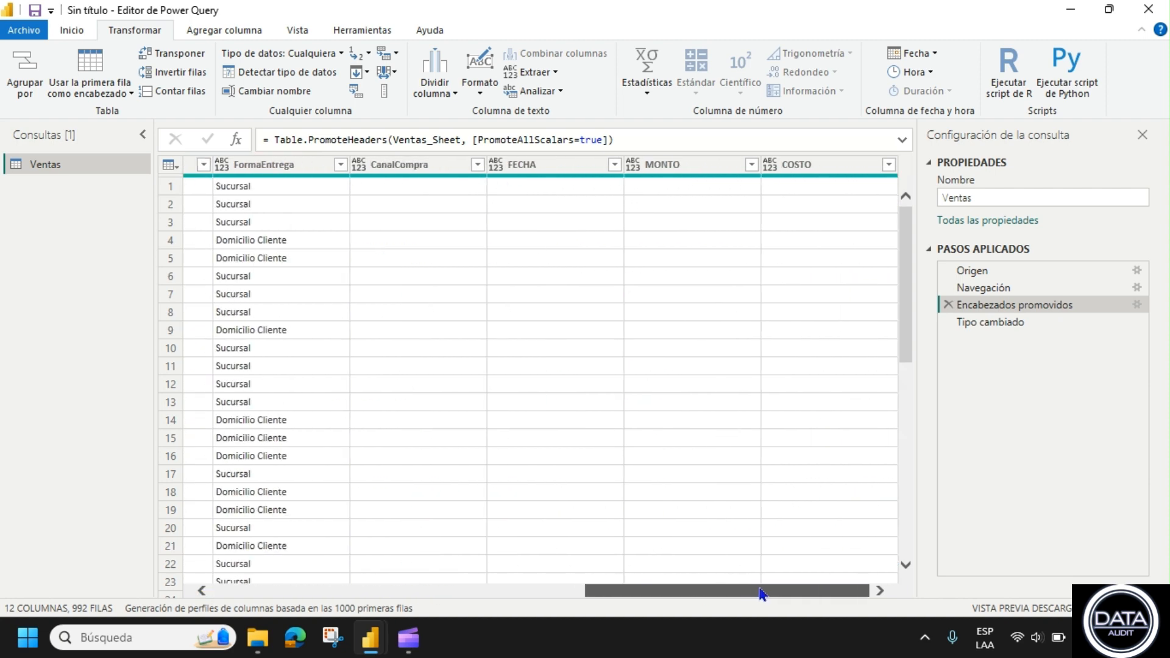
click(978, 322)
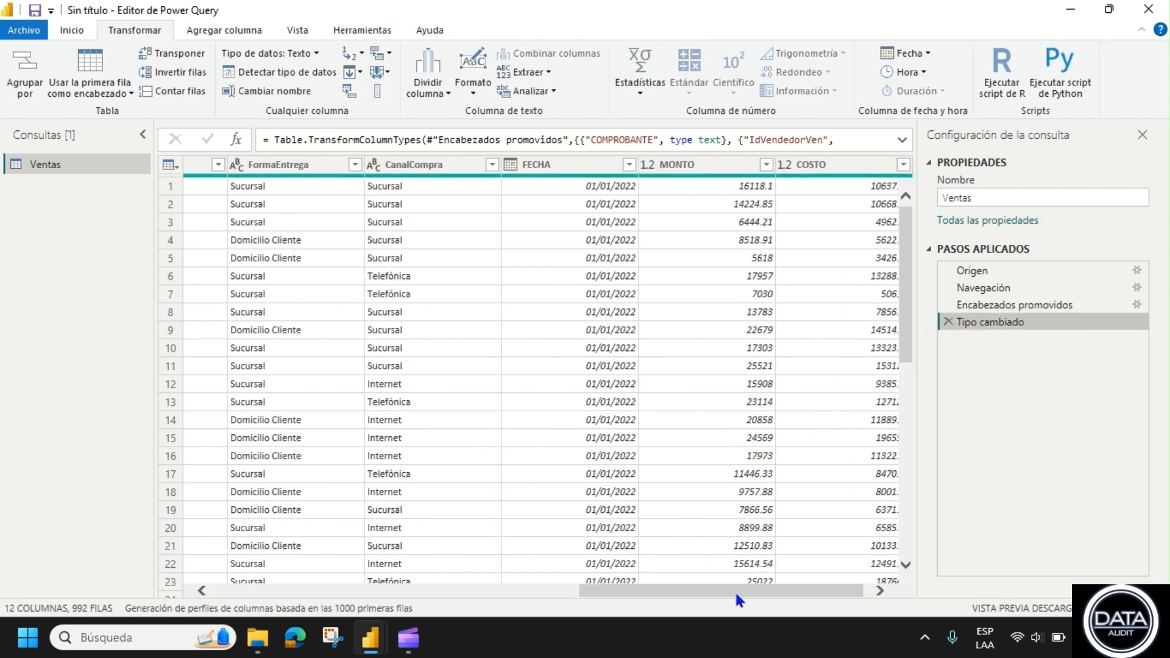
drag(737, 591, 372, 590)
click(217, 339)
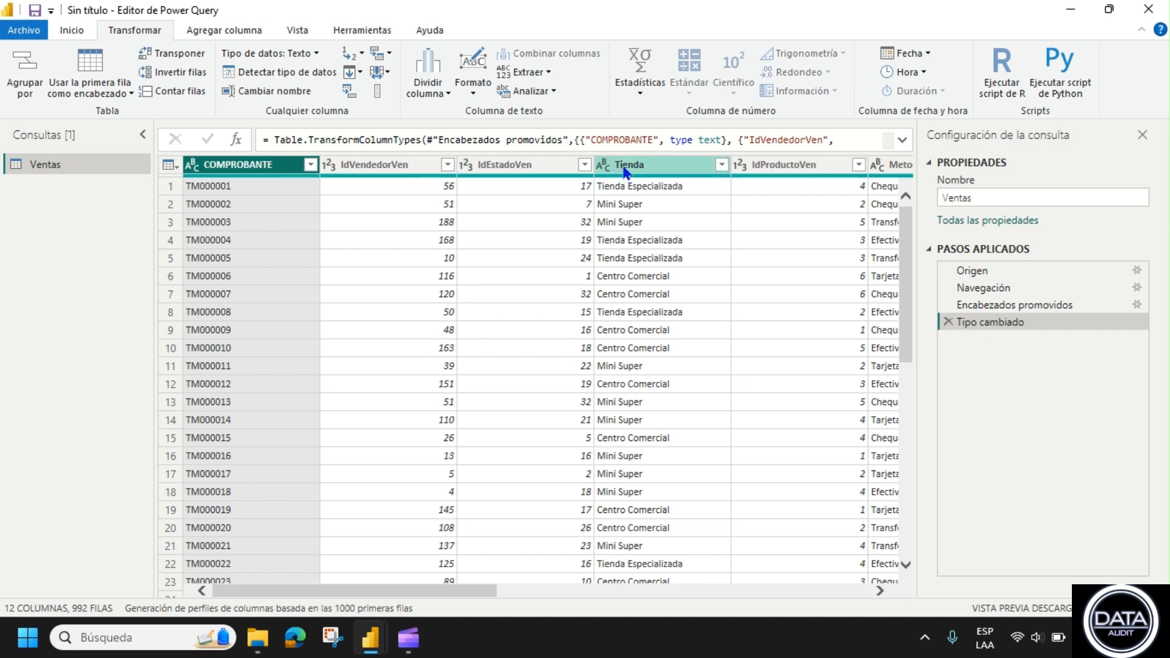
drag(429, 589, 846, 609)
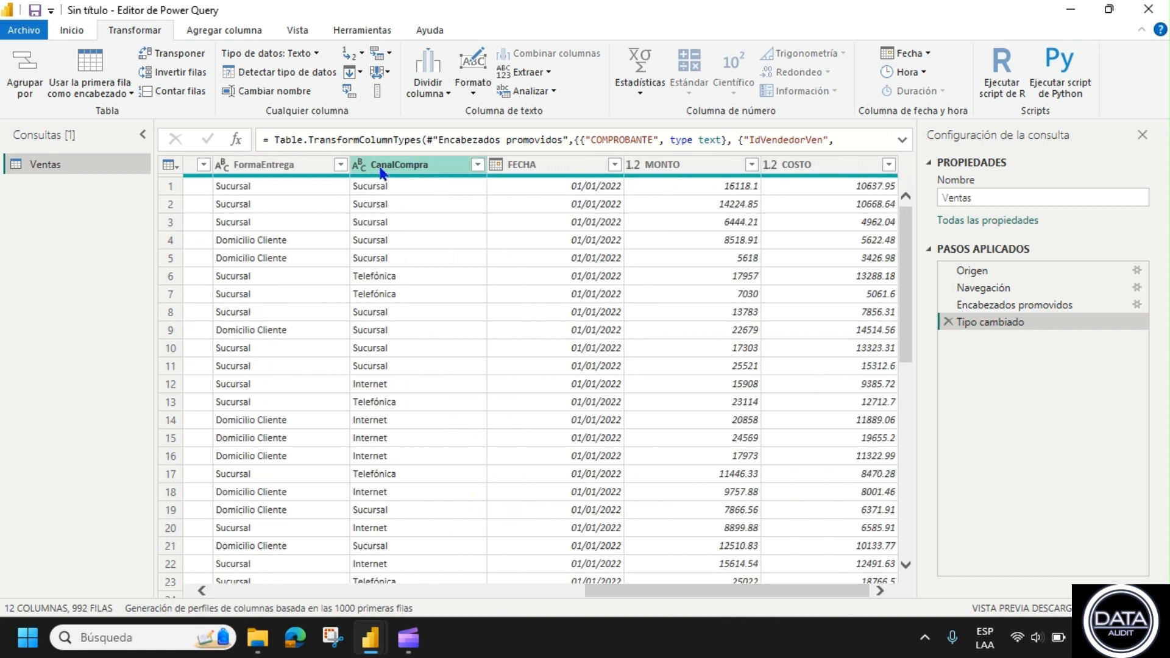
click(504, 173)
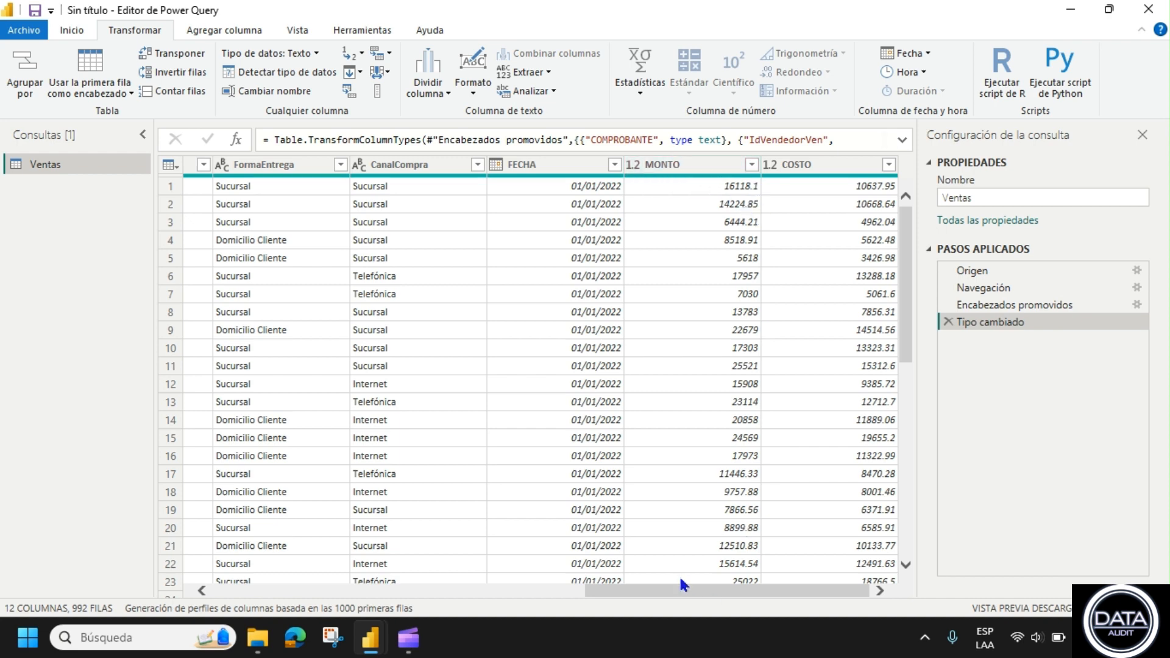
drag(693, 592, 311, 596)
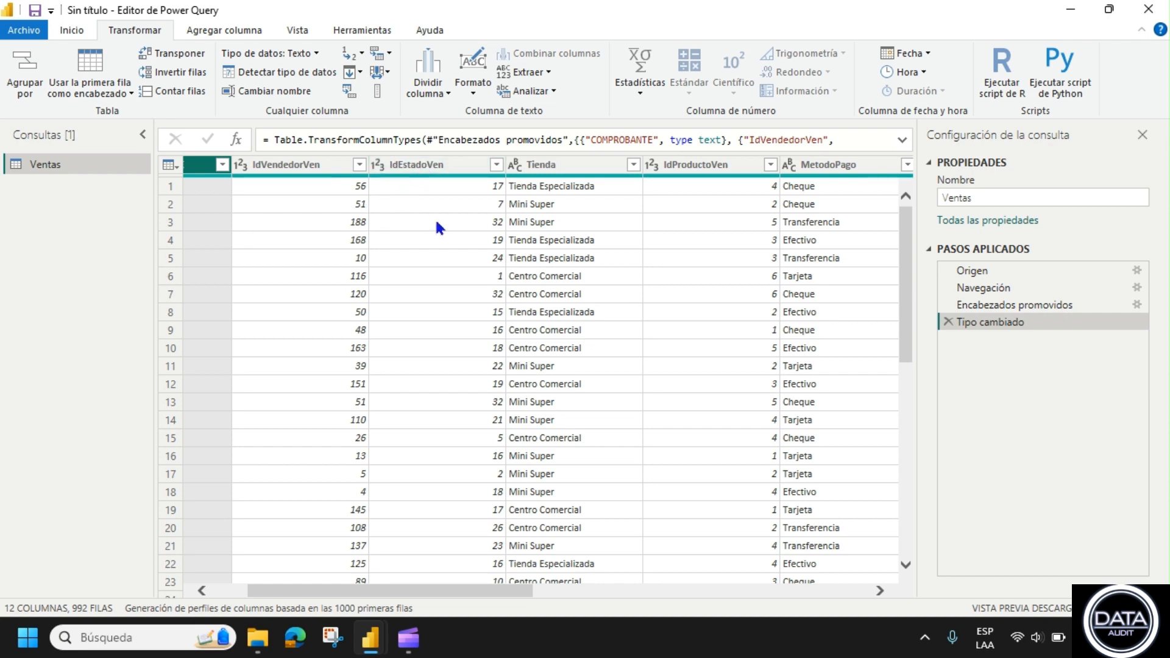
Change the MONTO column's data type to Número entero, replacing the current type conversion.
drag(429, 596, 825, 601)
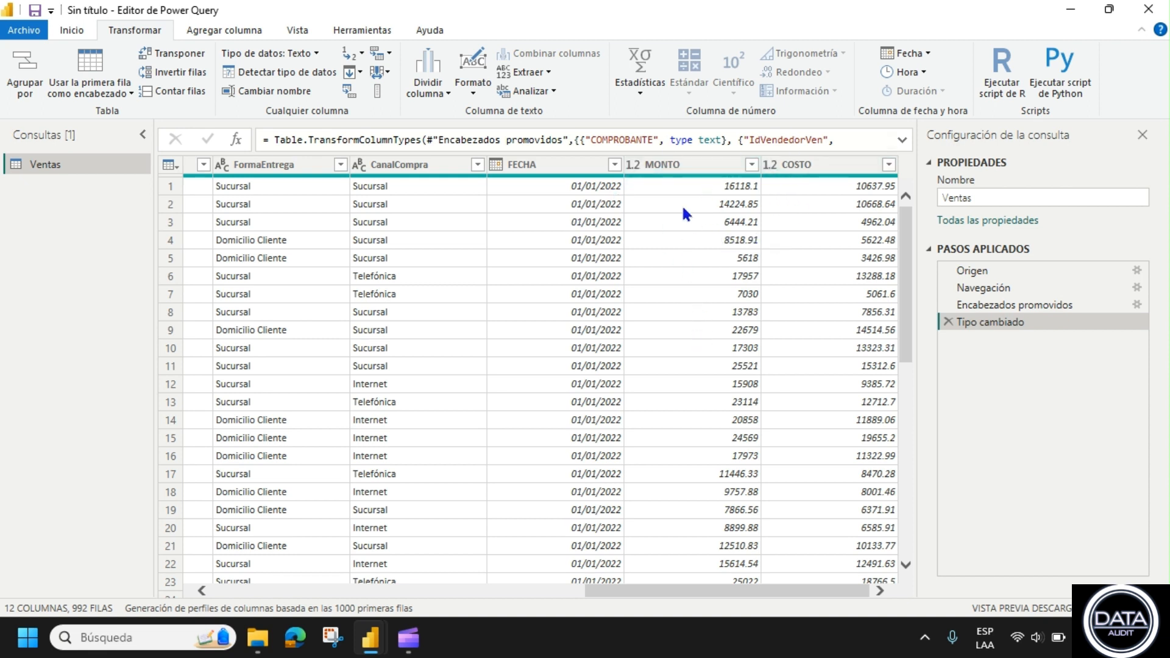
right_click(698, 166)
click(676, 169)
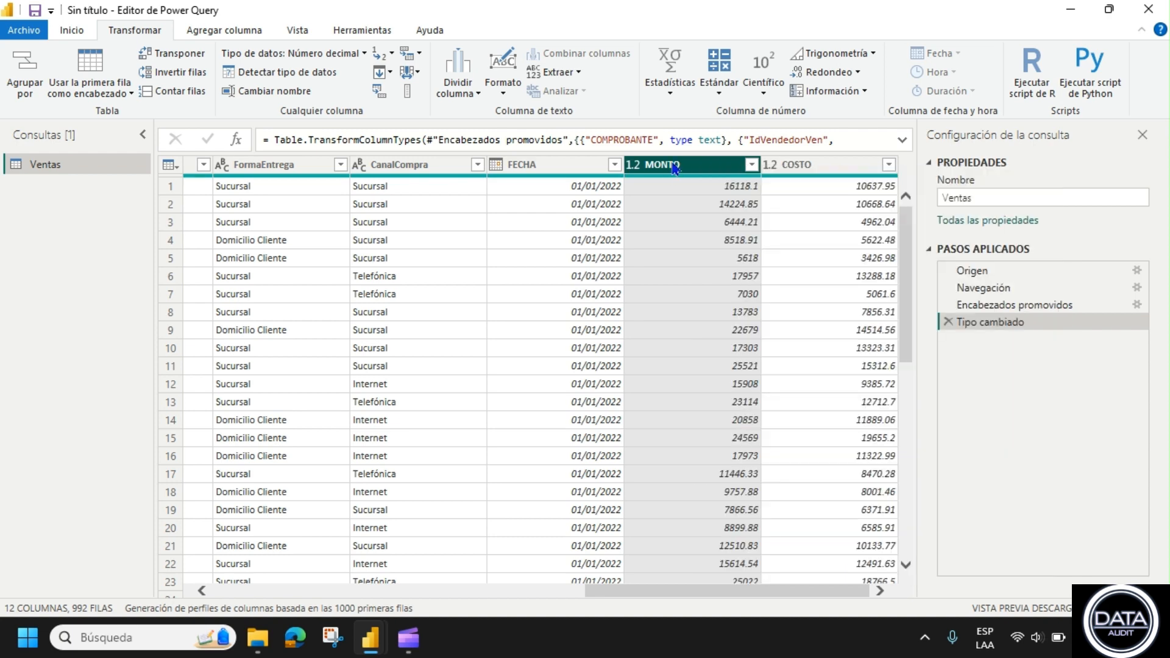
right_click(677, 166)
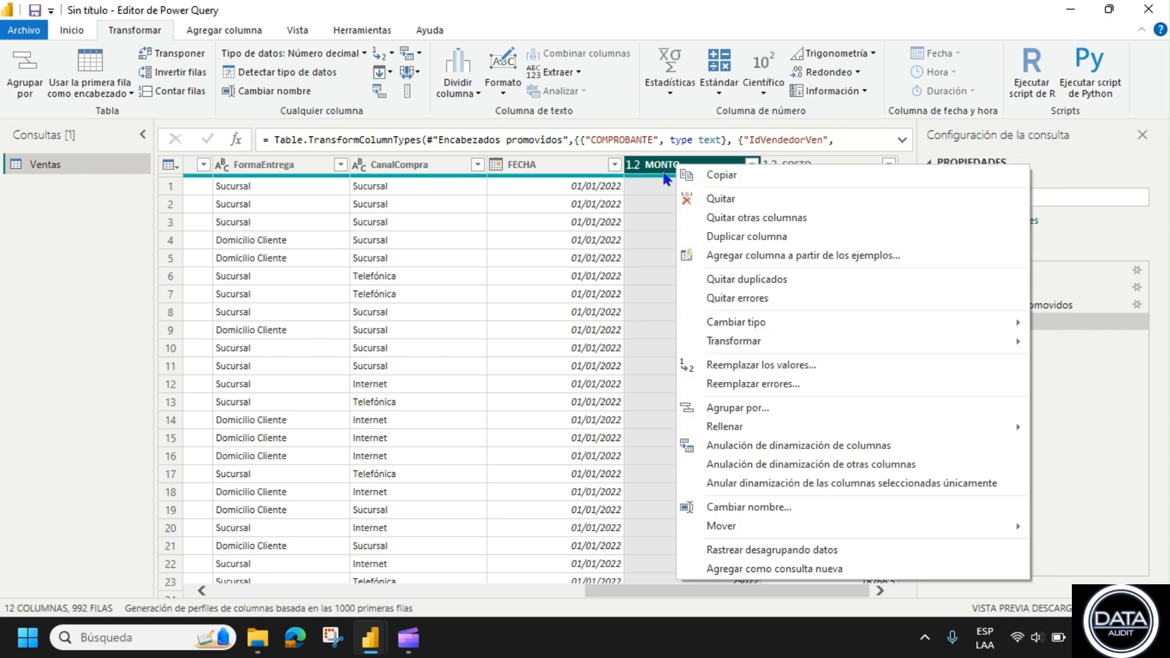
mouse_move(741, 325)
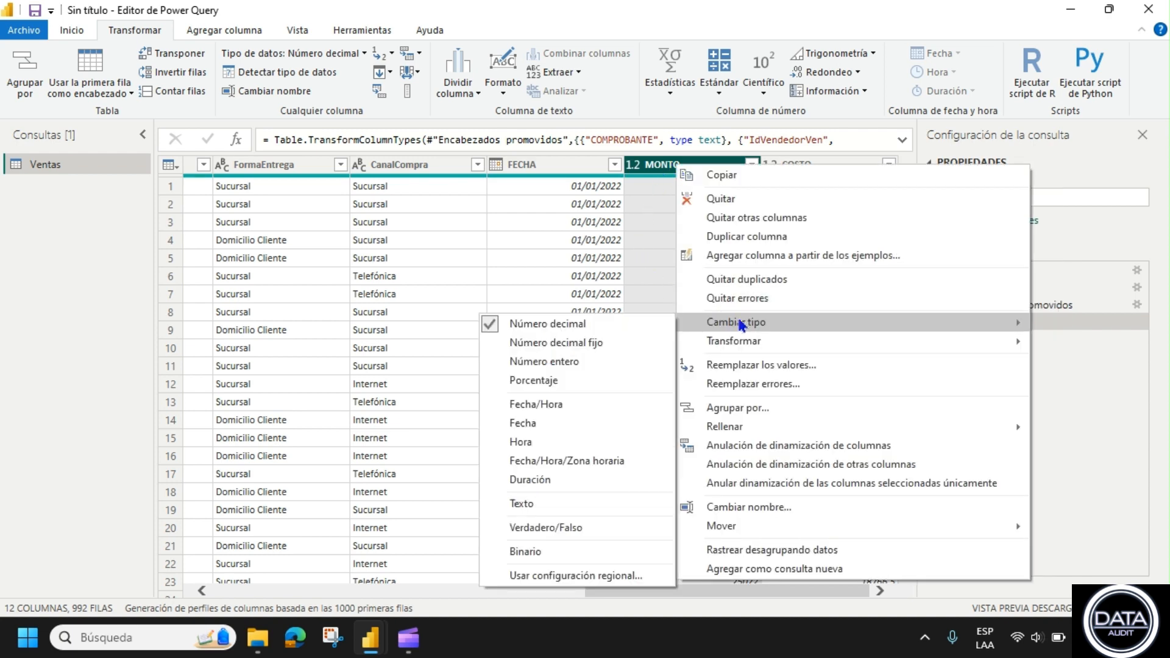
click(564, 363)
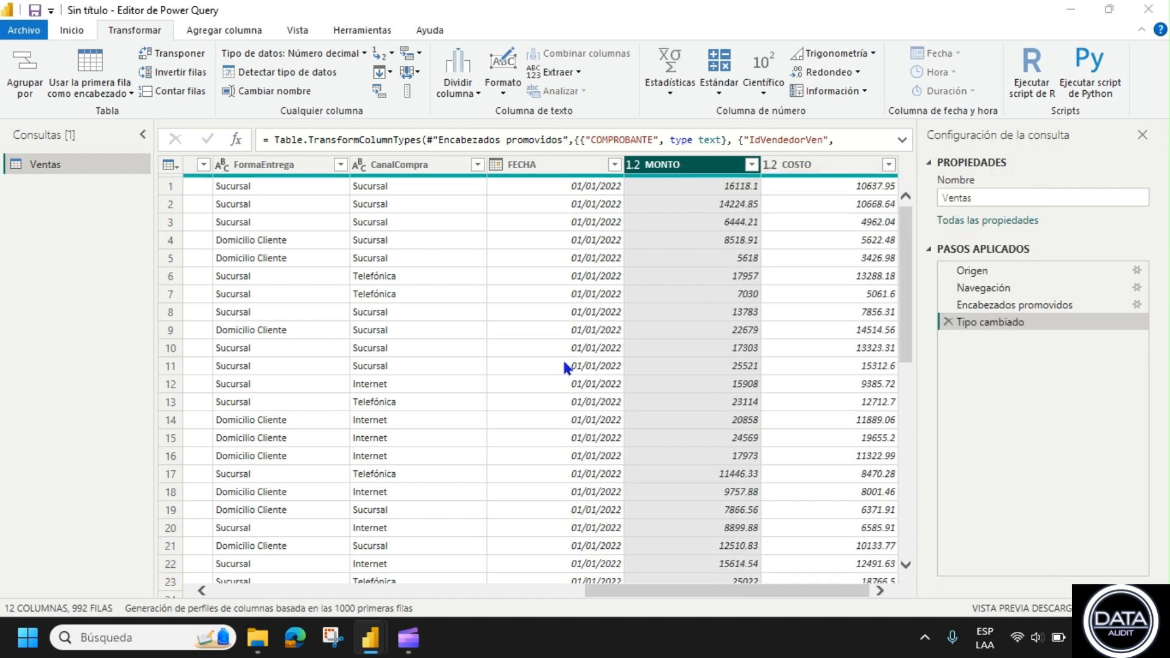
click(577, 354)
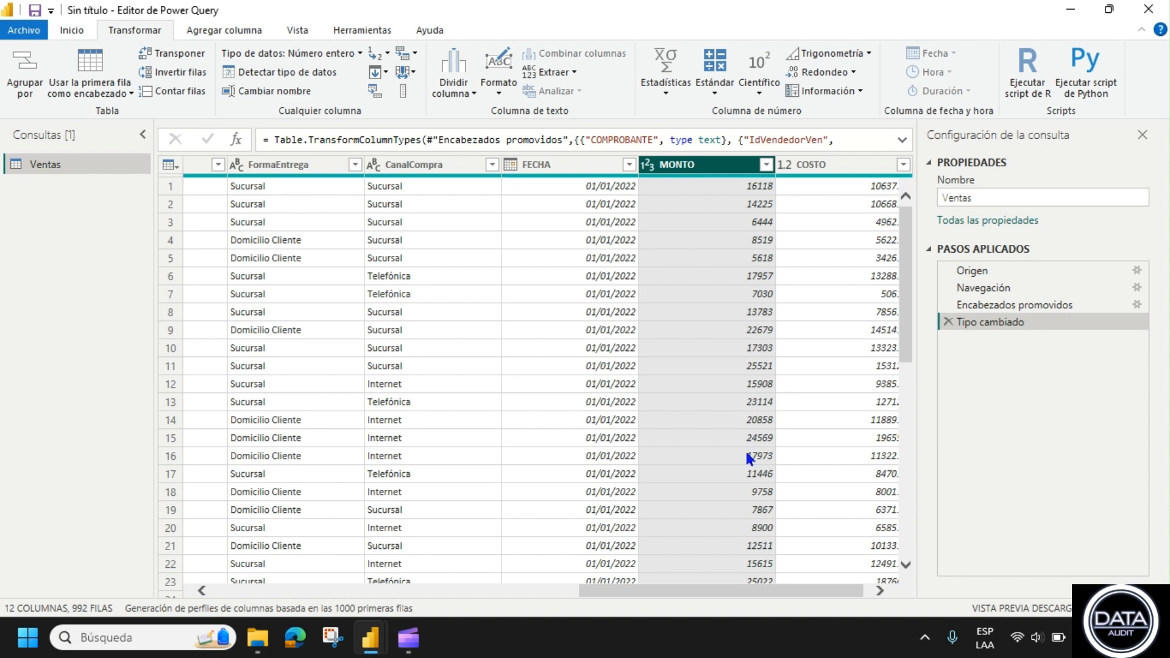
drag(725, 591, 770, 593)
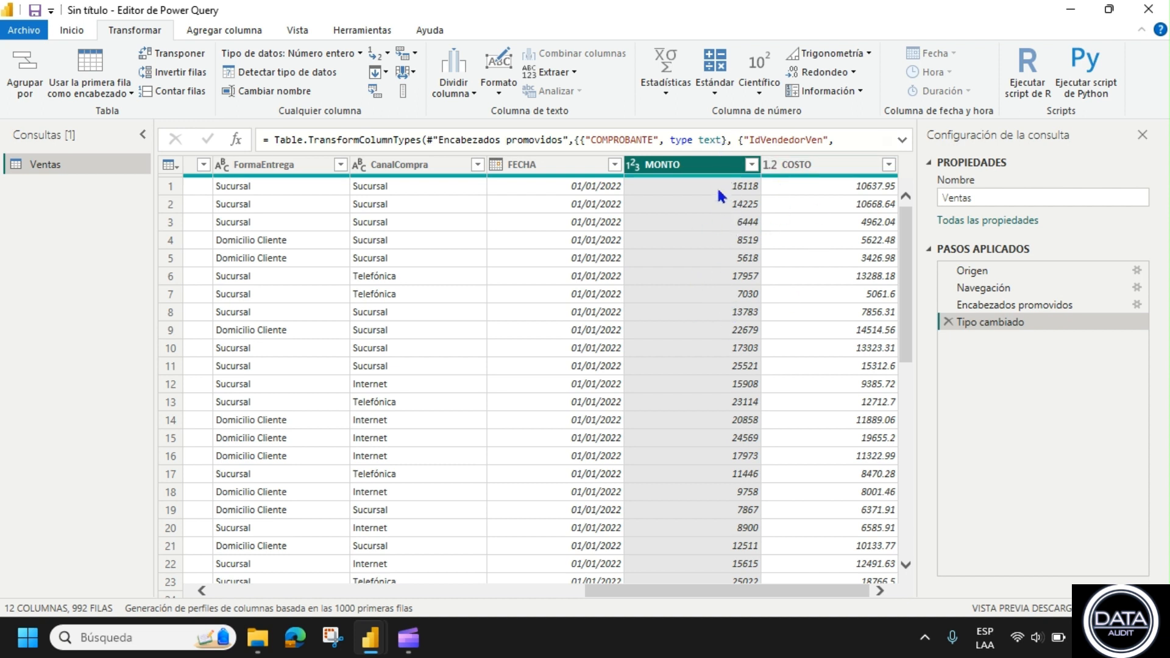
Set the MONTO column's data type back to Número decimal, replacing the current type conversion.
right_click(699, 168)
mouse_move(742, 323)
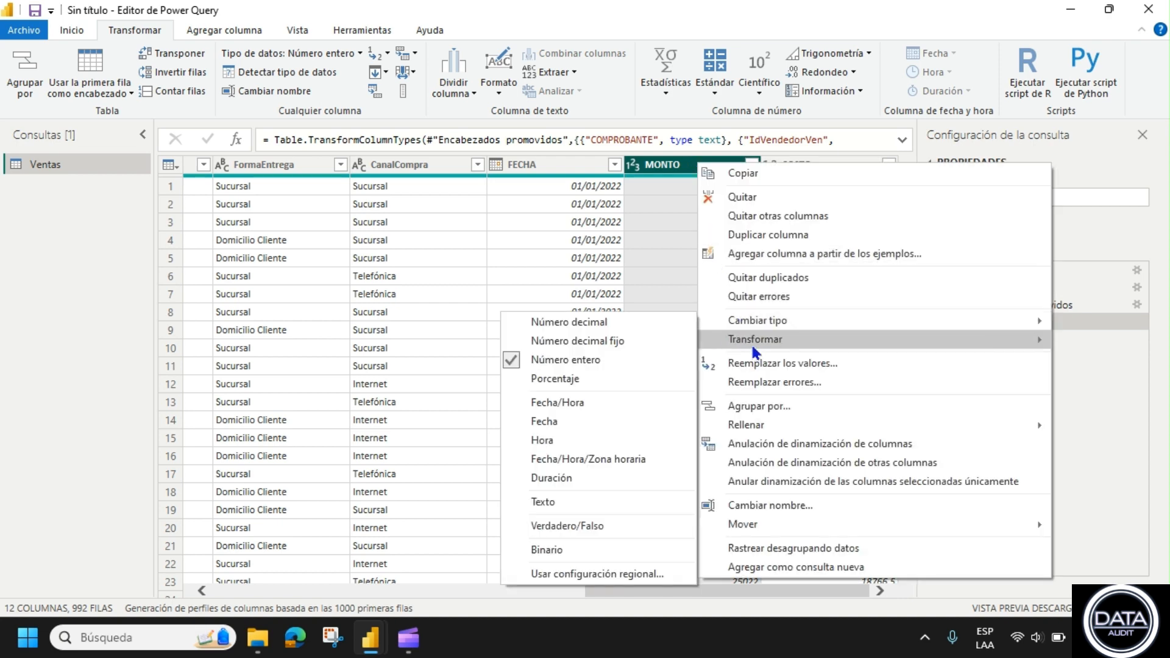
click(603, 320)
click(576, 358)
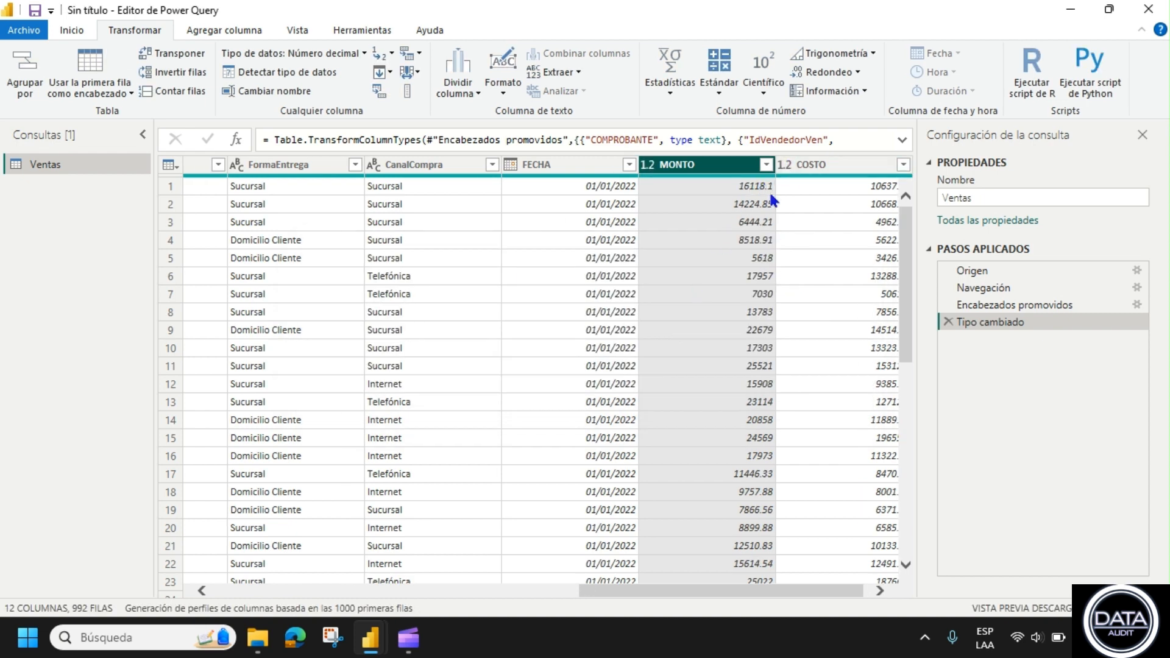
drag(753, 584, 387, 586)
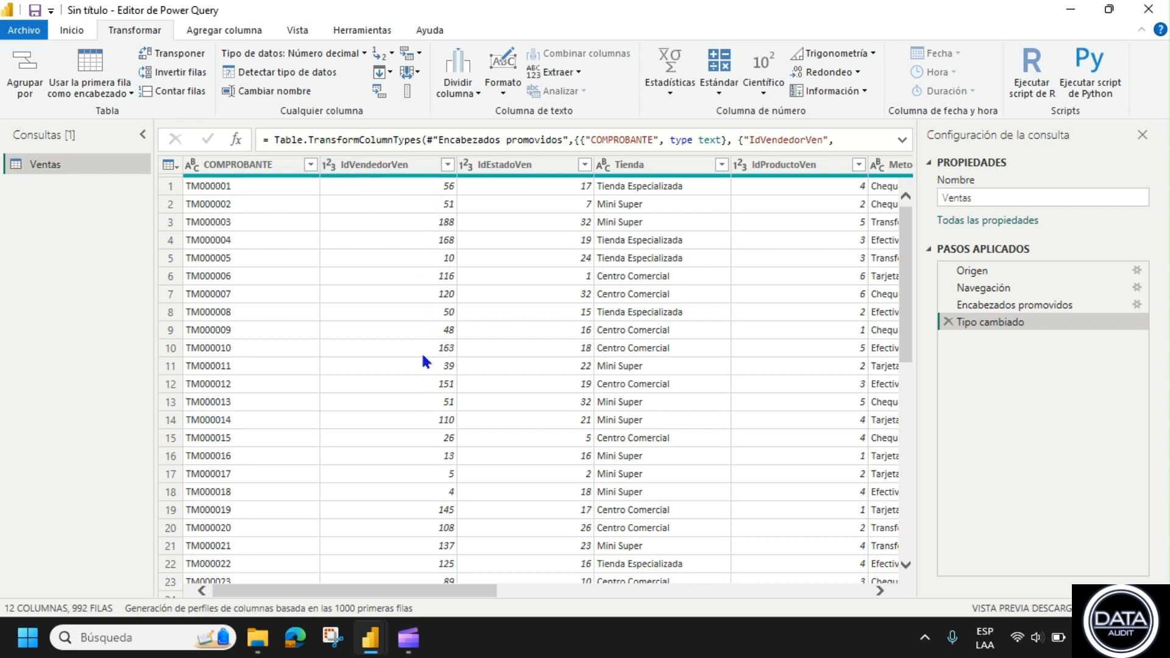
Change the IdVendedorVen column's data type to Texto, replacing the current type conversion.
right_click(366, 165)
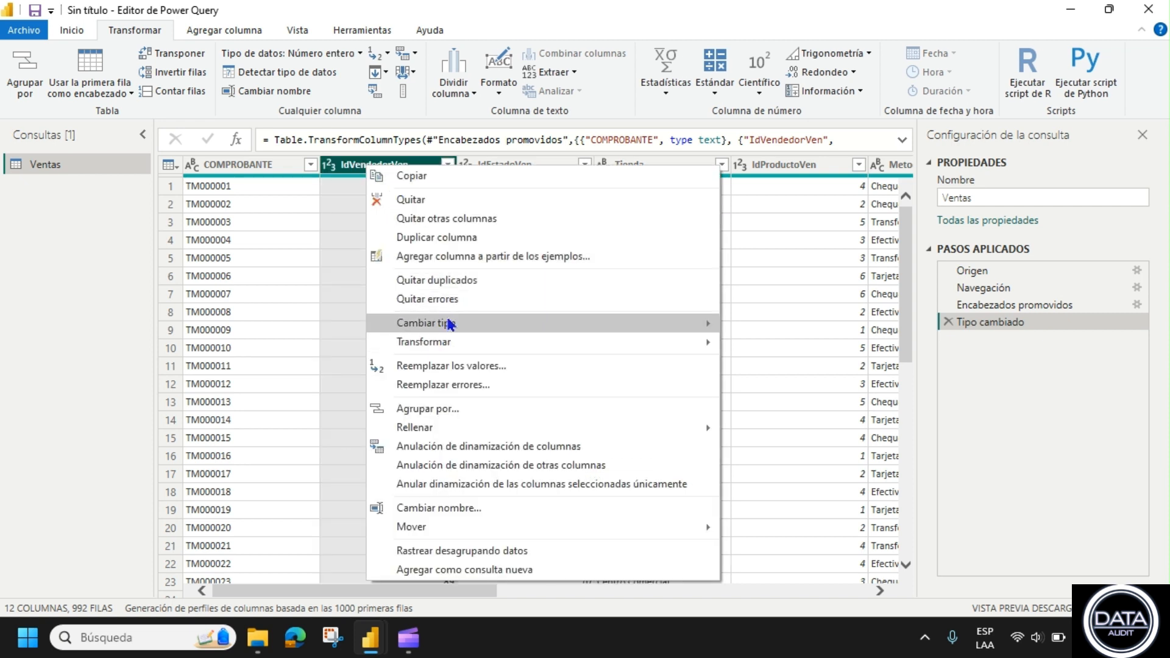
mouse_move(518, 323)
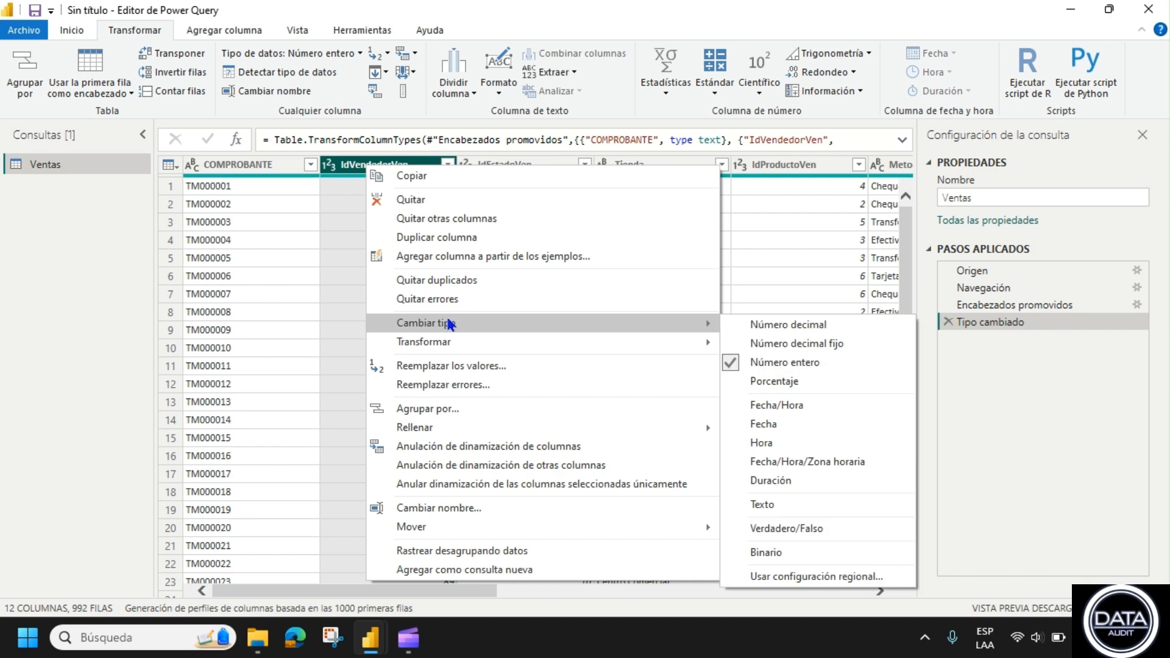
click(788, 508)
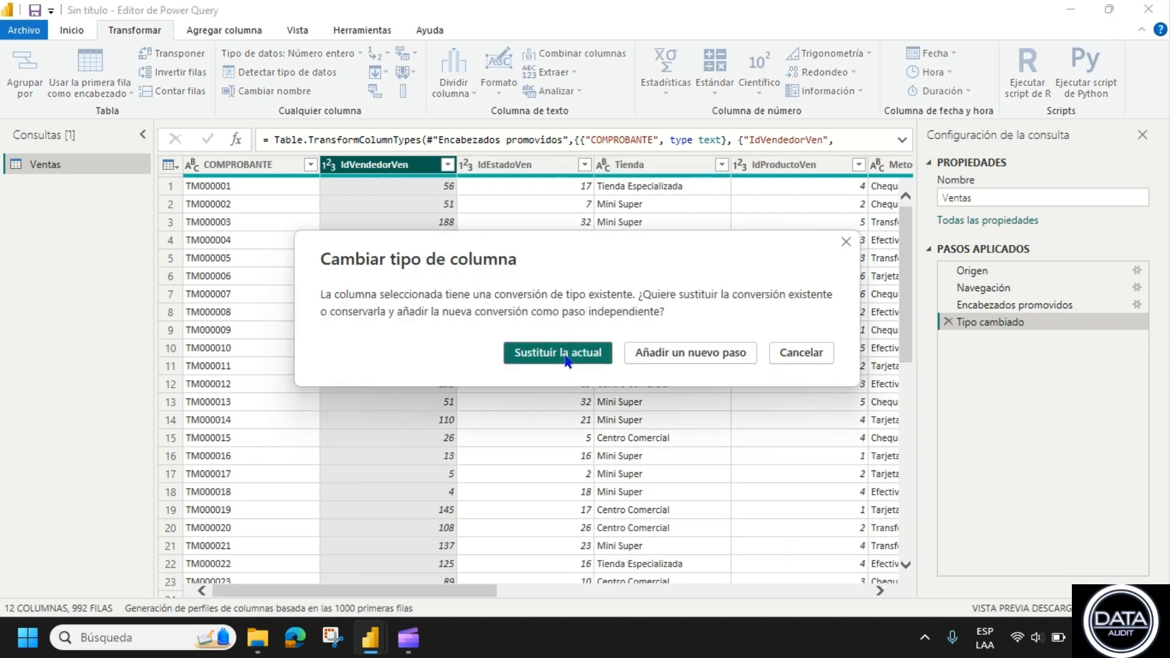
click(566, 359)
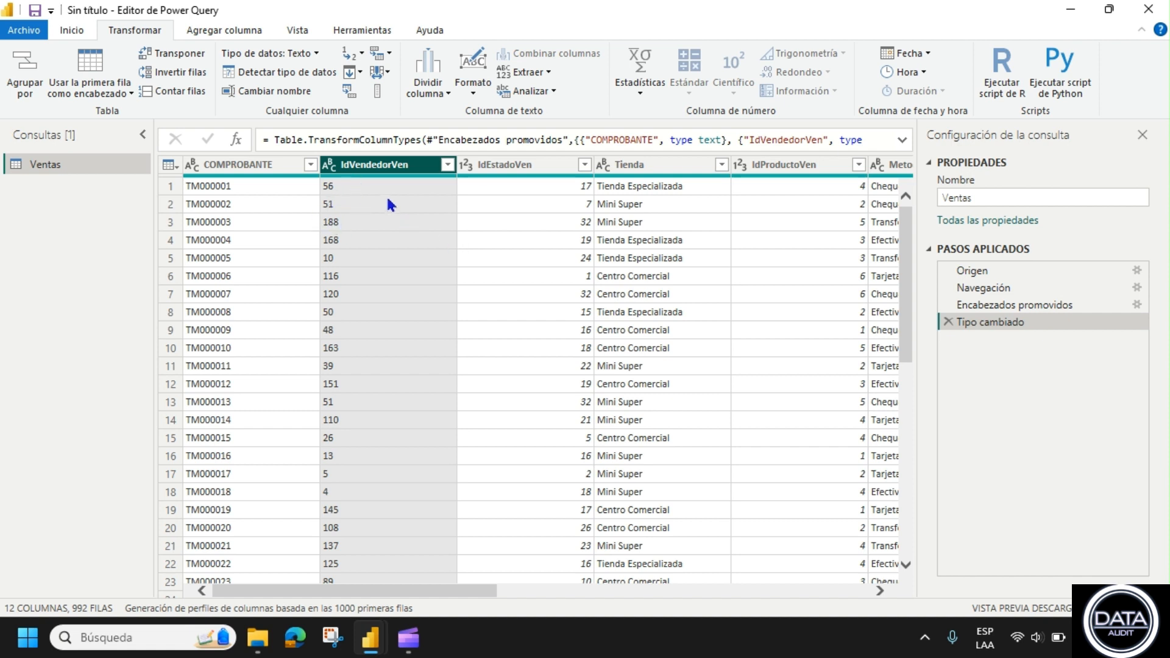
Change the IdEstadoVen column's data type to Texto, replacing the current type conversion.
click(520, 166)
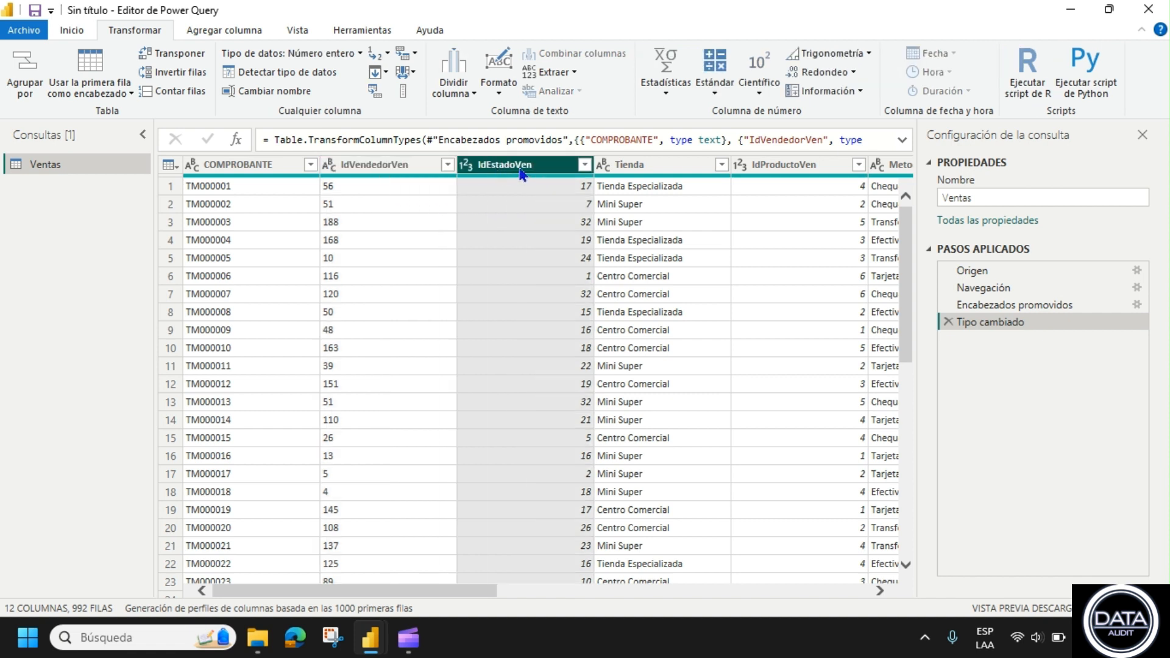
right_click(522, 174)
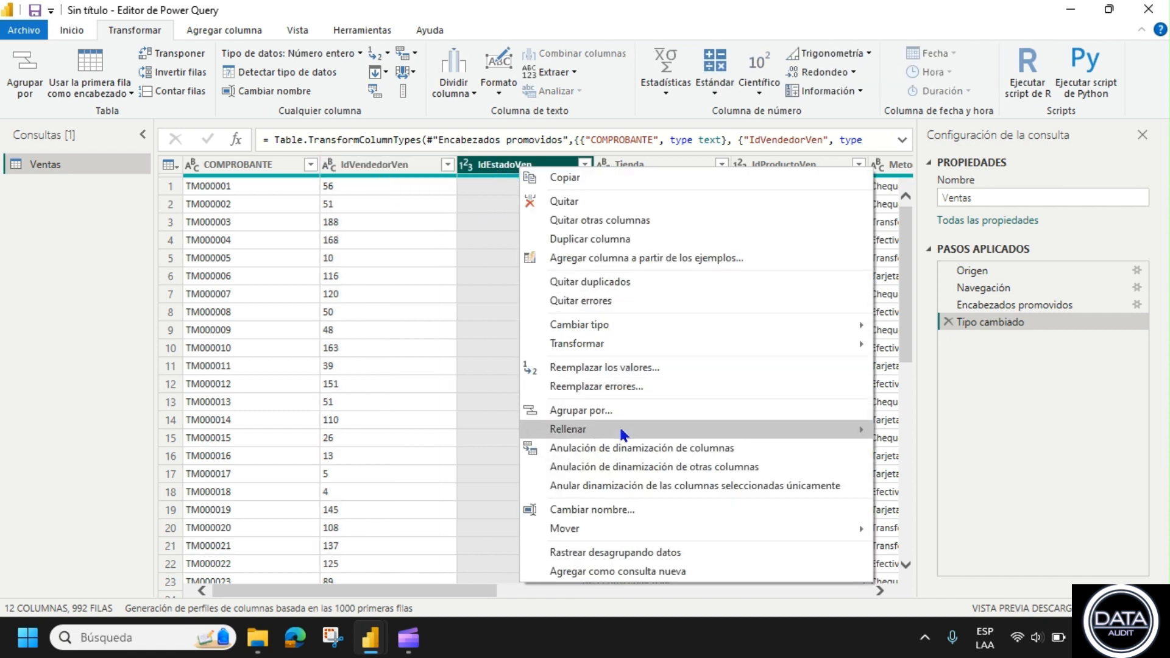
mouse_move(606, 328)
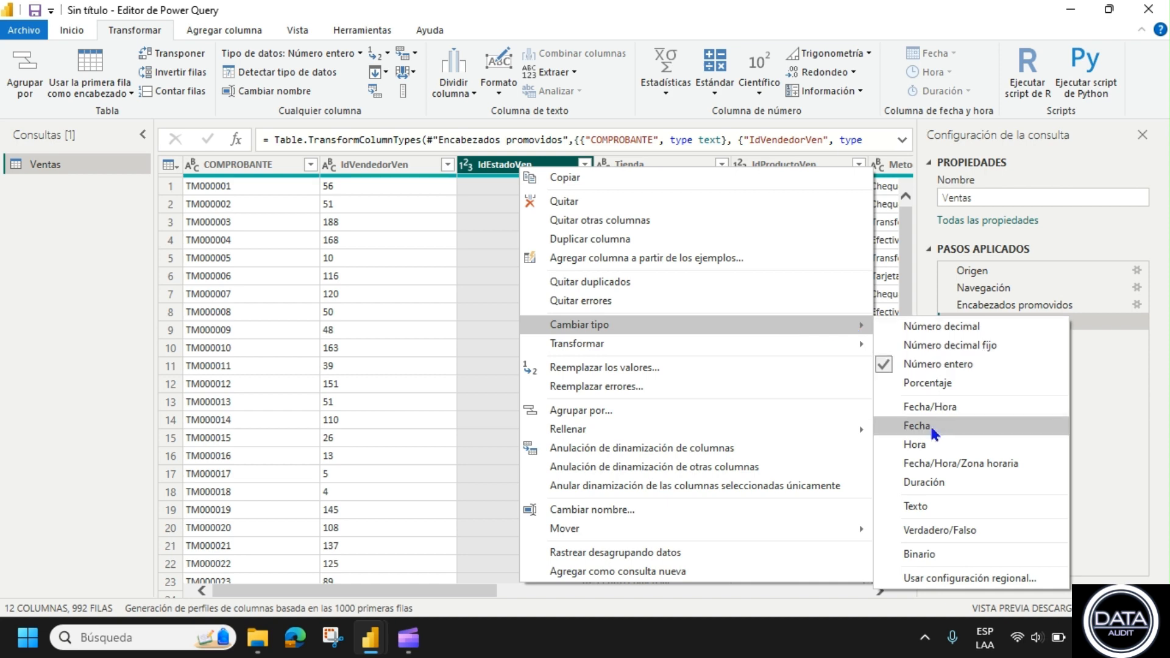
click(911, 505)
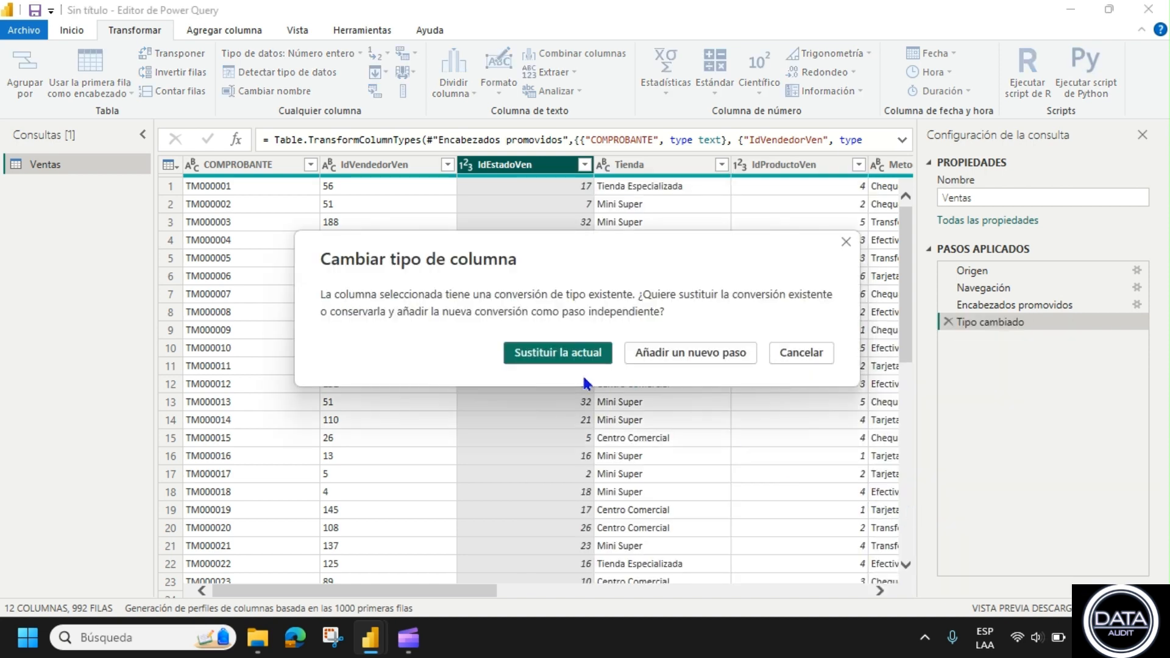
click(564, 353)
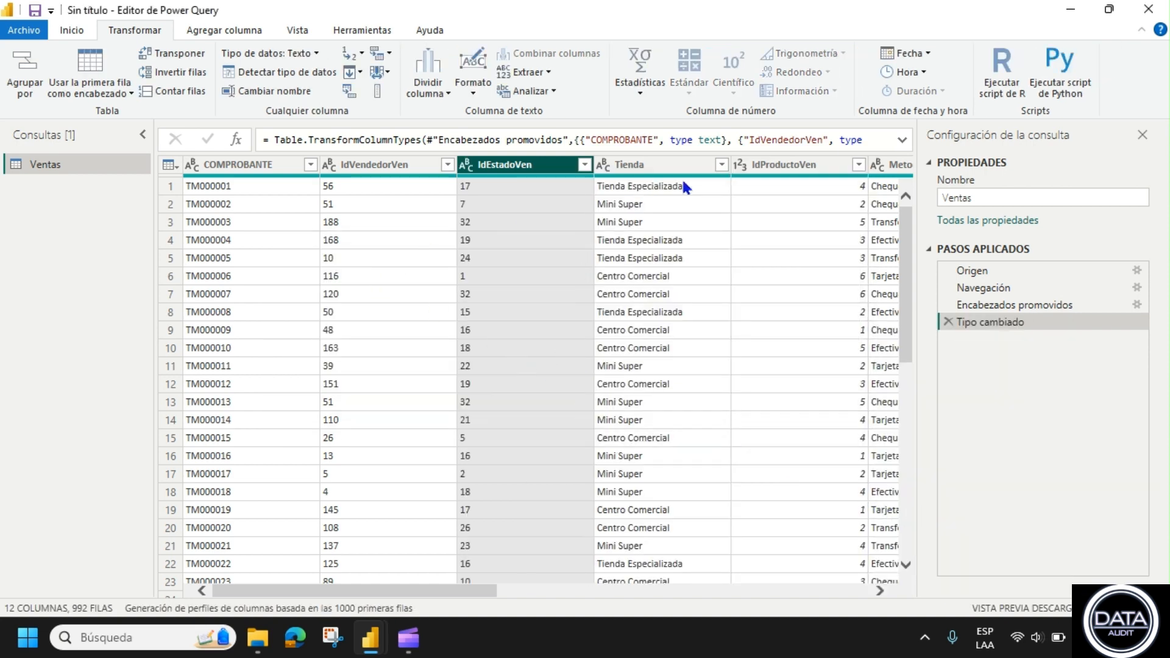
Change the FECHA column's data type to Fecha/Hora, replacing the current type conversion.
drag(470, 592, 567, 593)
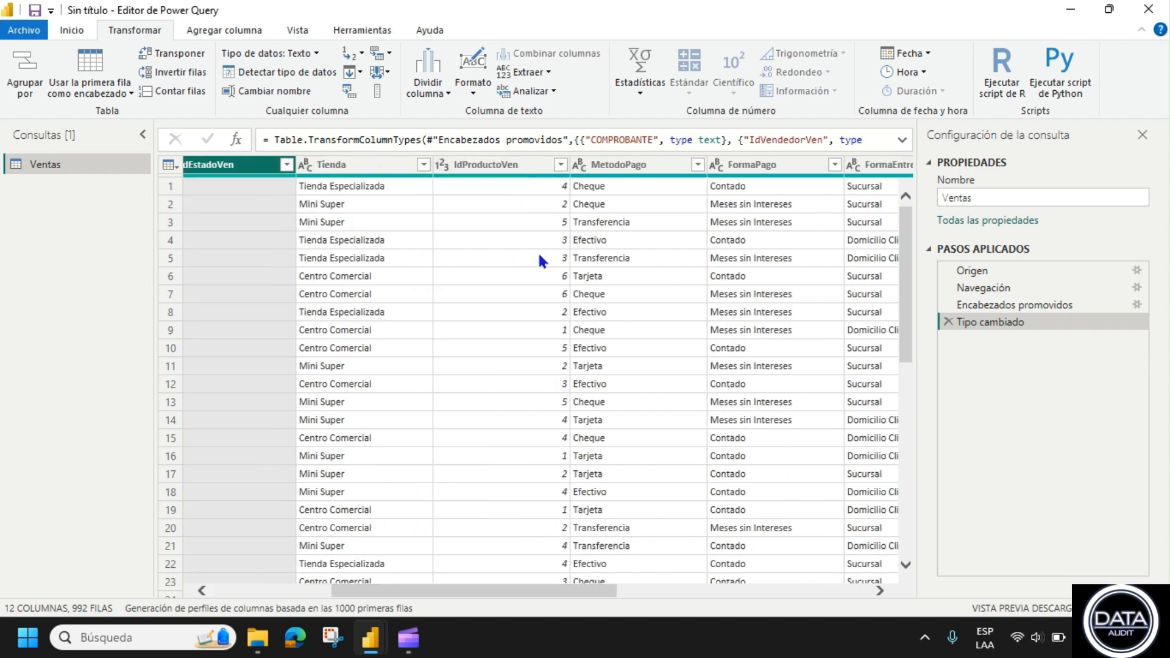
drag(470, 593, 725, 592)
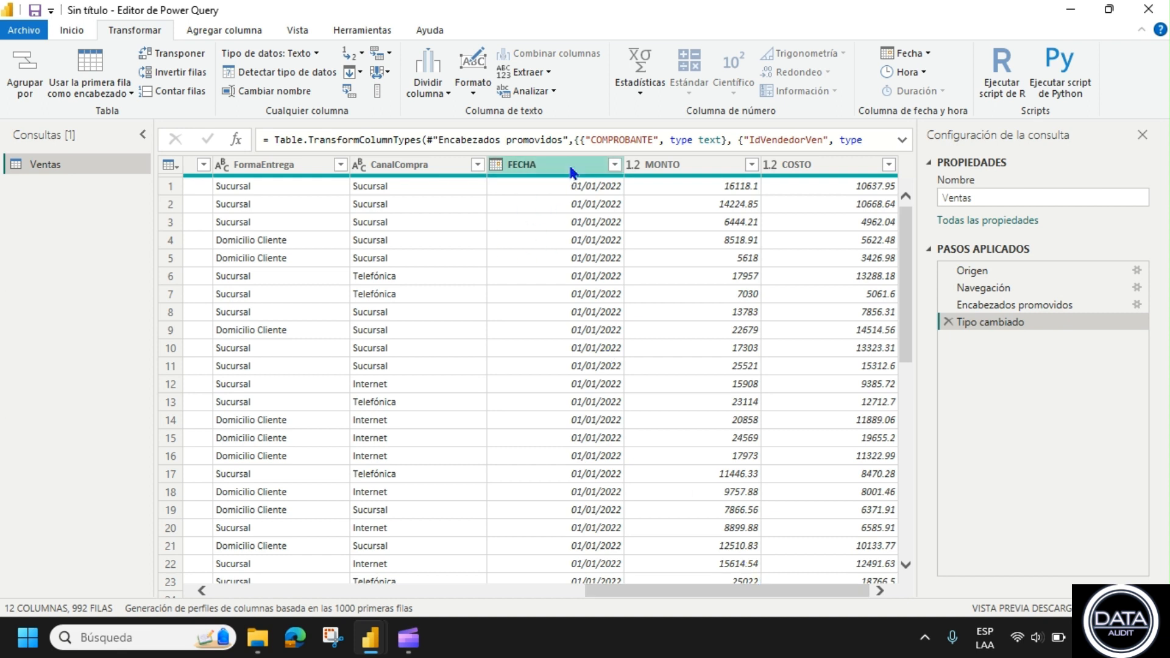
click(548, 169)
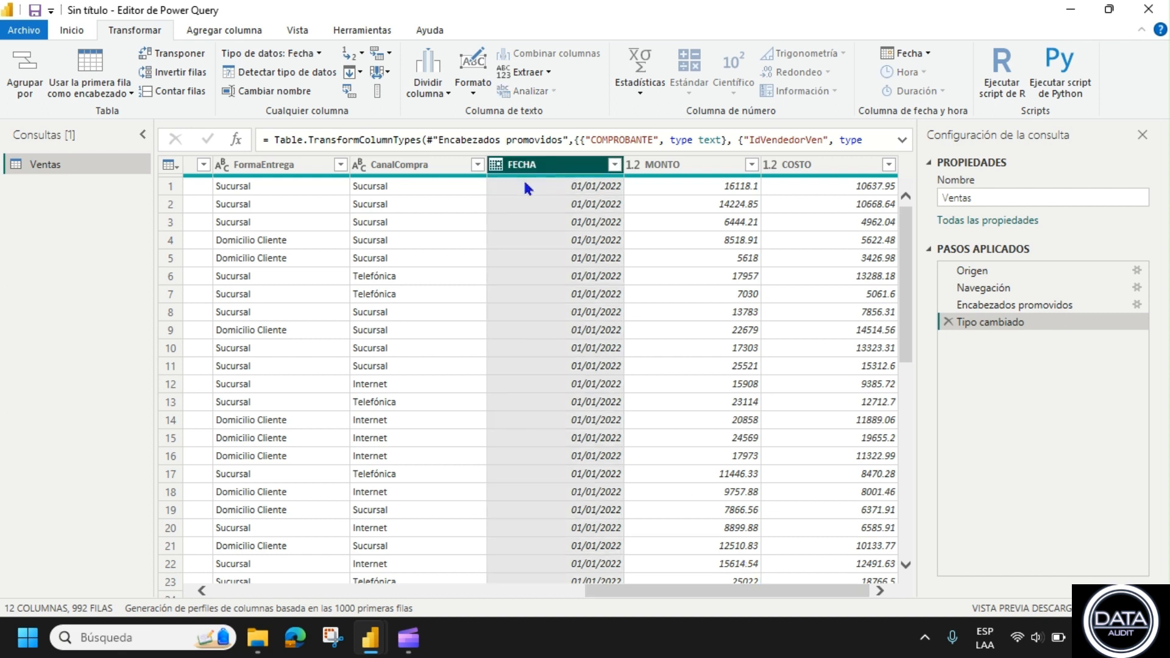
right_click(549, 171)
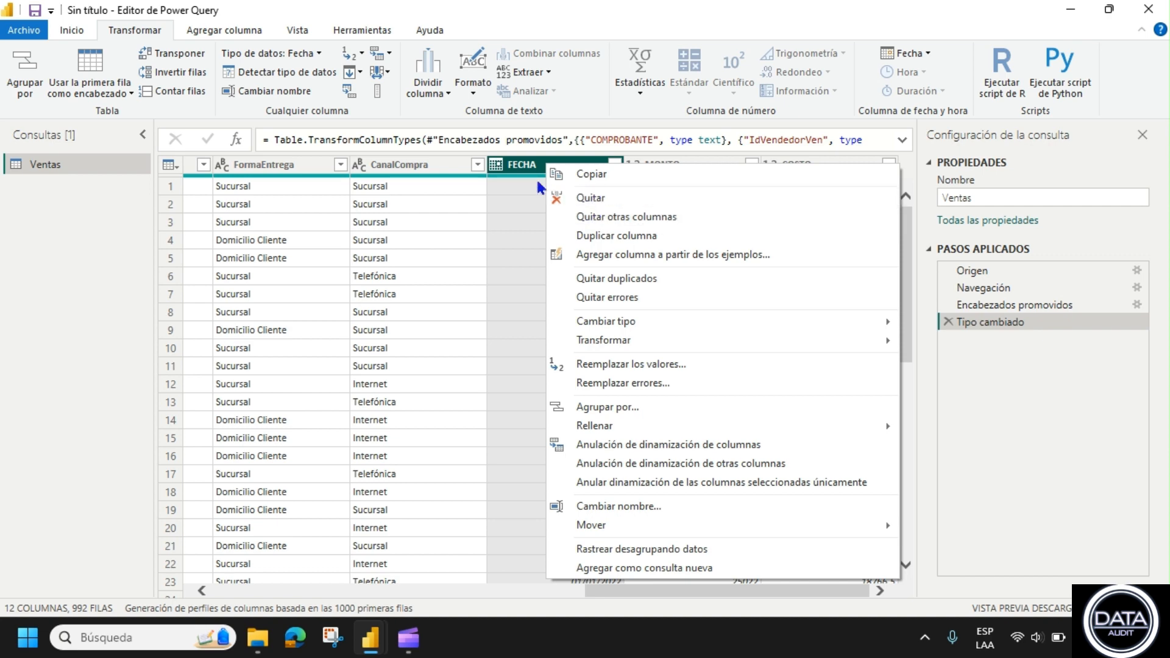
right_click(528, 167)
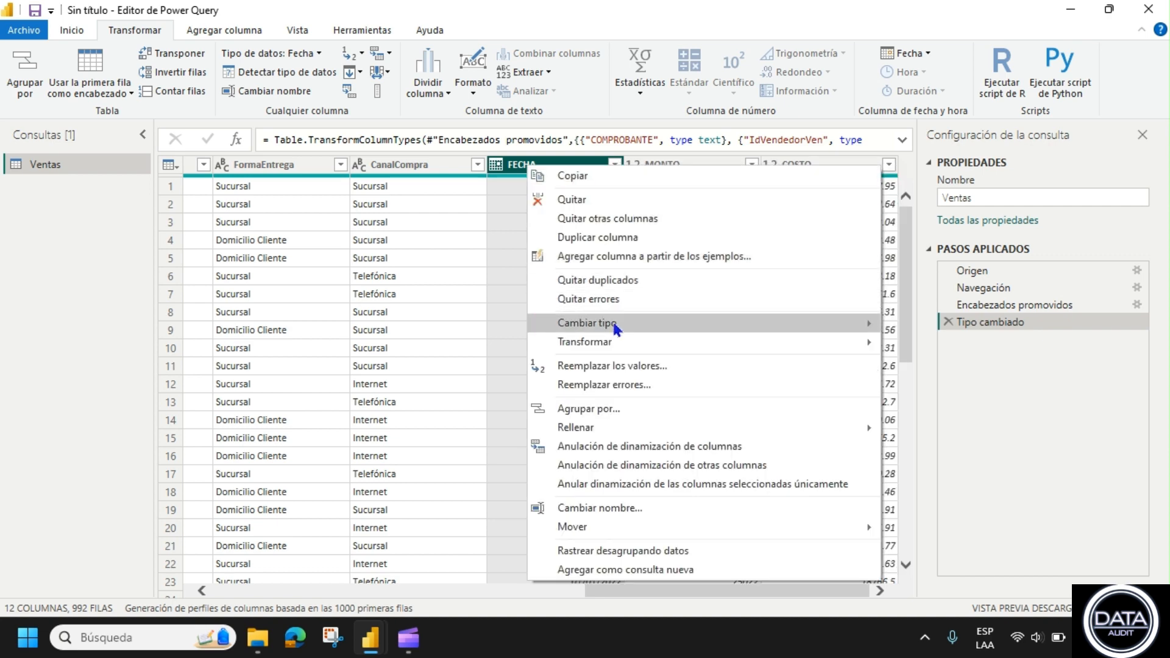
mouse_move(618, 329)
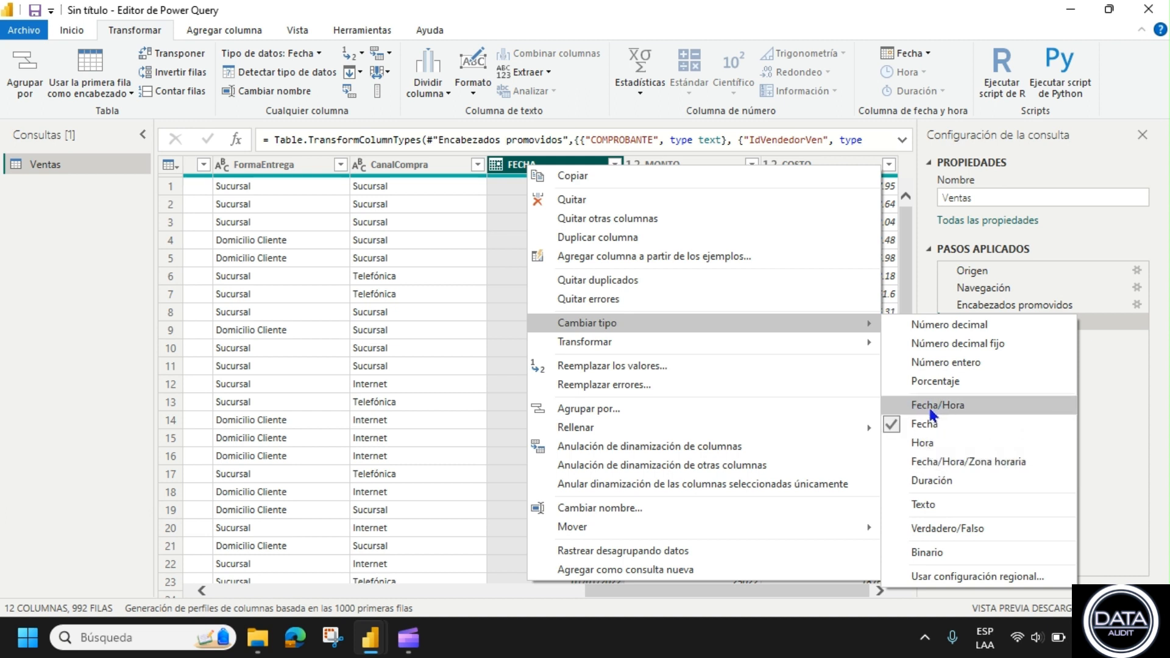
click(510, 170)
right_click(558, 164)
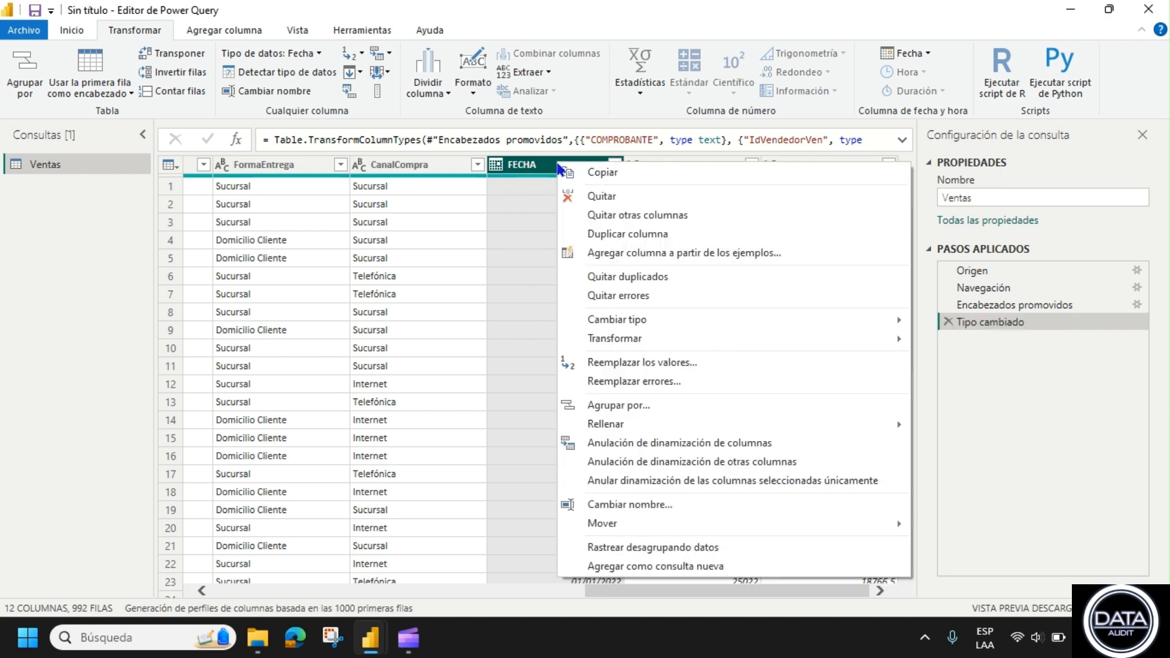
mouse_move(851, 320)
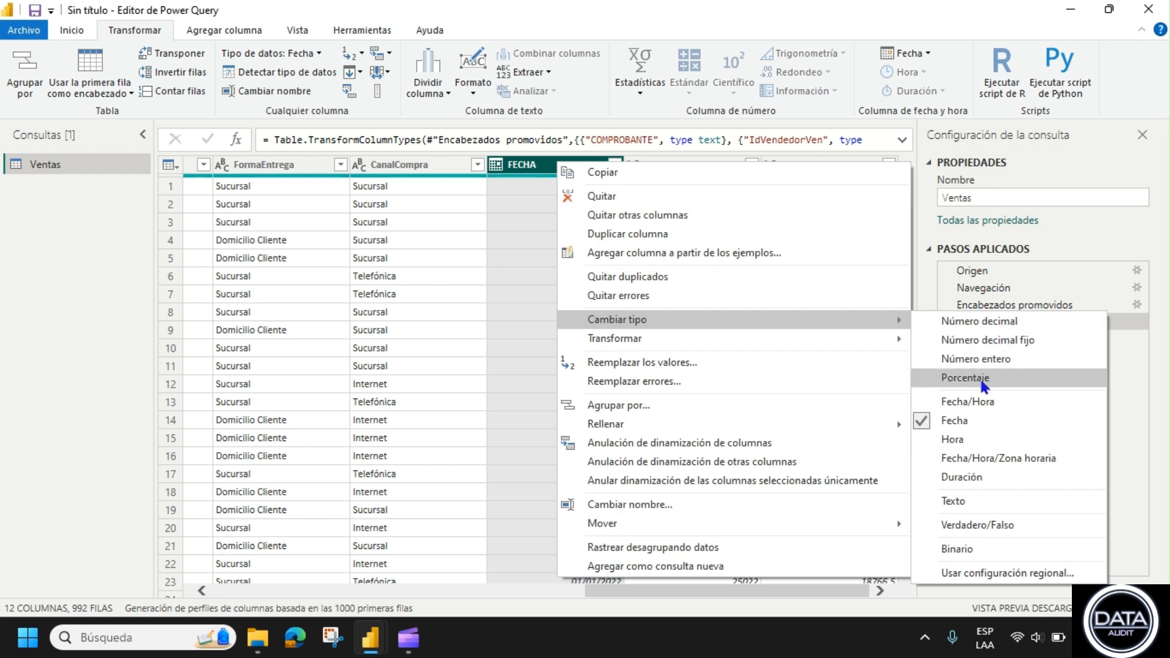
click(966, 404)
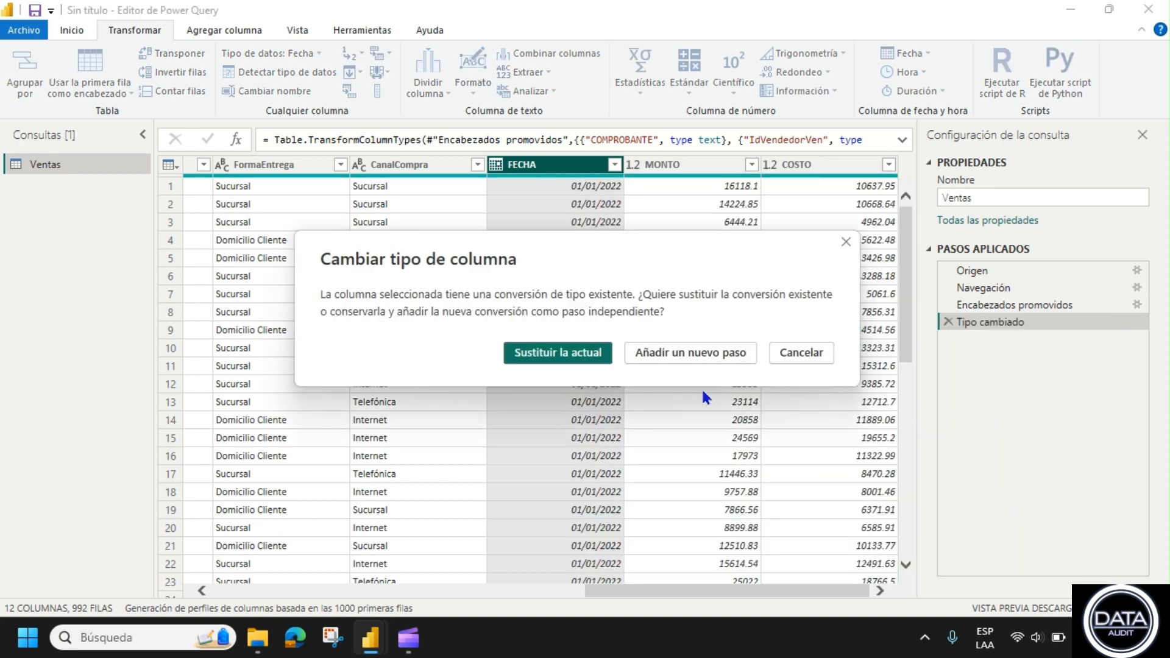
click(574, 359)
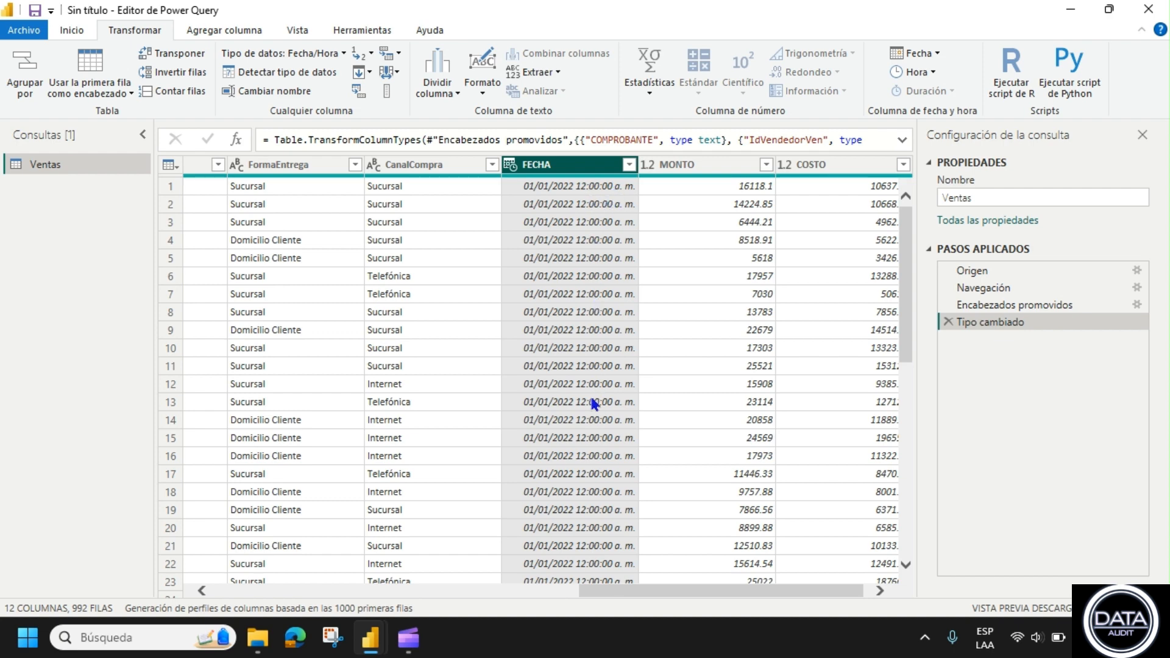
Review the FECHA values and compare the date operations that transform the column with those that add a new column.
scroll(597, 280, down, 8)
scroll(598, 286, down, 15)
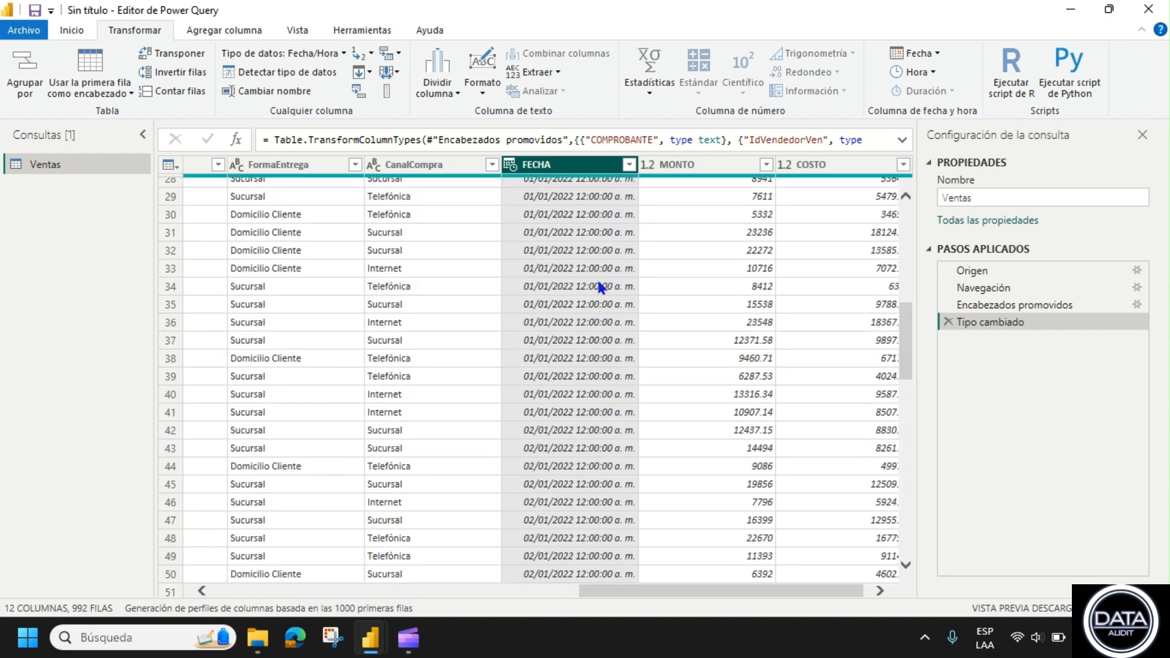
scroll(599, 288, up, 15)
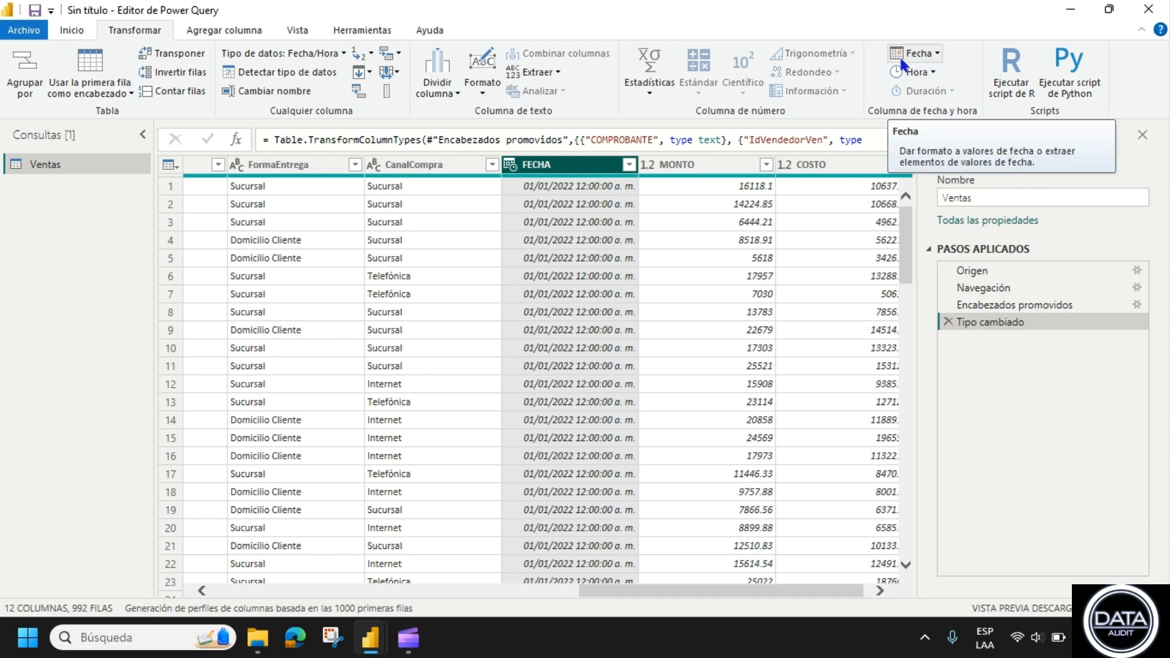
click(931, 51)
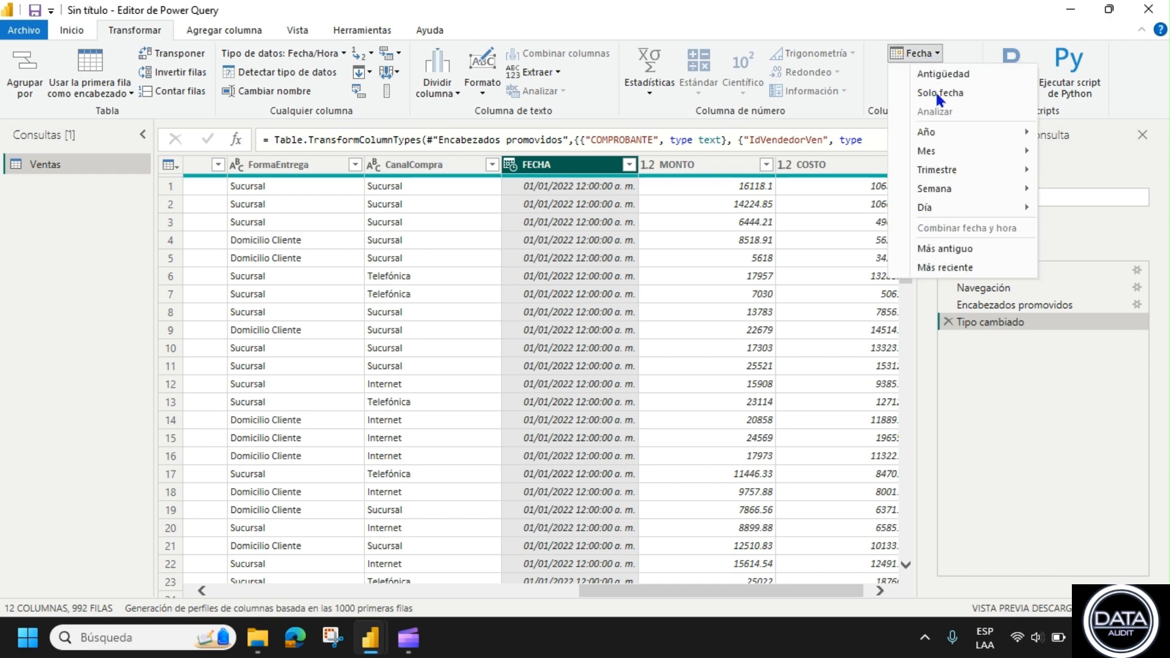
key(Escape)
click(200, 30)
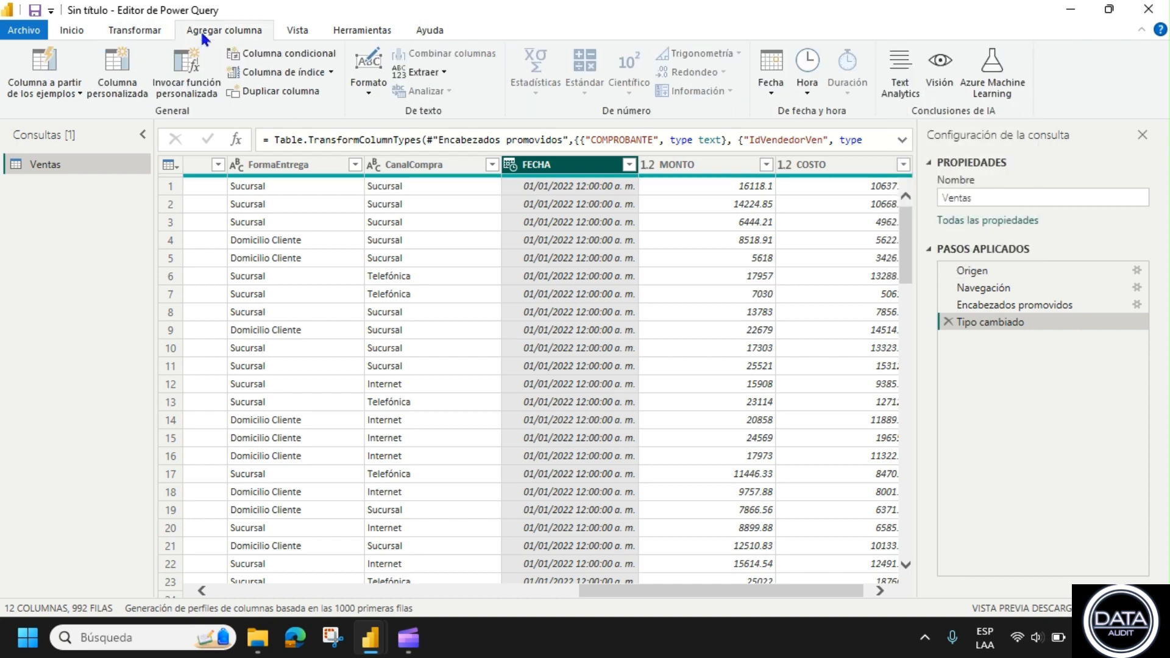
click(770, 94)
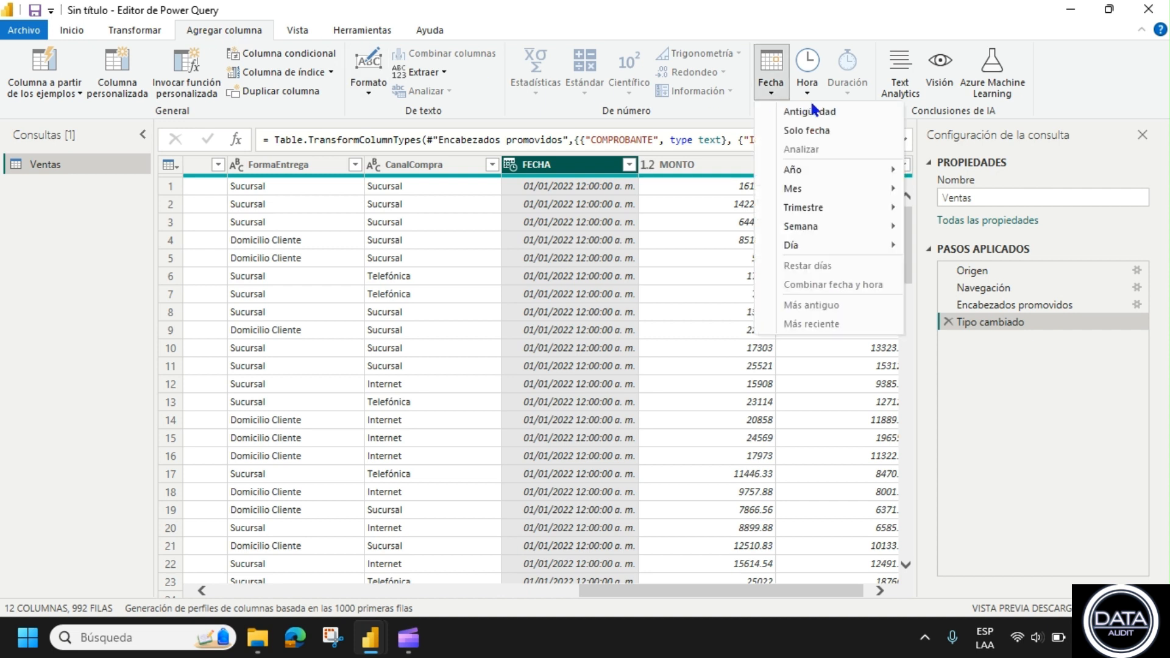
mouse_move(852, 177)
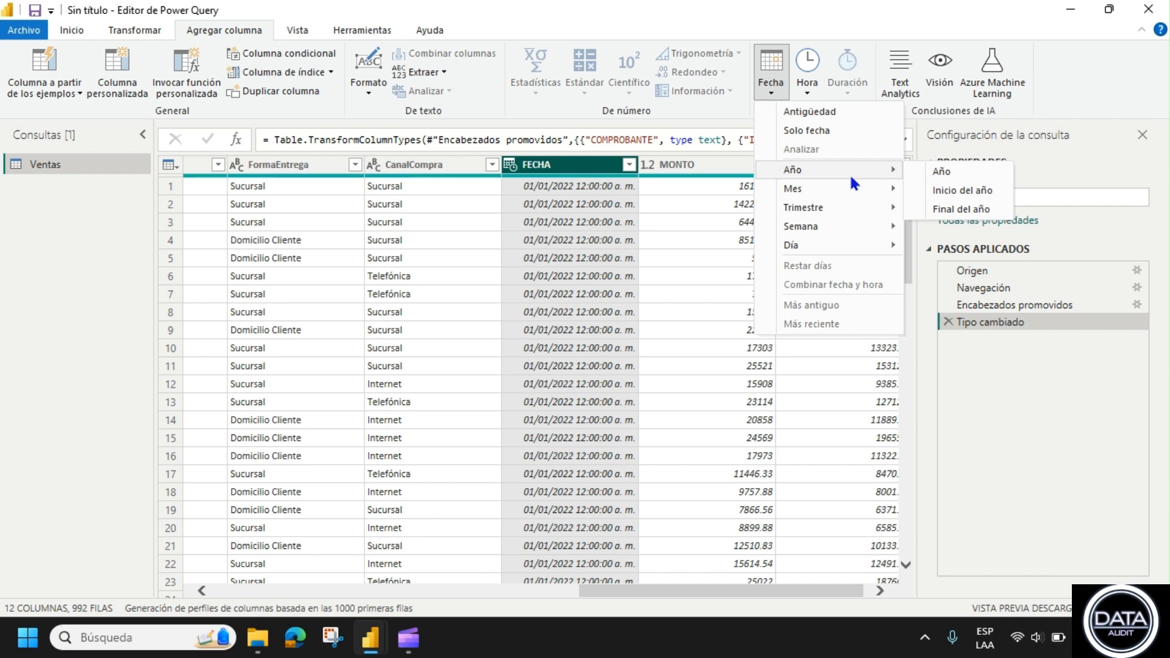
click(112, 28)
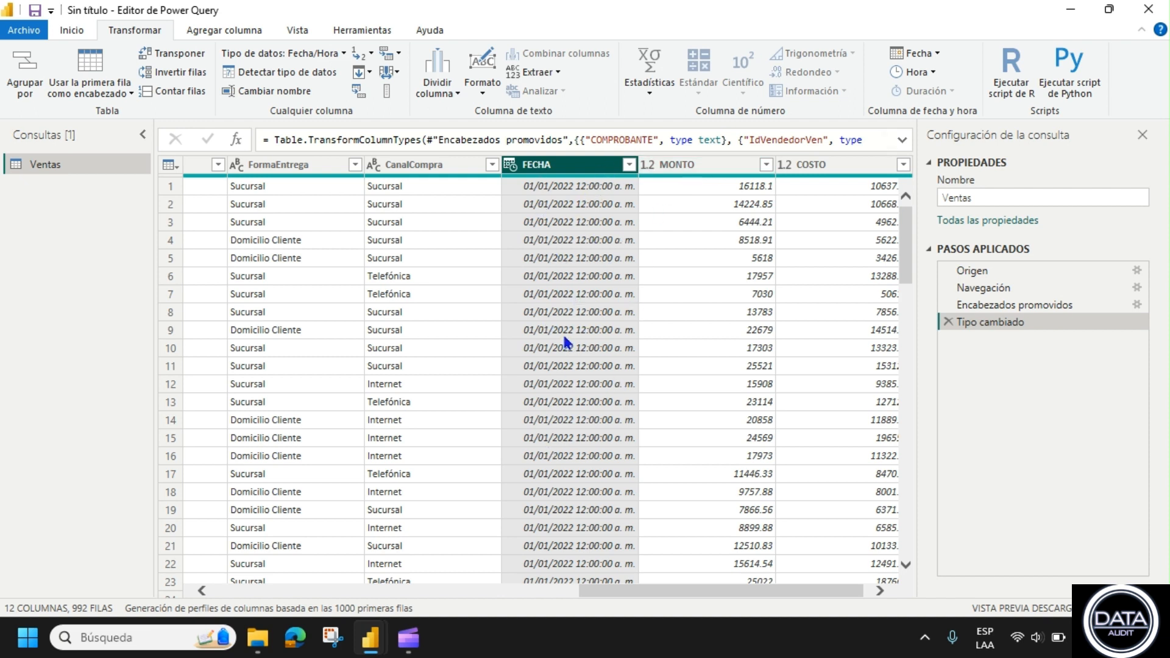
click(939, 54)
mouse_move(950, 132)
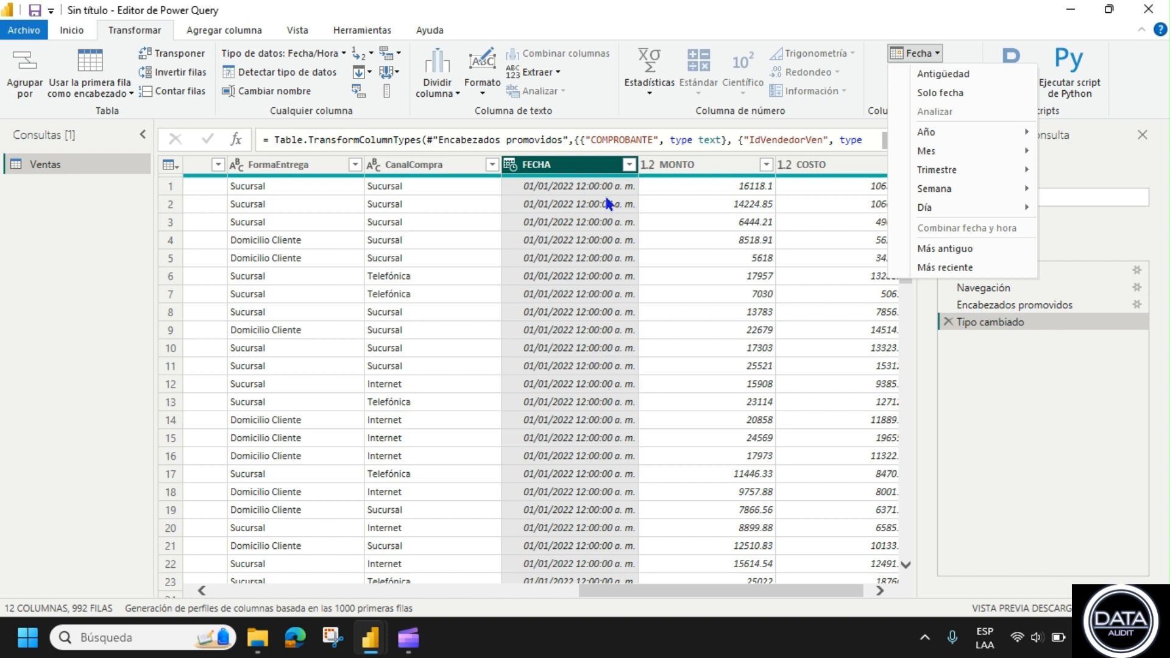
click(593, 173)
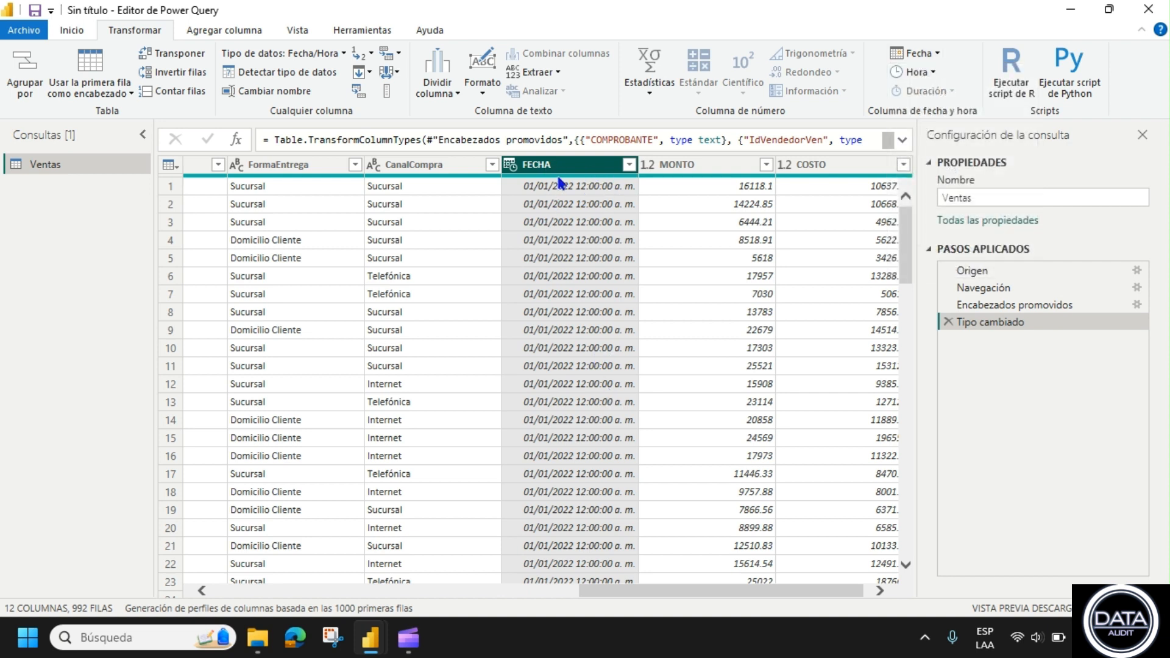
Examine the date options for adding a column based on FECHA and look through the column's dates down the rows.
click(215, 31)
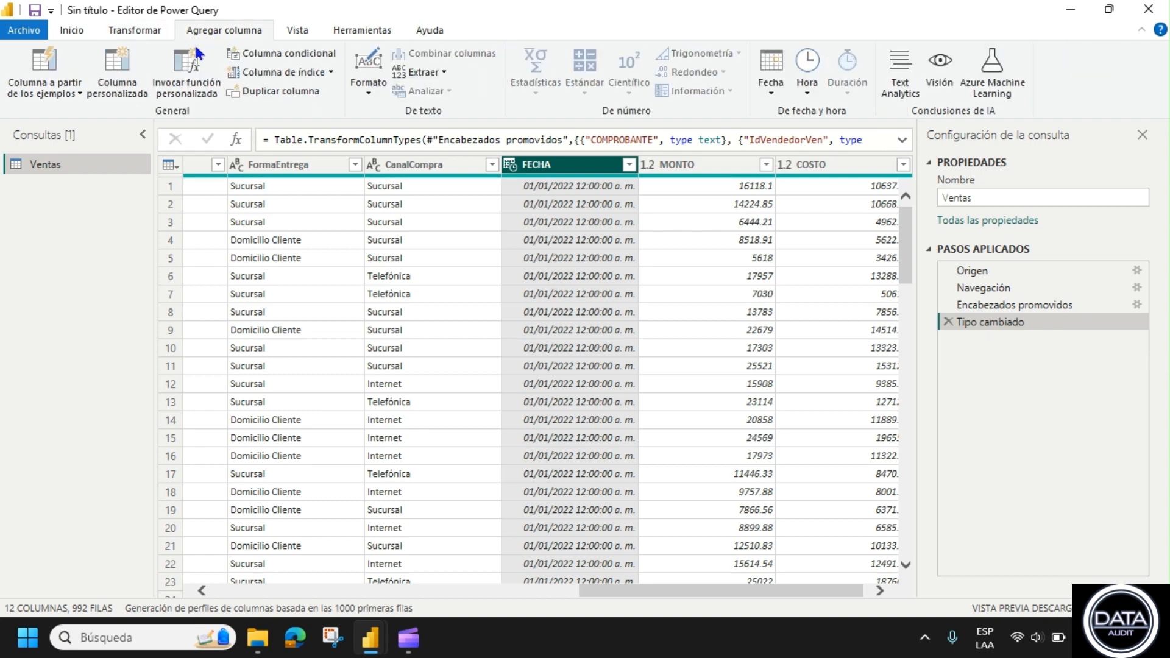
click(771, 87)
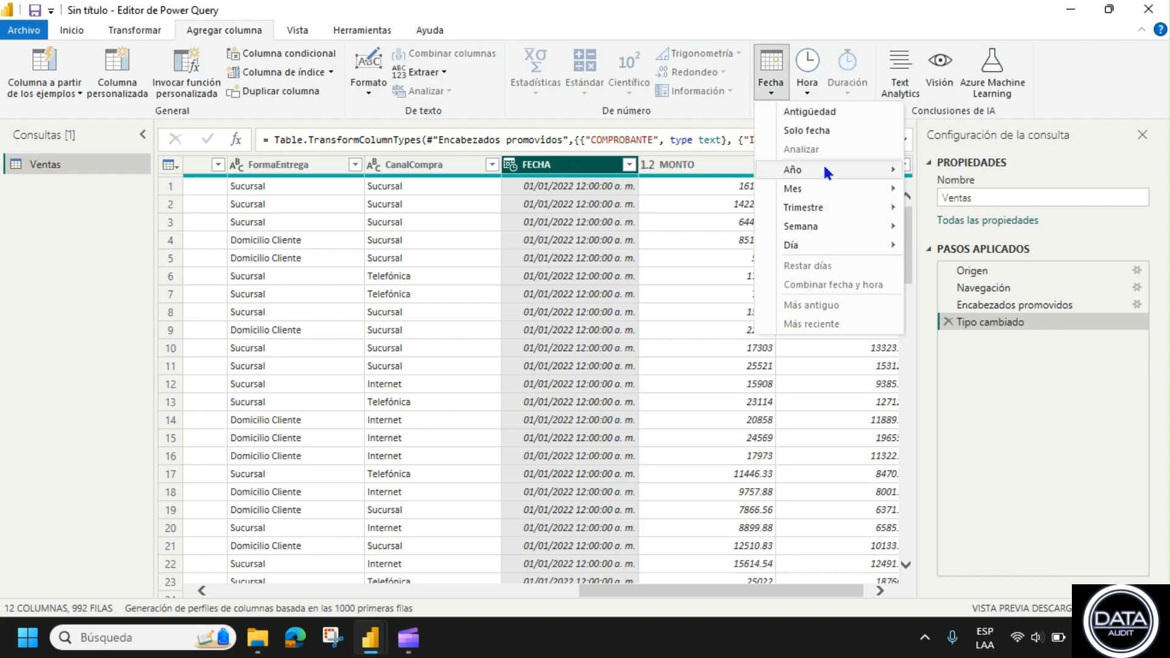
click(578, 167)
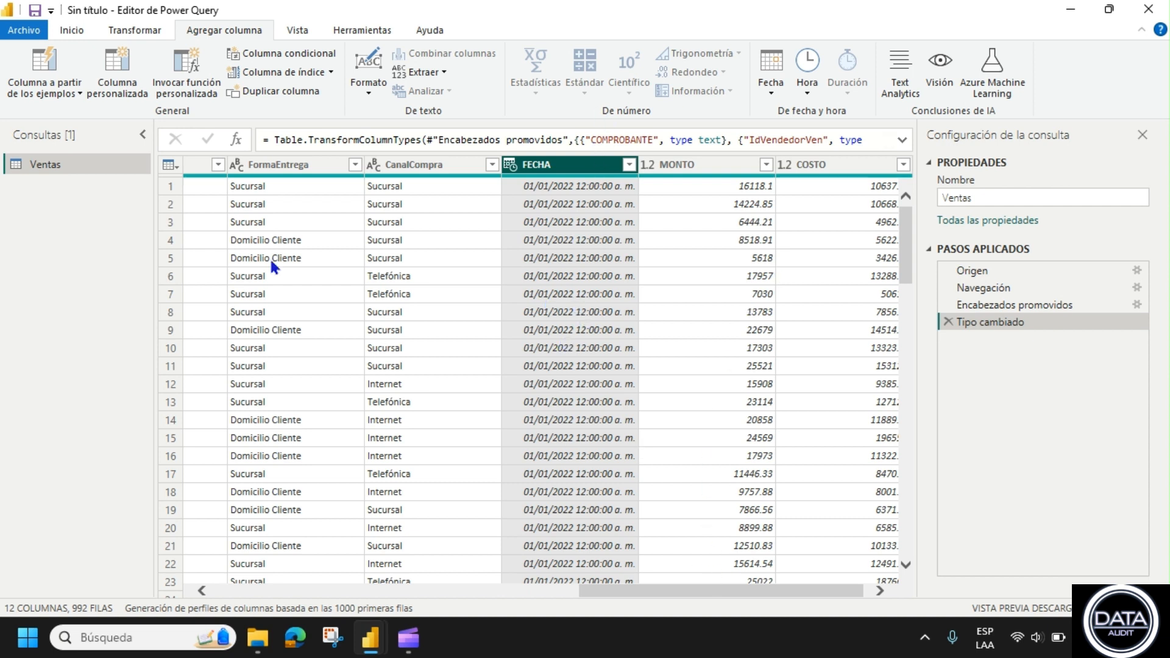
click(770, 87)
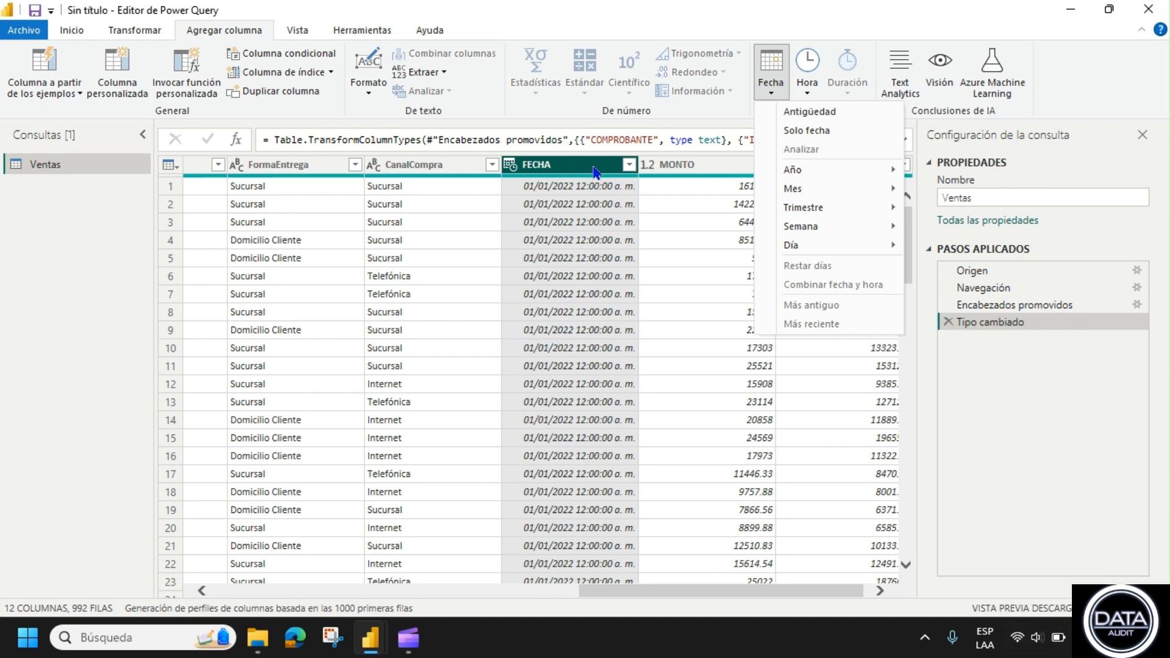
click(582, 206)
scroll(582, 206, down, 15)
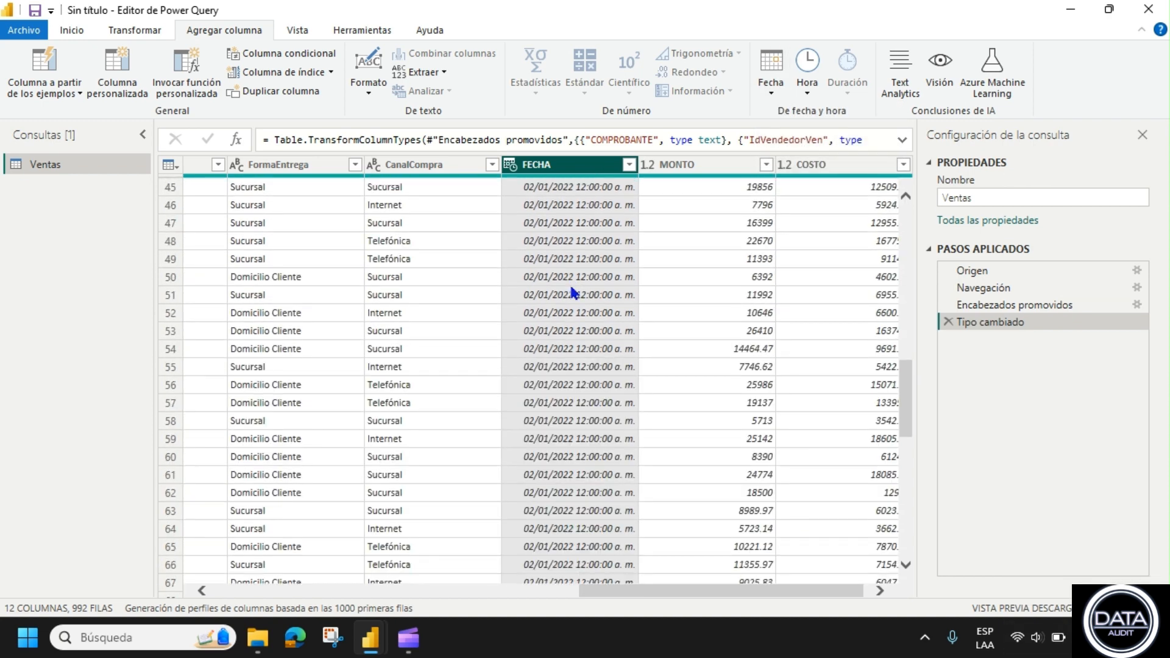
scroll(533, 364, down, 11)
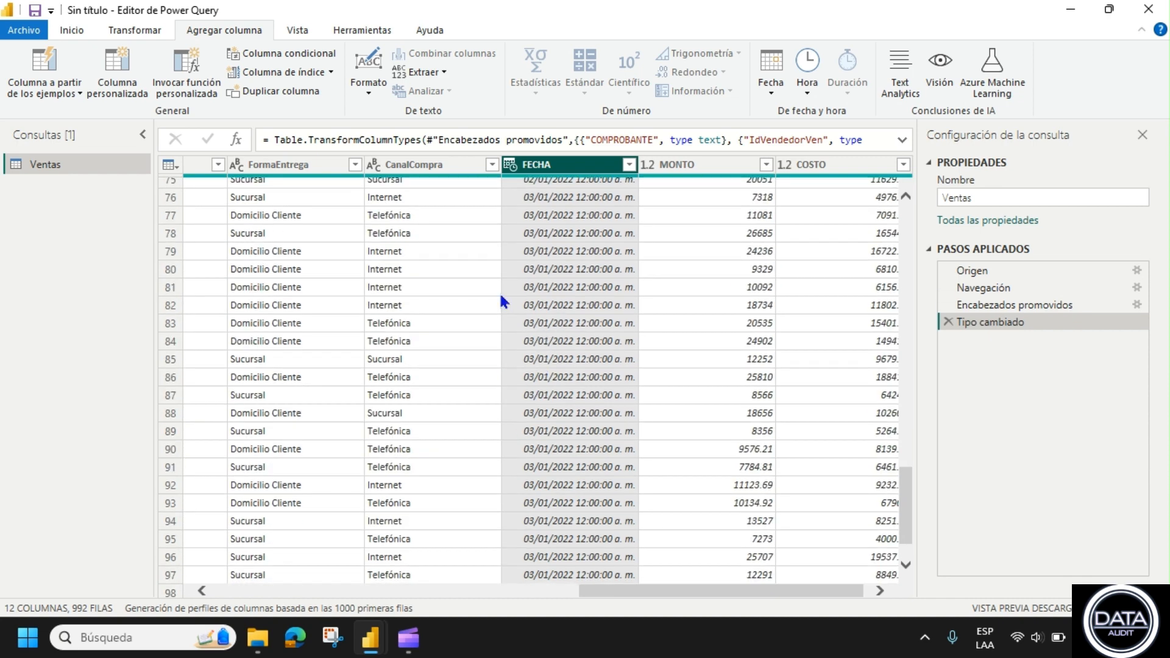
scroll(535, 340, up, 20)
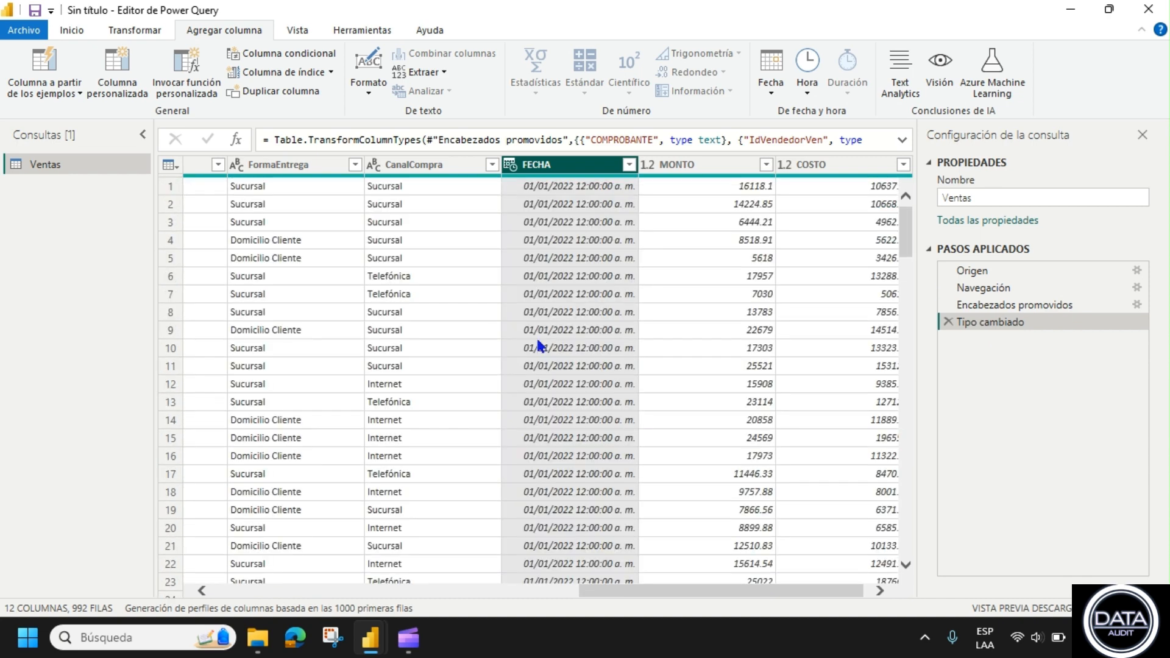
Try adding an Antigüedad column calculated from FECHA, and delete the inserted step from the query.
click(761, 90)
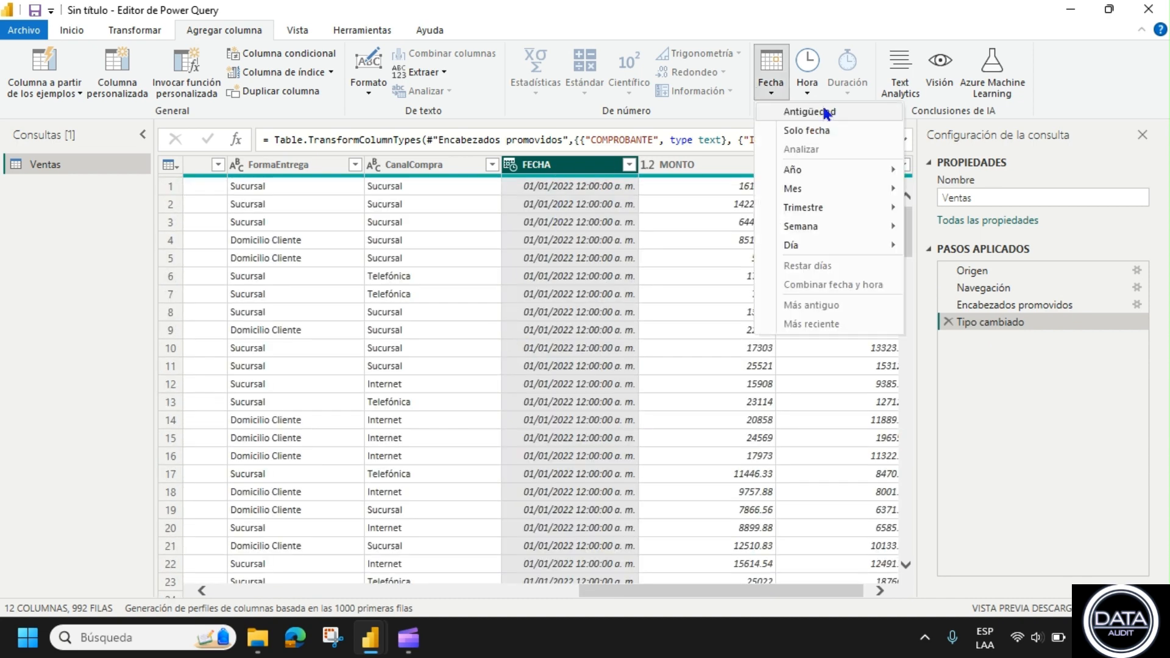
click(804, 113)
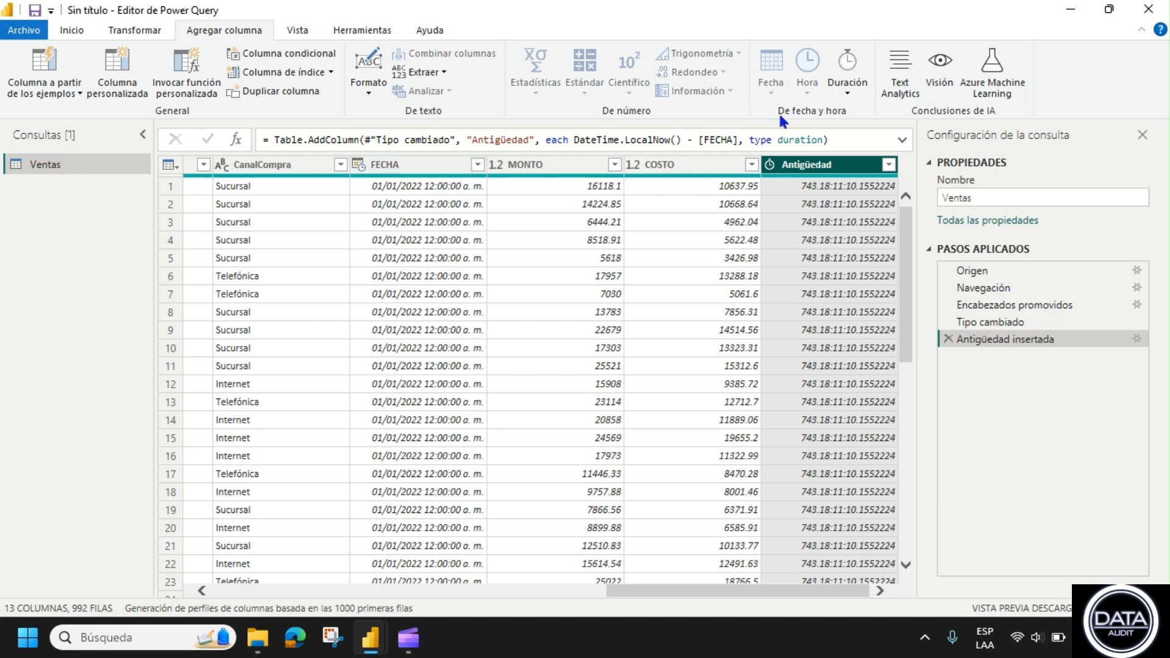
click(427, 165)
click(771, 73)
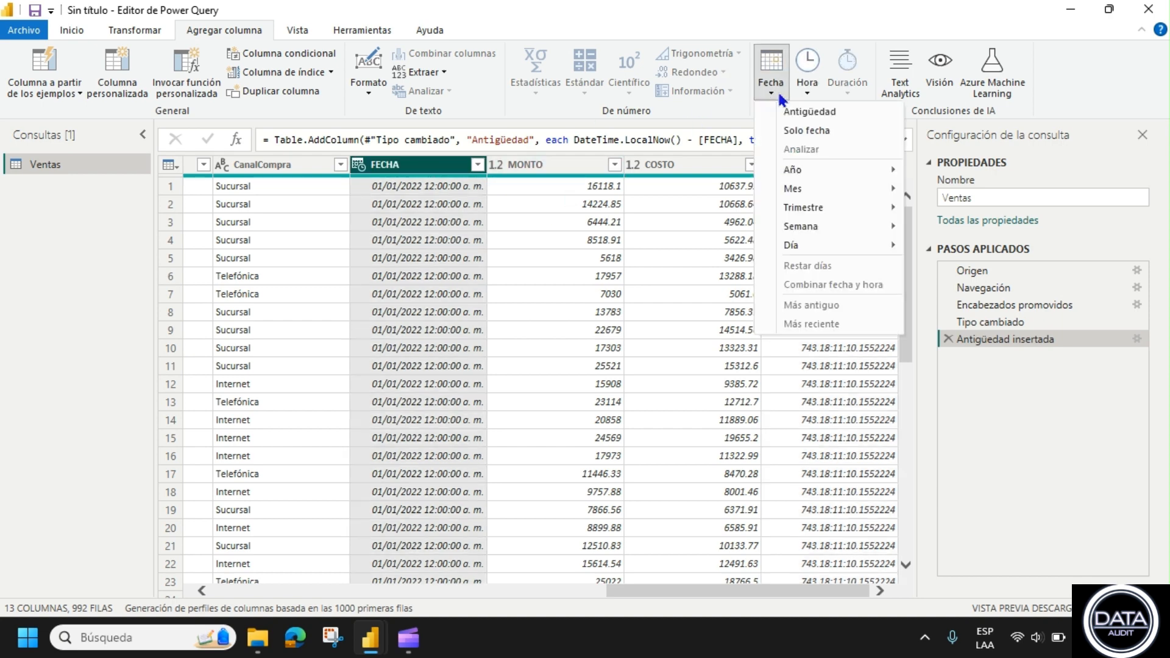
click(424, 166)
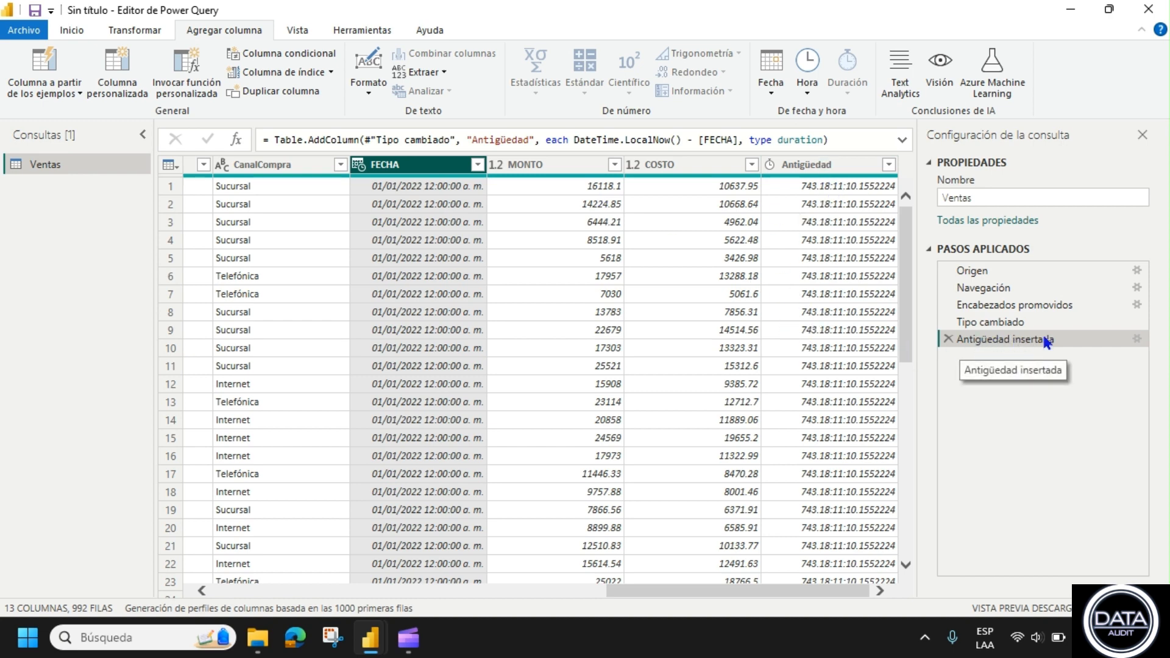
click(948, 339)
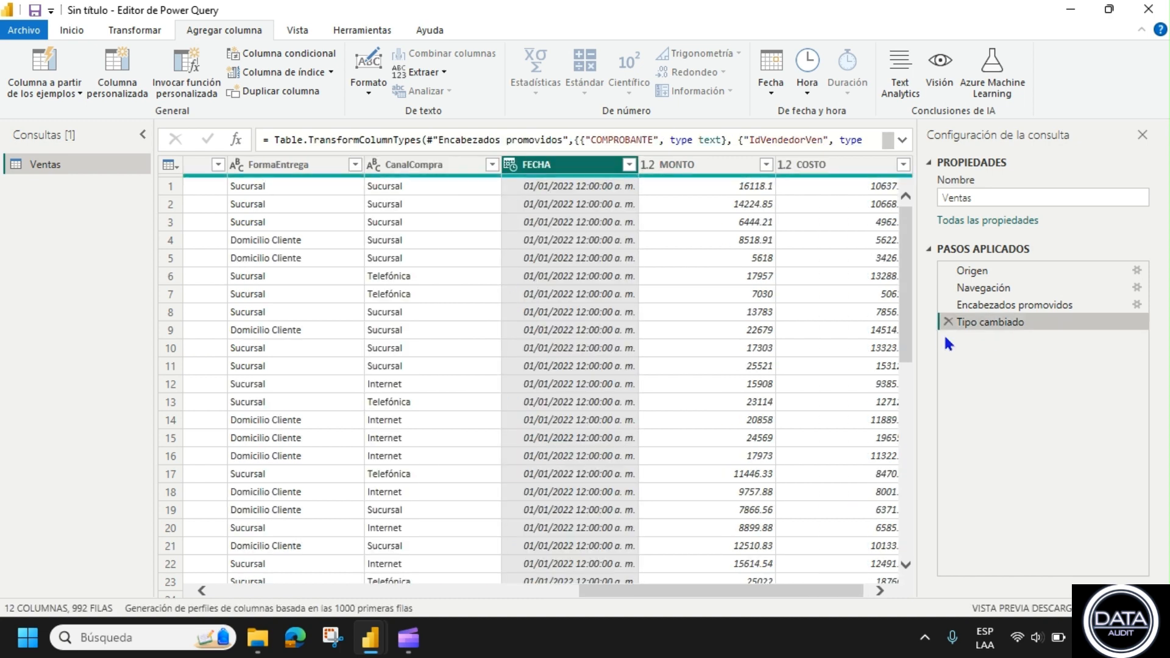
Try adding a date-only column from FECHA with Solo fecha, and delete the inserted step.
drag(606, 592, 617, 590)
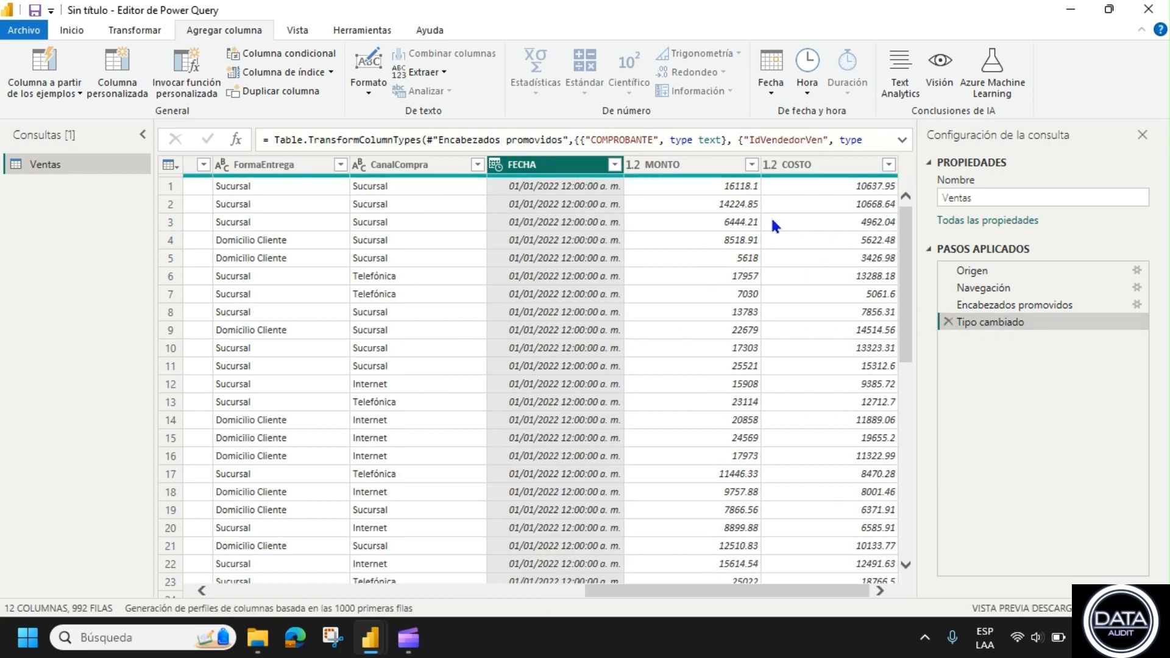
click(763, 91)
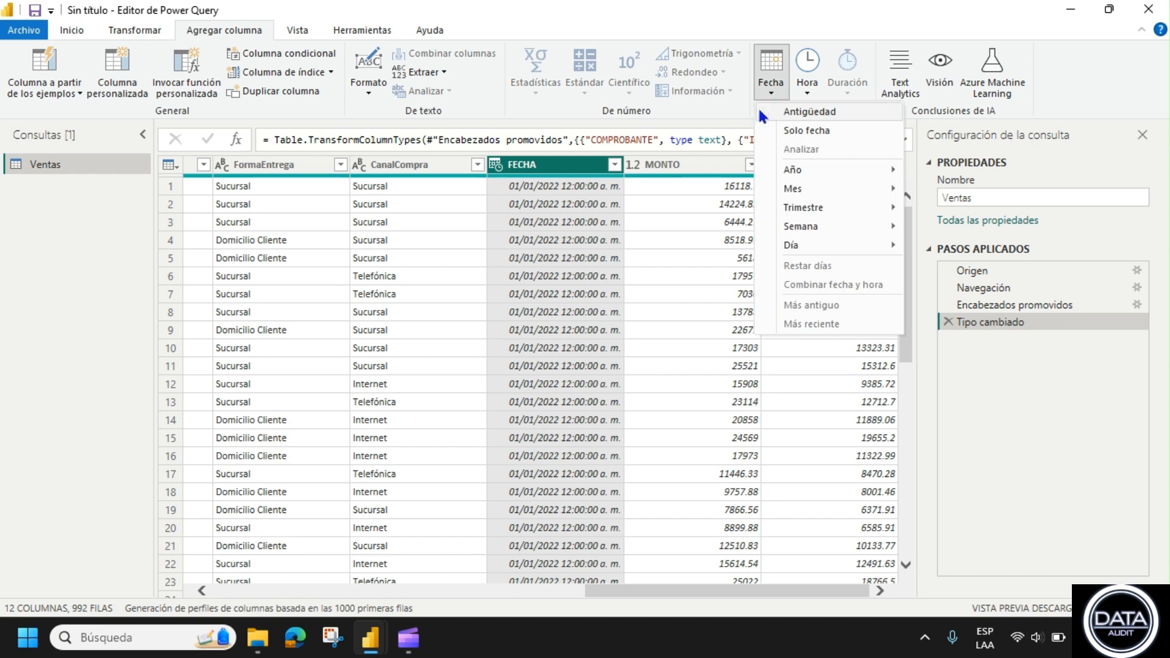
click(833, 131)
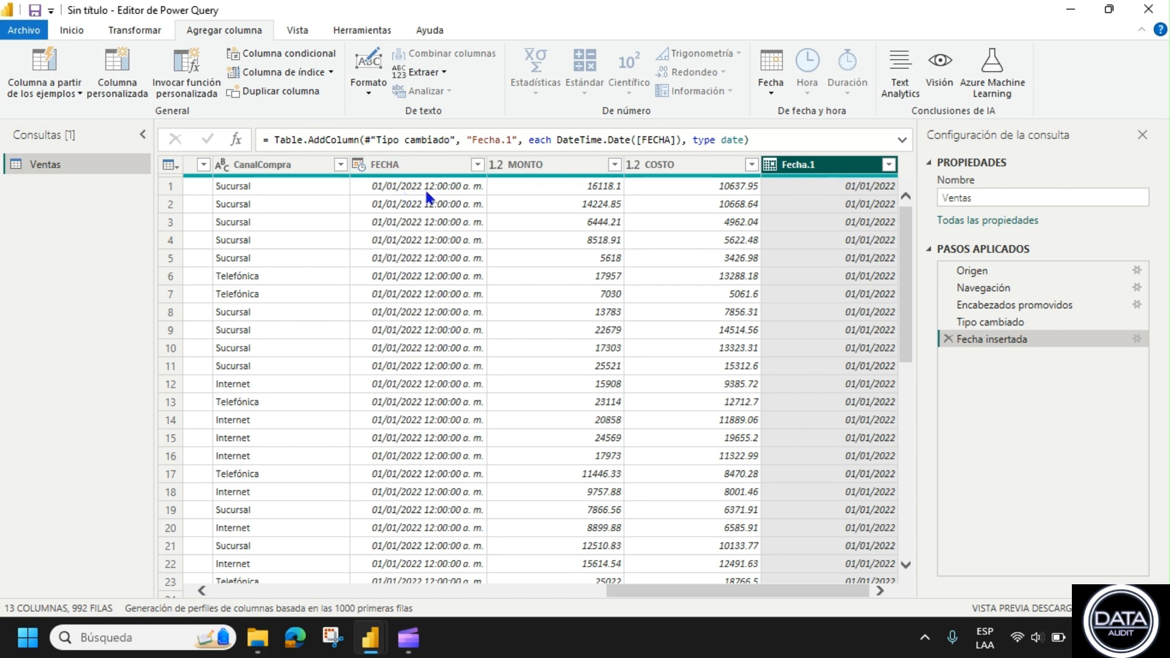
click(949, 338)
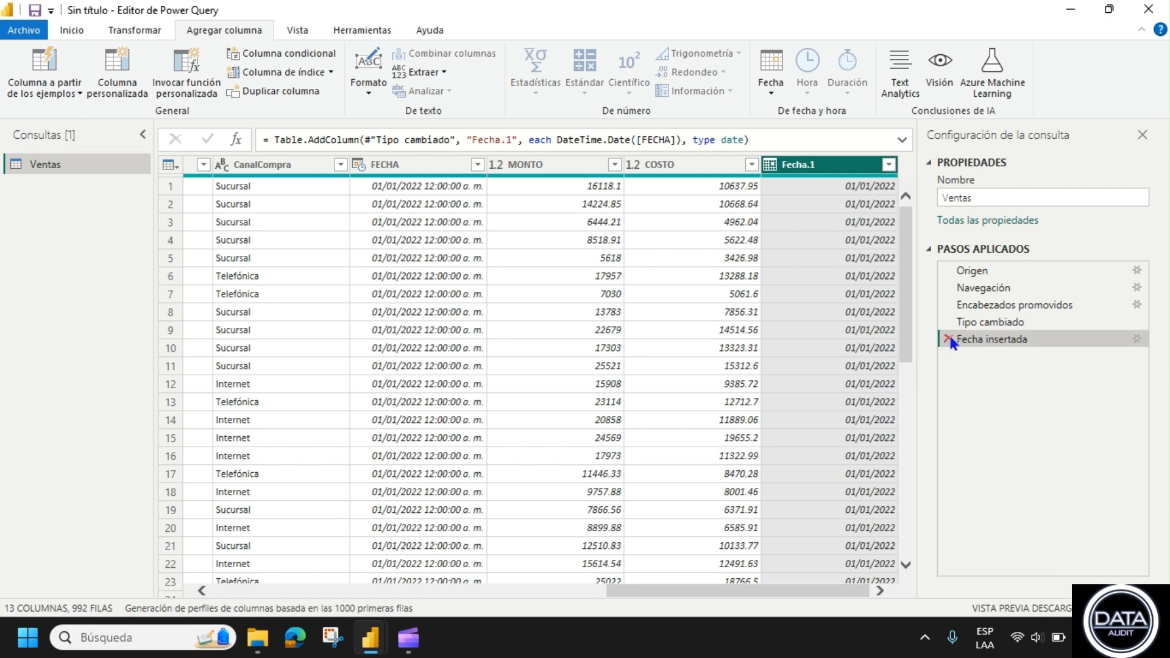
Try adding a Final del año column based on the date/time FECHA column, and delete the inserted step.
click(564, 167)
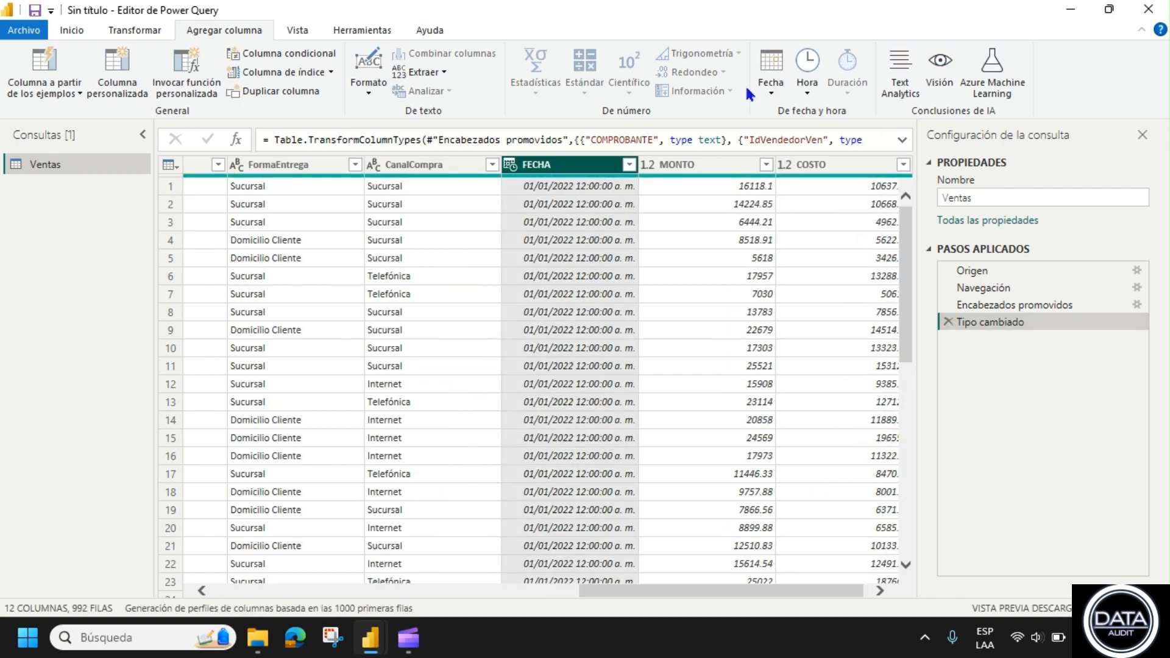
click(770, 85)
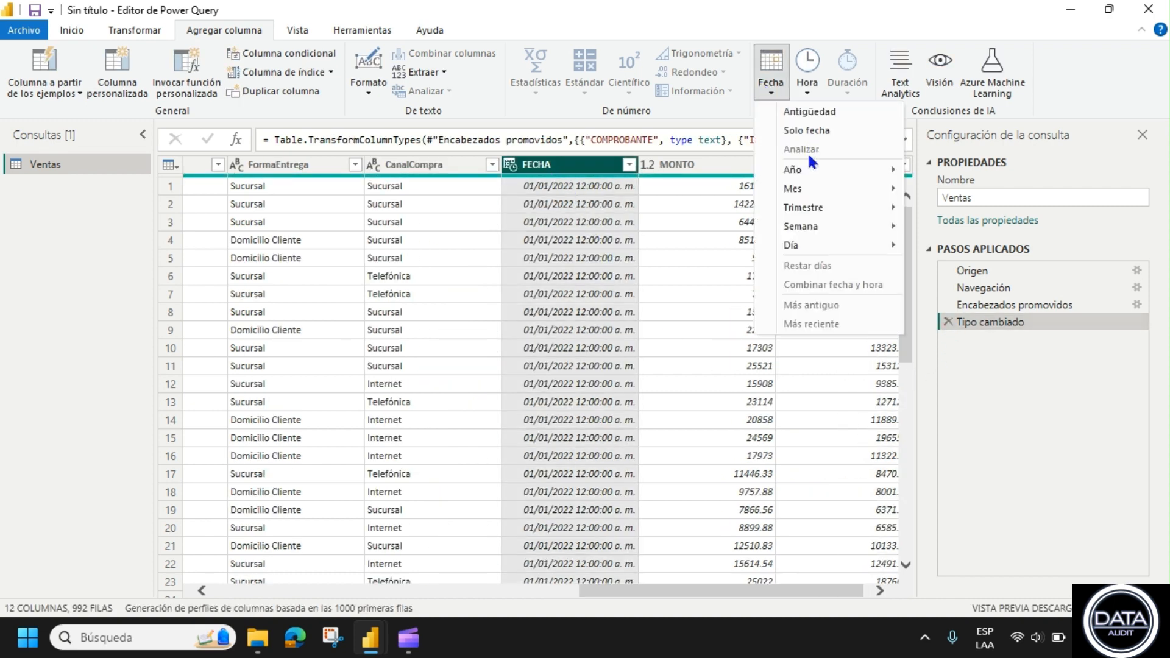
mouse_move(830, 176)
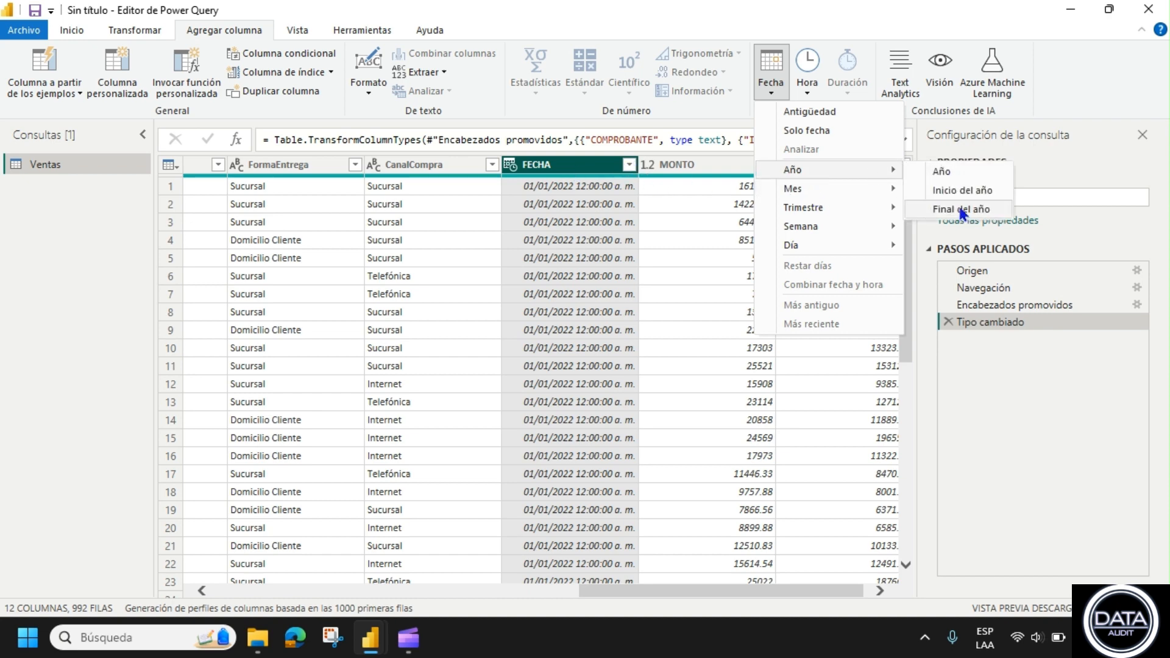
click(964, 210)
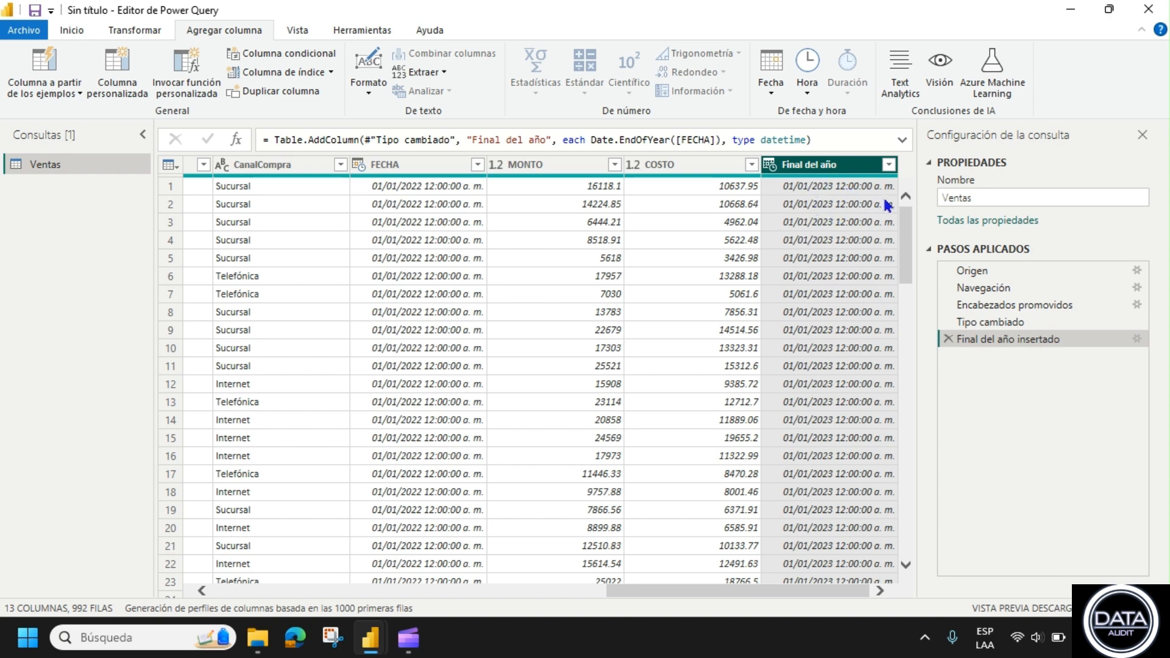
click(948, 339)
Transform the FECHA column itself into date-only values with Solo fecha.
click(533, 171)
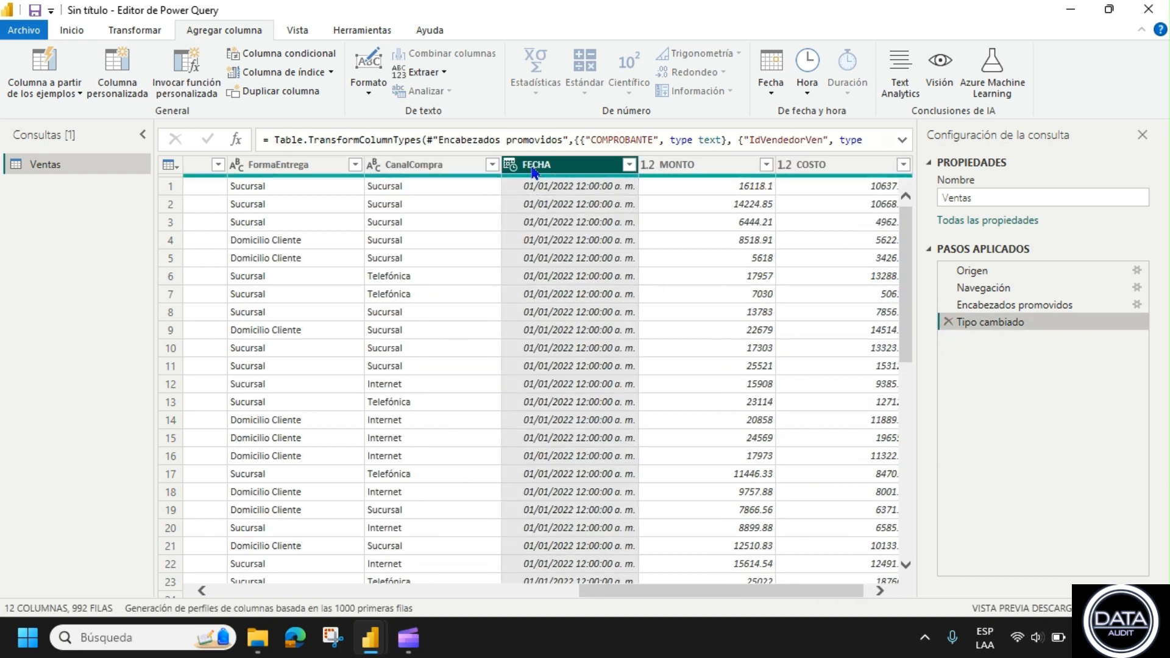
click(125, 25)
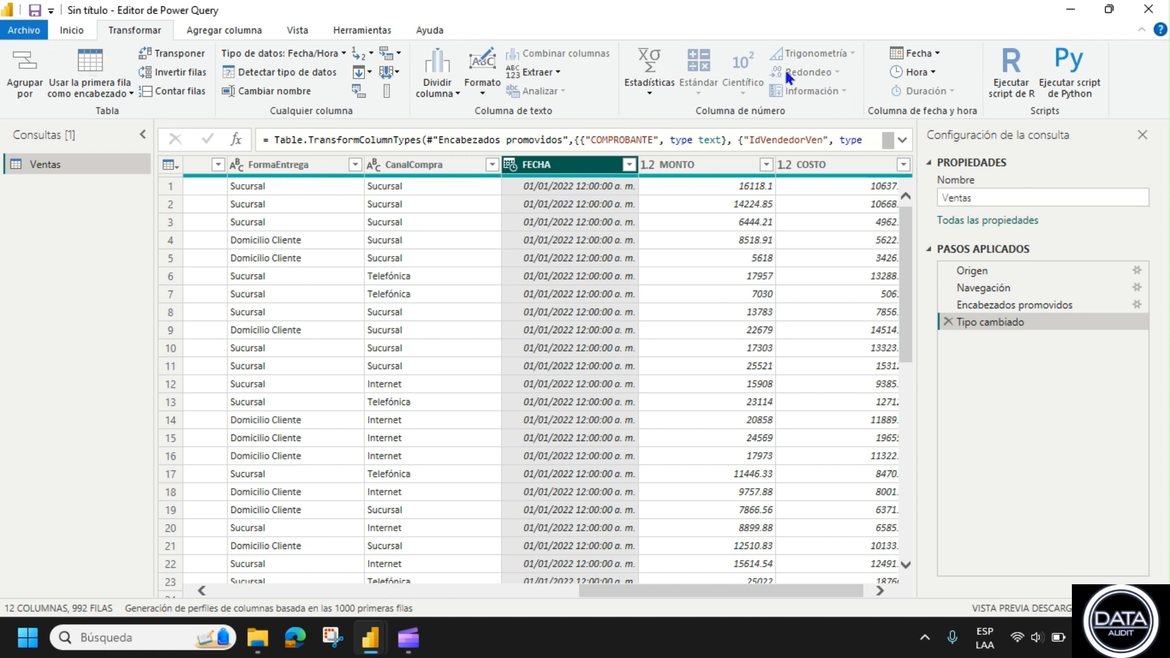
click(932, 53)
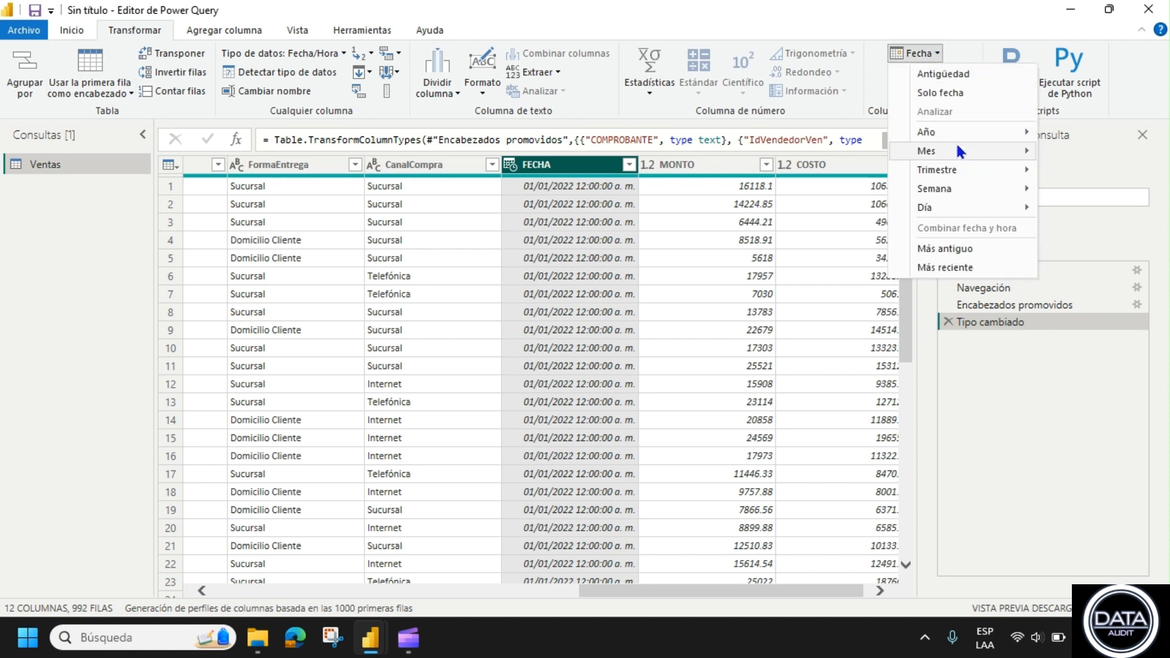
click(964, 87)
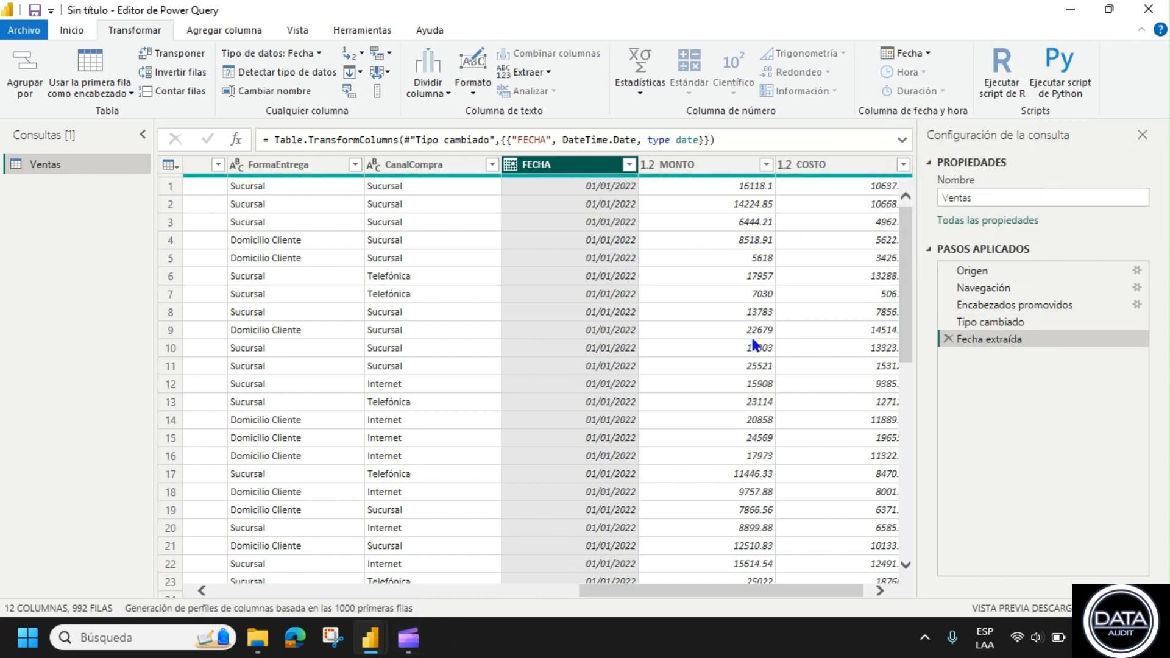
drag(687, 593, 799, 562)
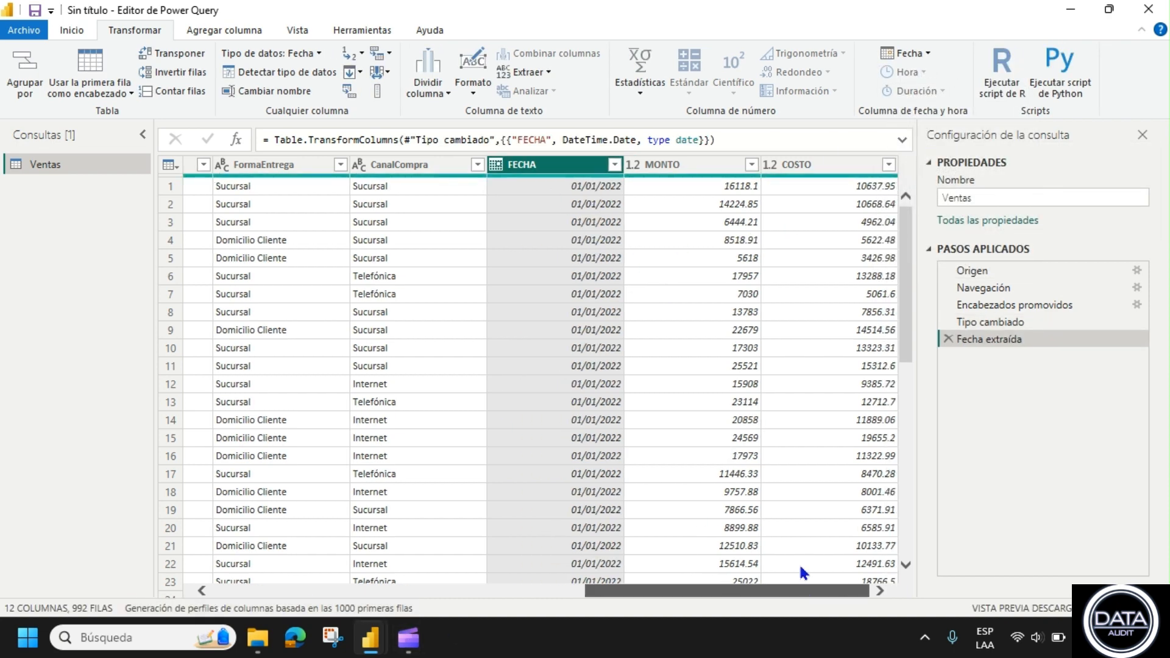
Try adding a Final del año column from the date-only FECHA column, and delete the inserted step.
click(198, 31)
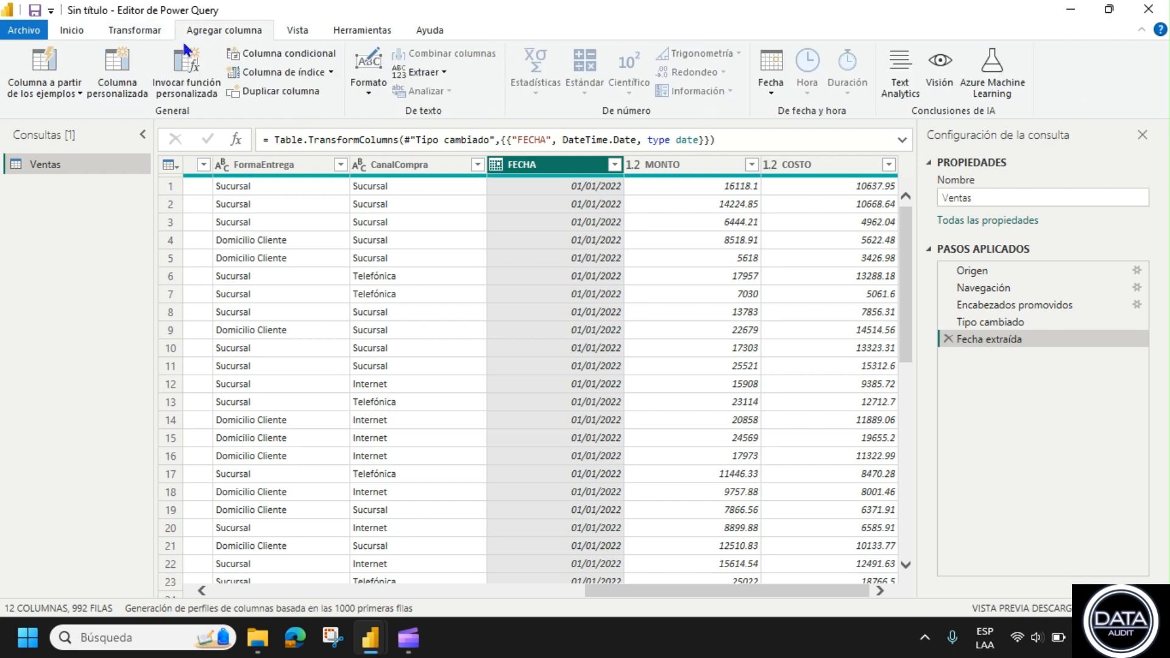
click(768, 85)
mouse_move(816, 169)
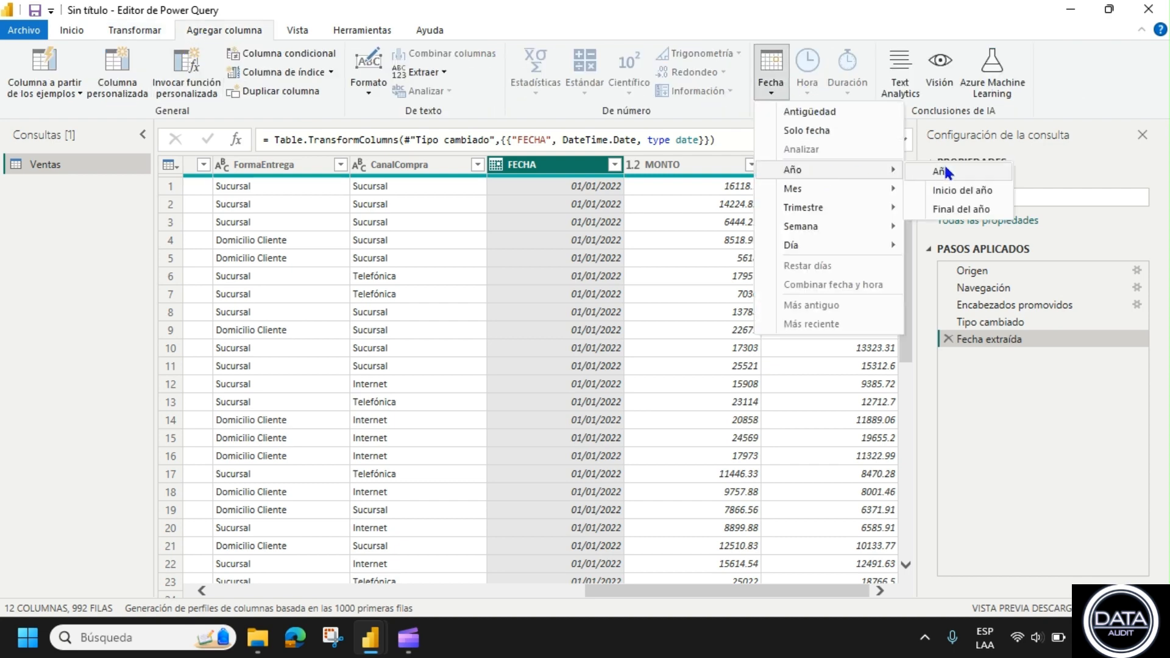
click(964, 209)
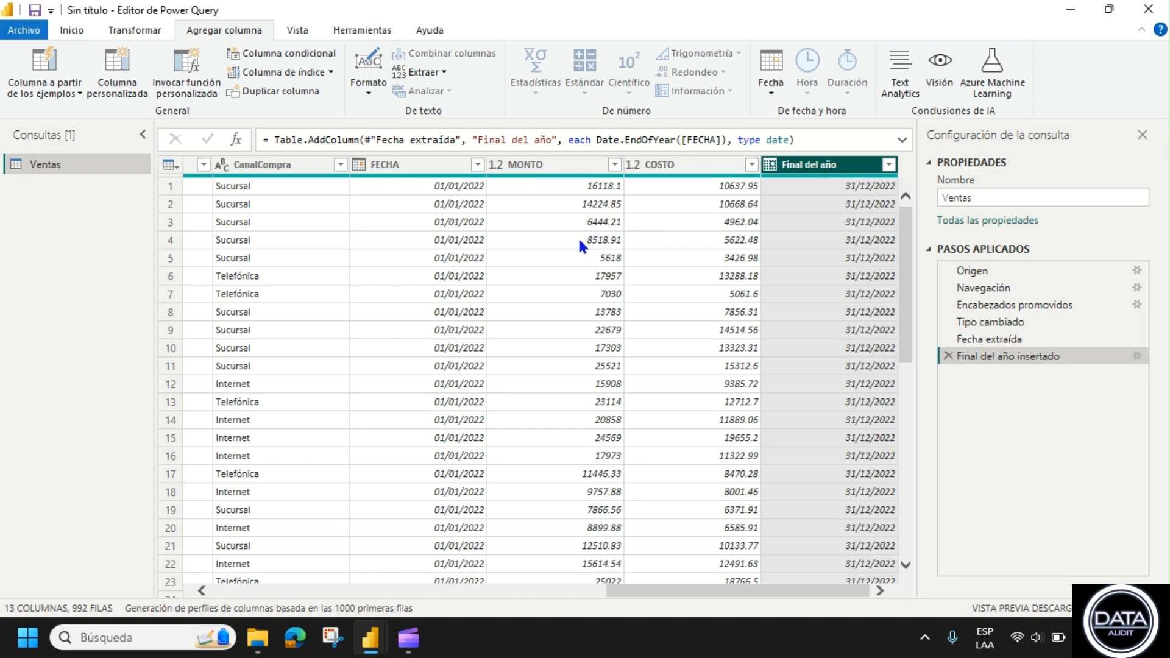
click(947, 356)
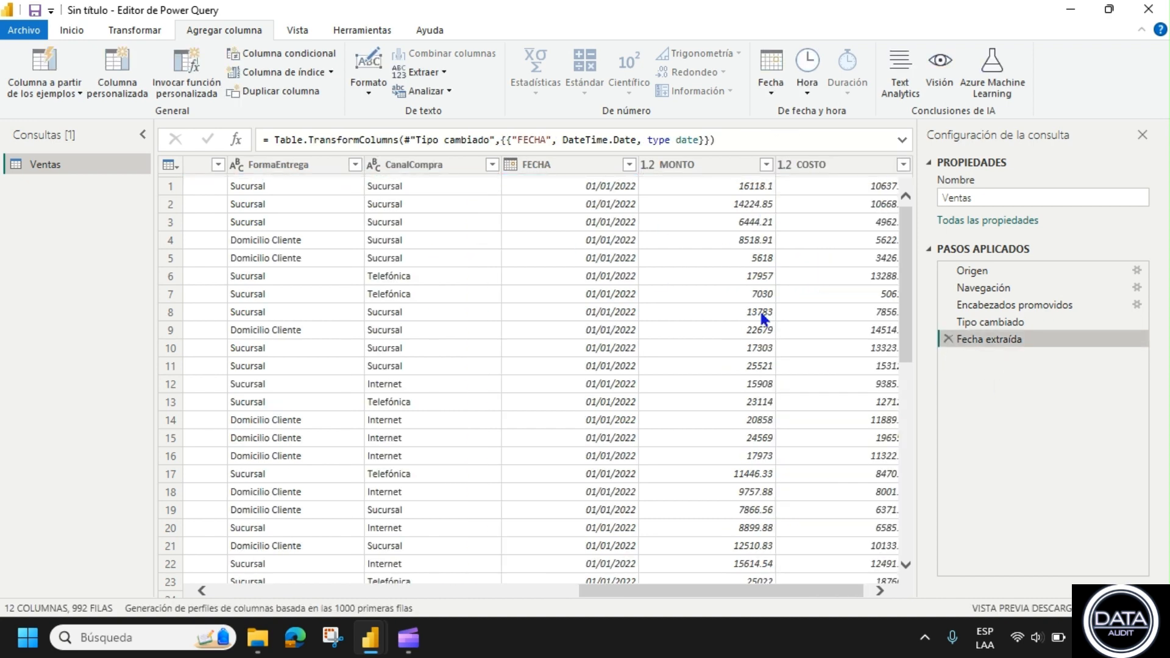
Try adding a Días del mes column based on FECHA, check its rows, and delete the inserted step.
click(567, 166)
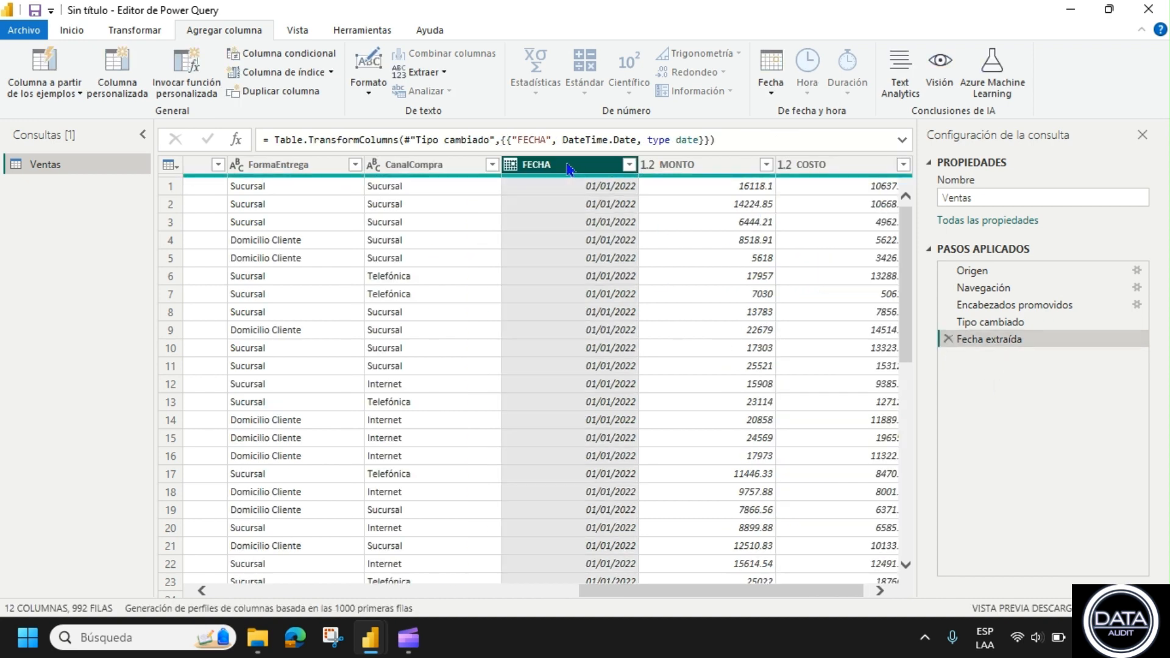
click(765, 87)
mouse_move(817, 189)
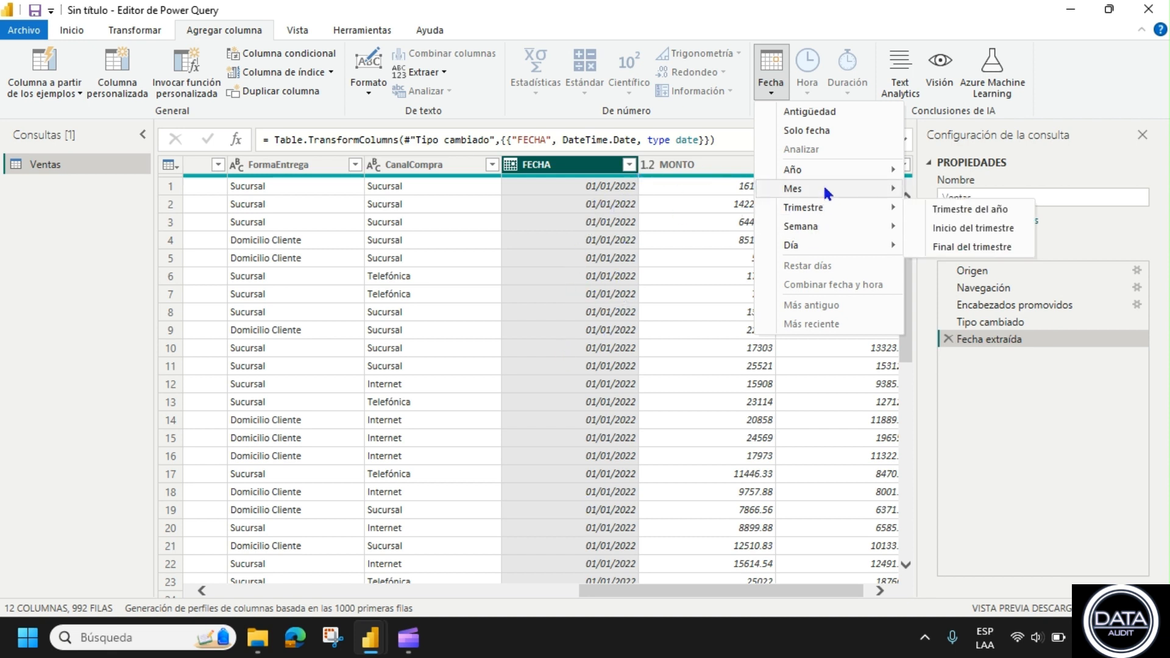
click(966, 247)
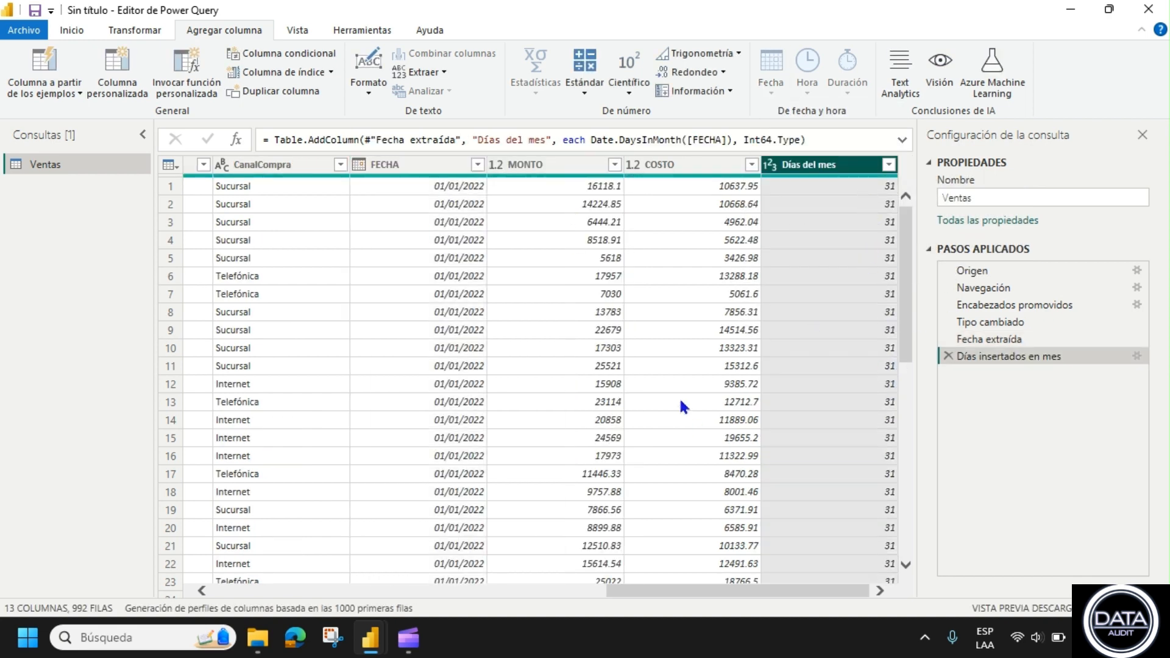
scroll(676, 384, down, 13)
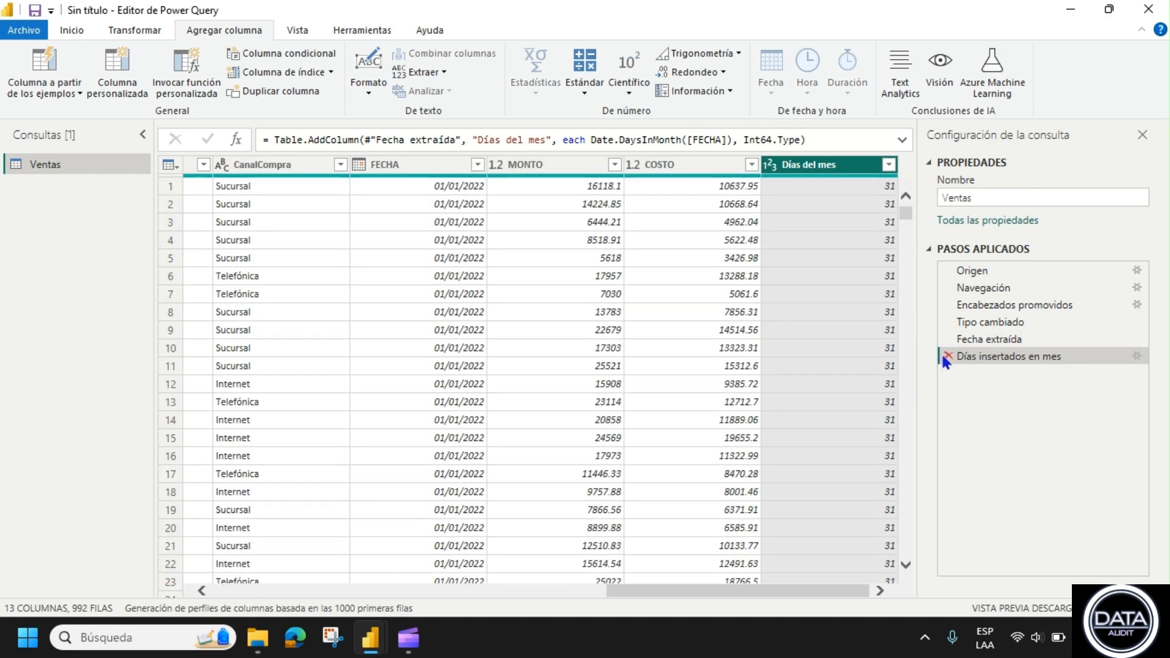
click(949, 356)
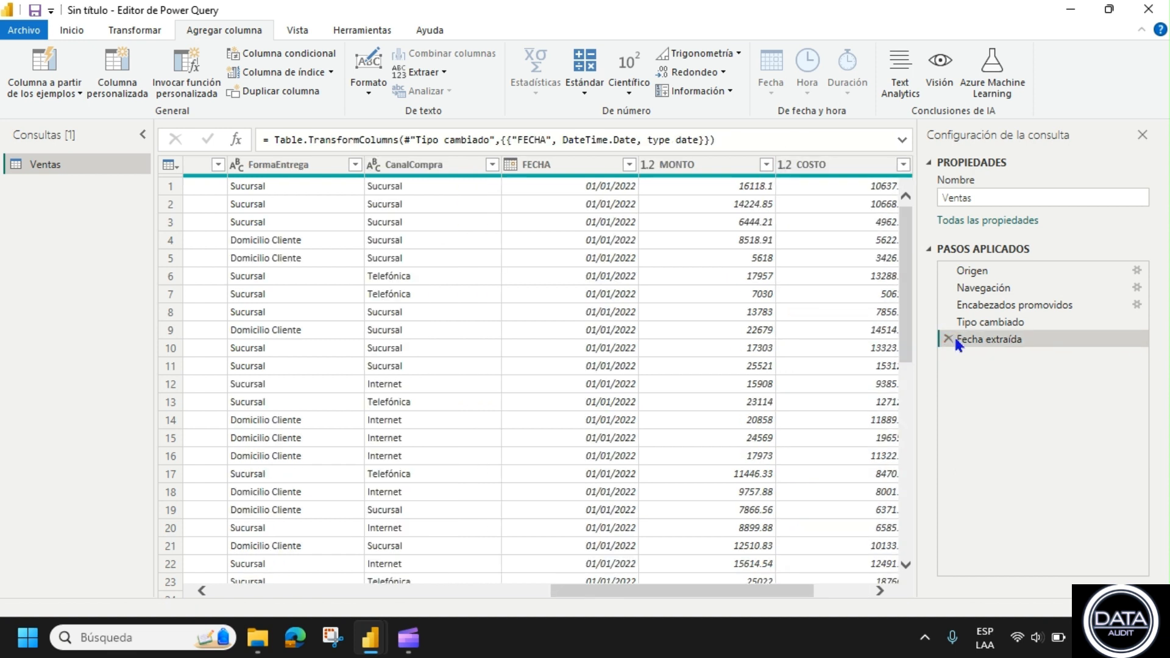
Try adding a Nombre del mes column based on FECHA, and delete the inserted step.
click(623, 186)
click(771, 71)
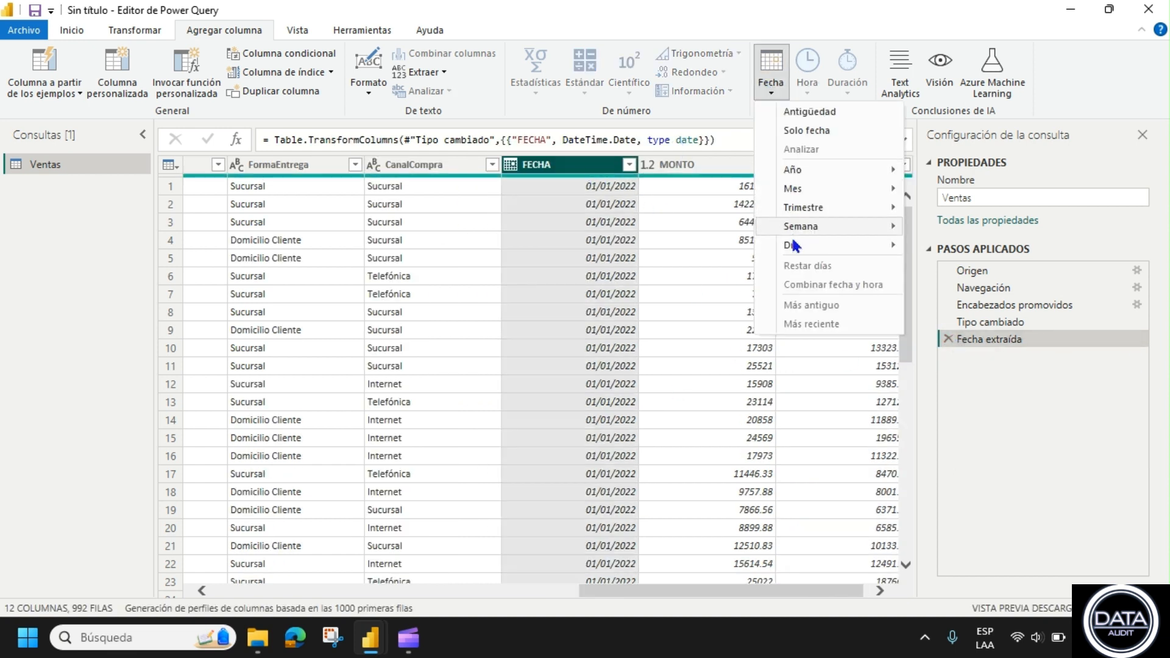
mouse_move(809, 188)
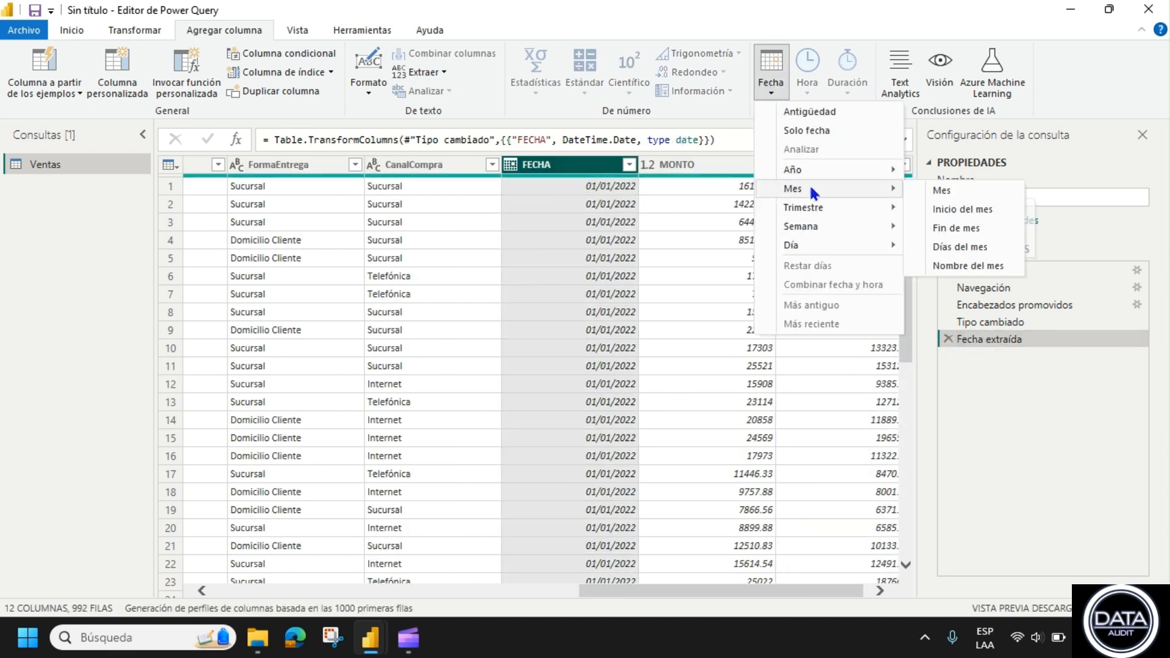
click(955, 267)
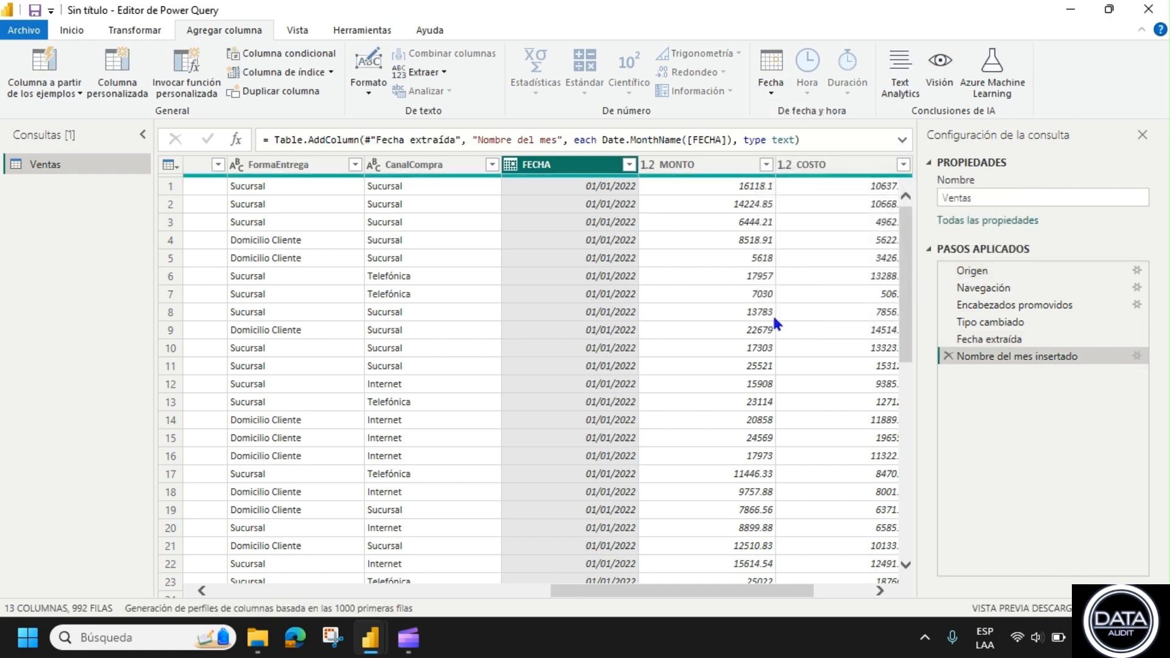
drag(684, 588, 739, 590)
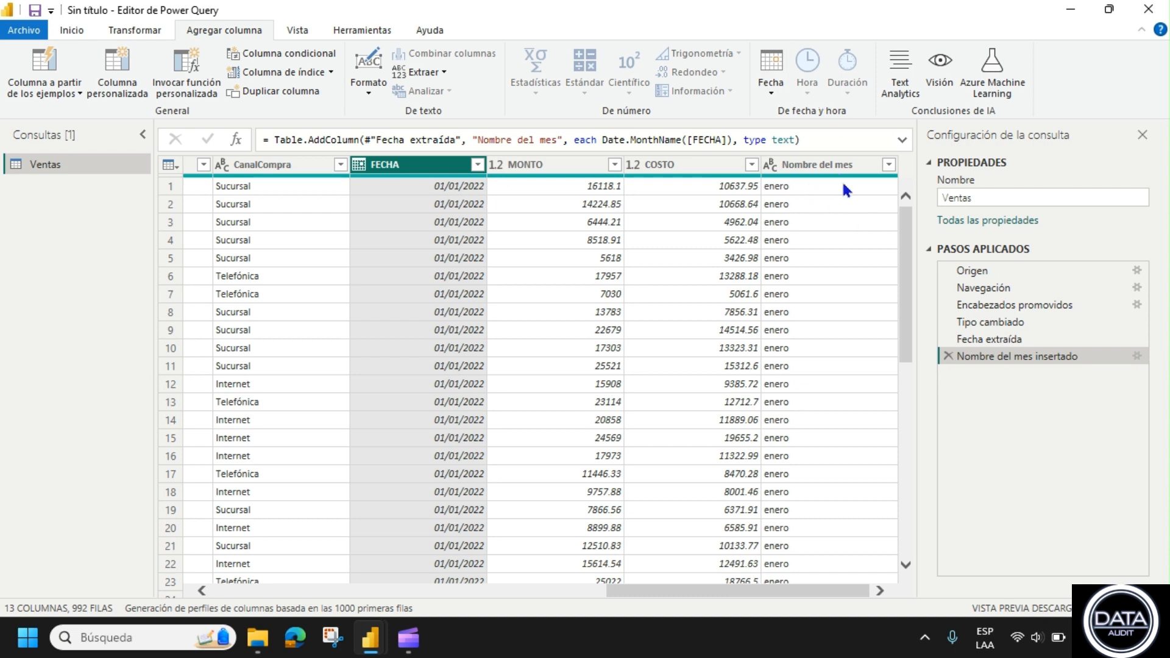
click(948, 357)
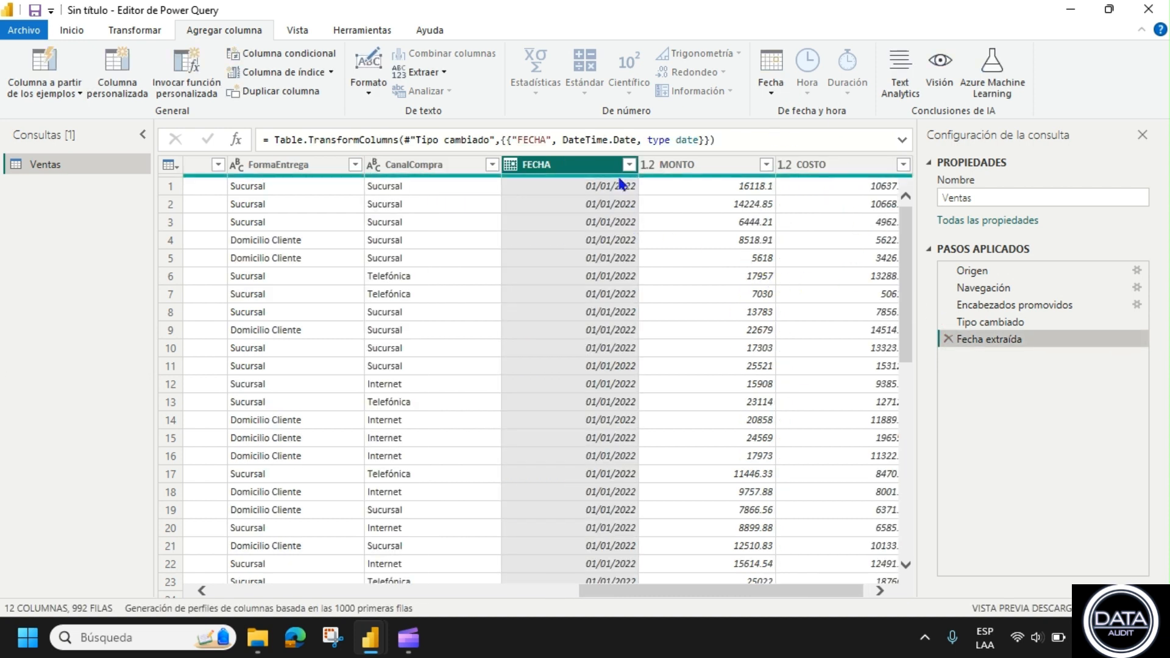
Try adding a Nombre del día column based on the FECHA column.
click(768, 91)
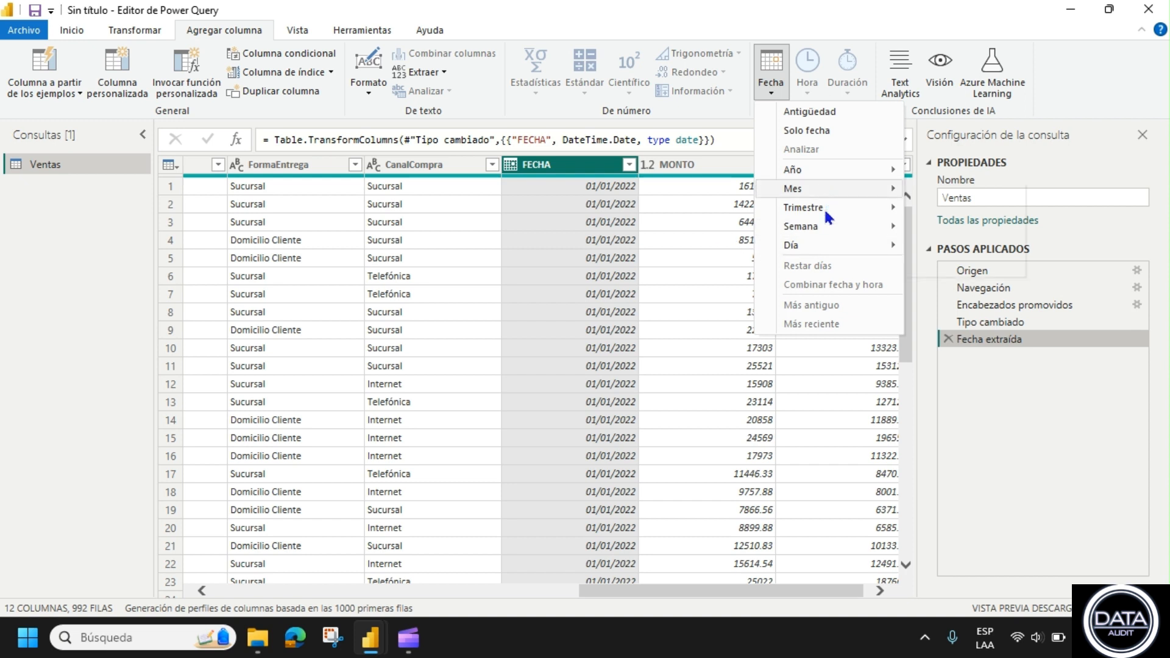
mouse_move(826, 208)
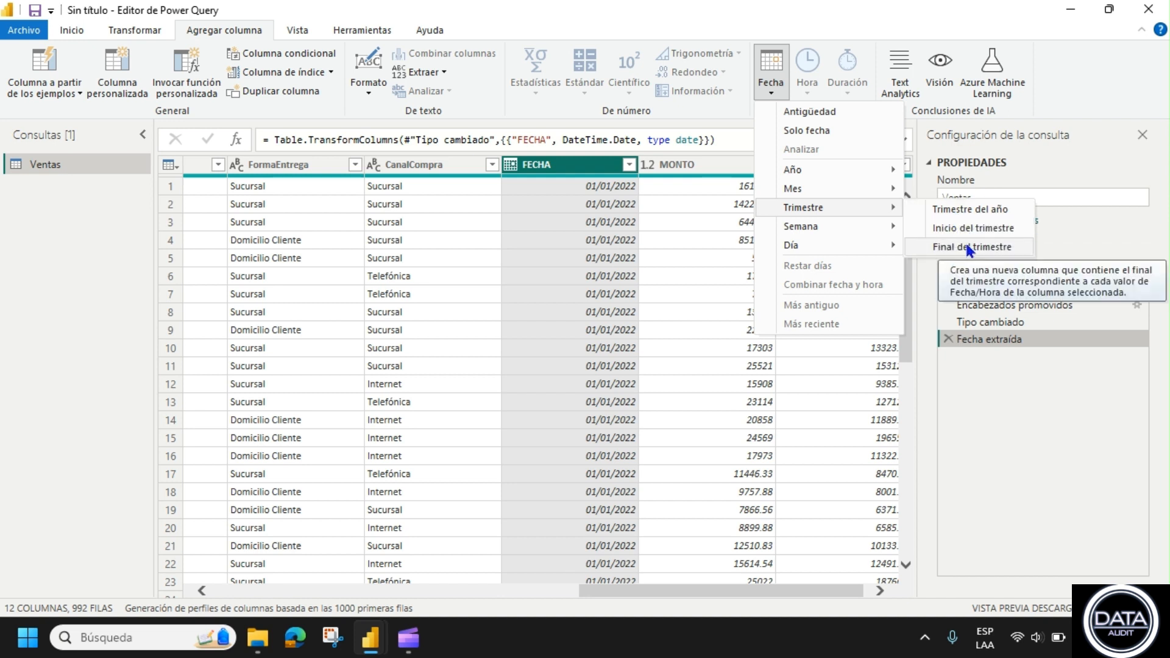
mouse_move(855, 224)
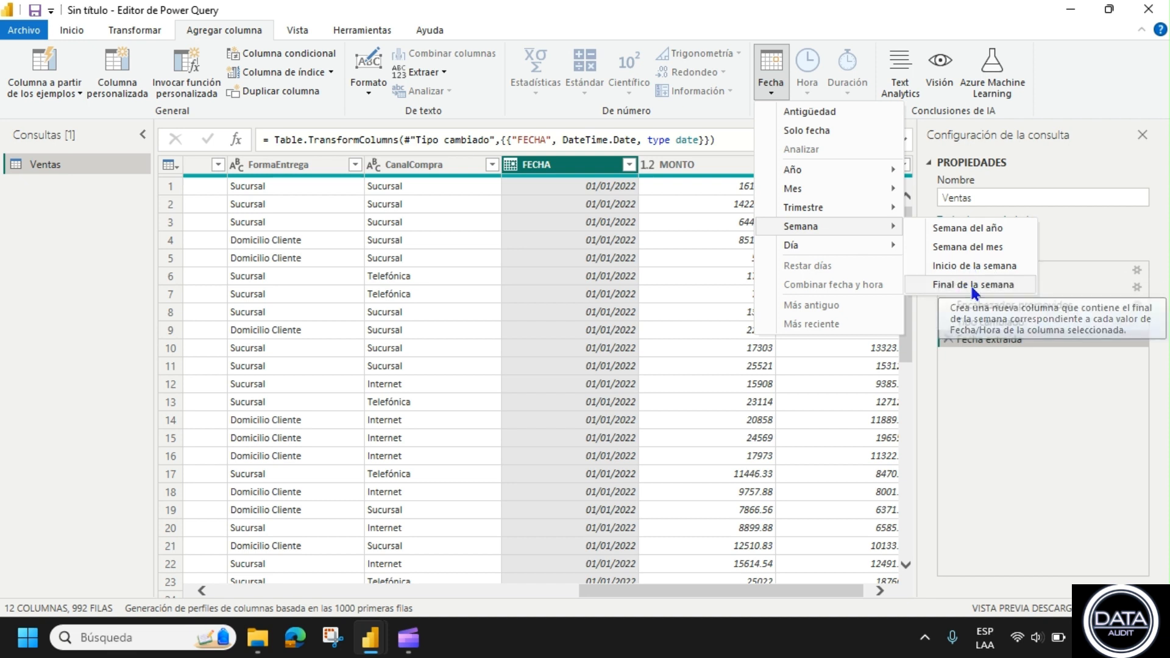
mouse_move(857, 243)
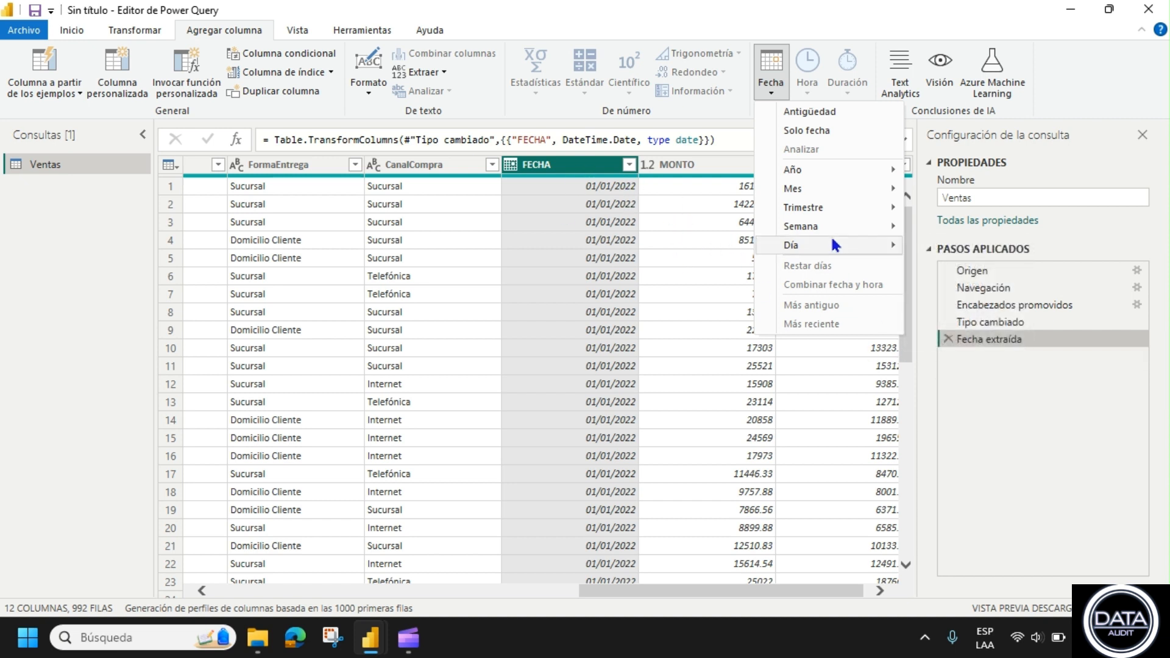
mouse_move(821, 243)
click(966, 342)
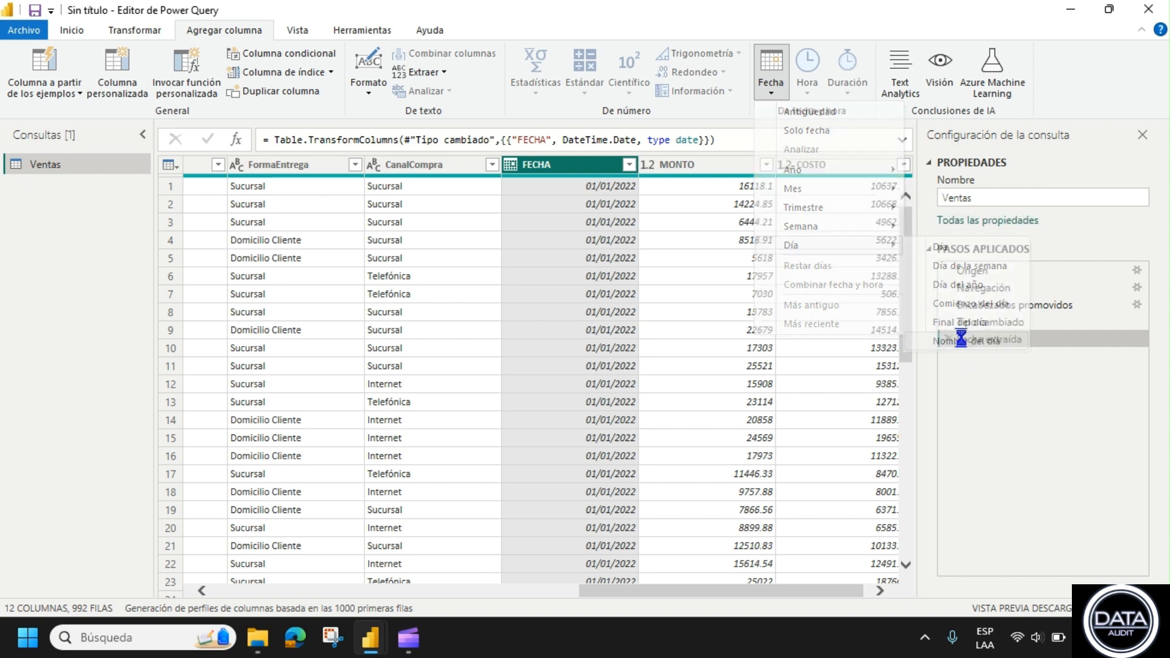
drag(751, 591, 870, 466)
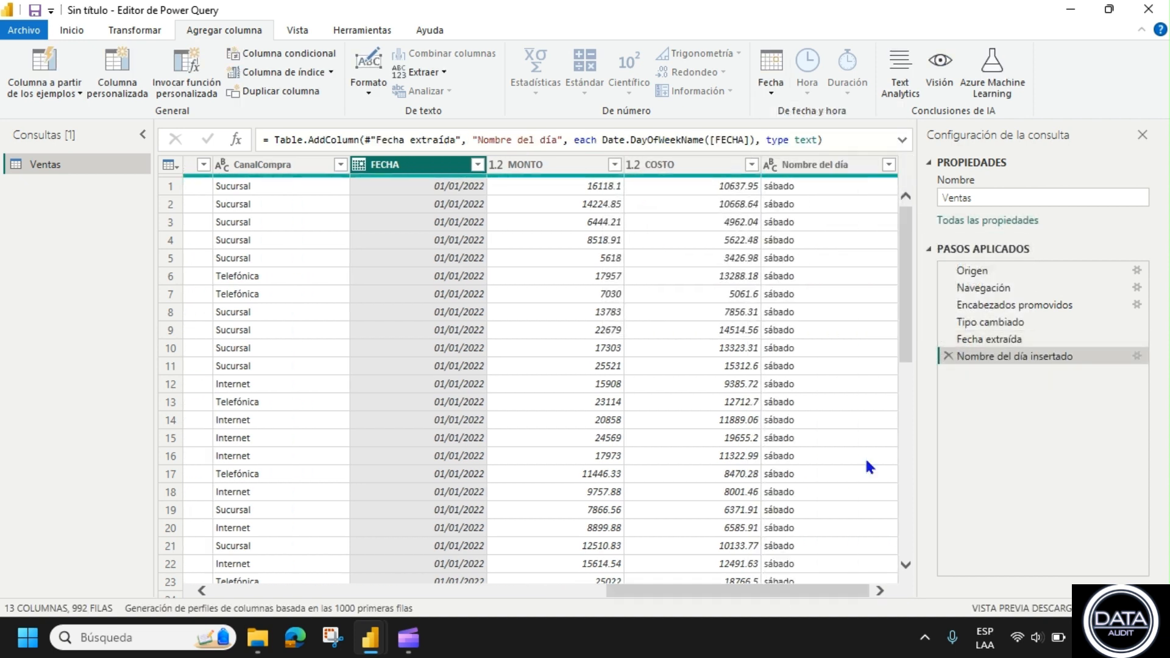
Try adding a Día column with the day number extracted from FECHA.
right_click(422, 166)
click(407, 174)
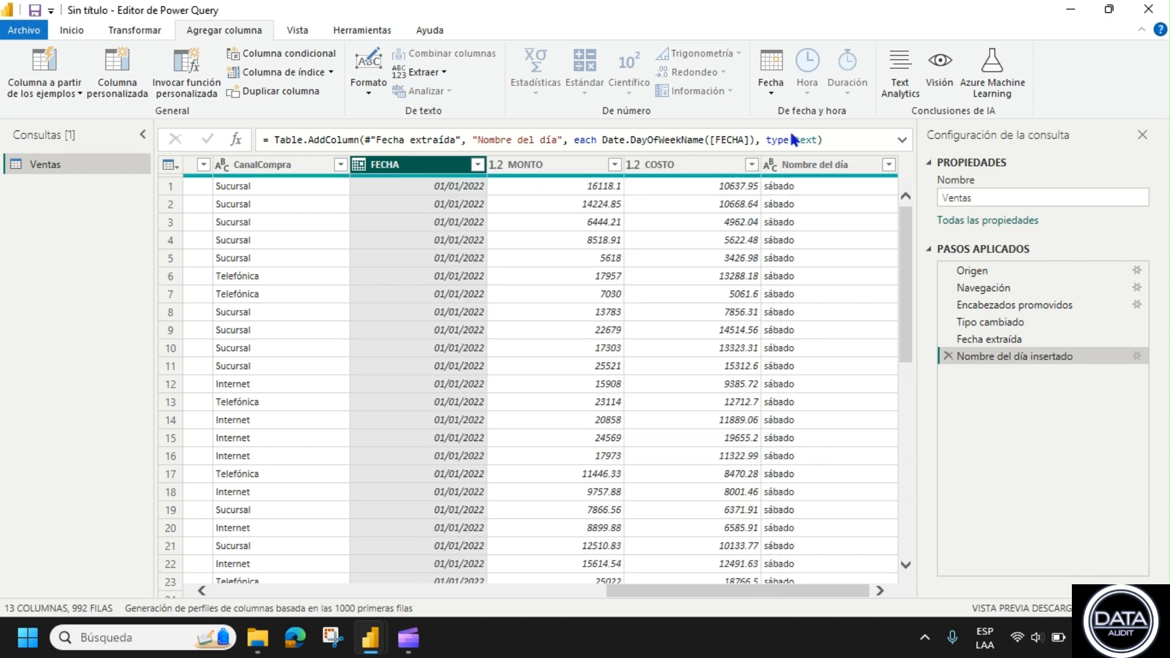
click(771, 73)
mouse_move(855, 247)
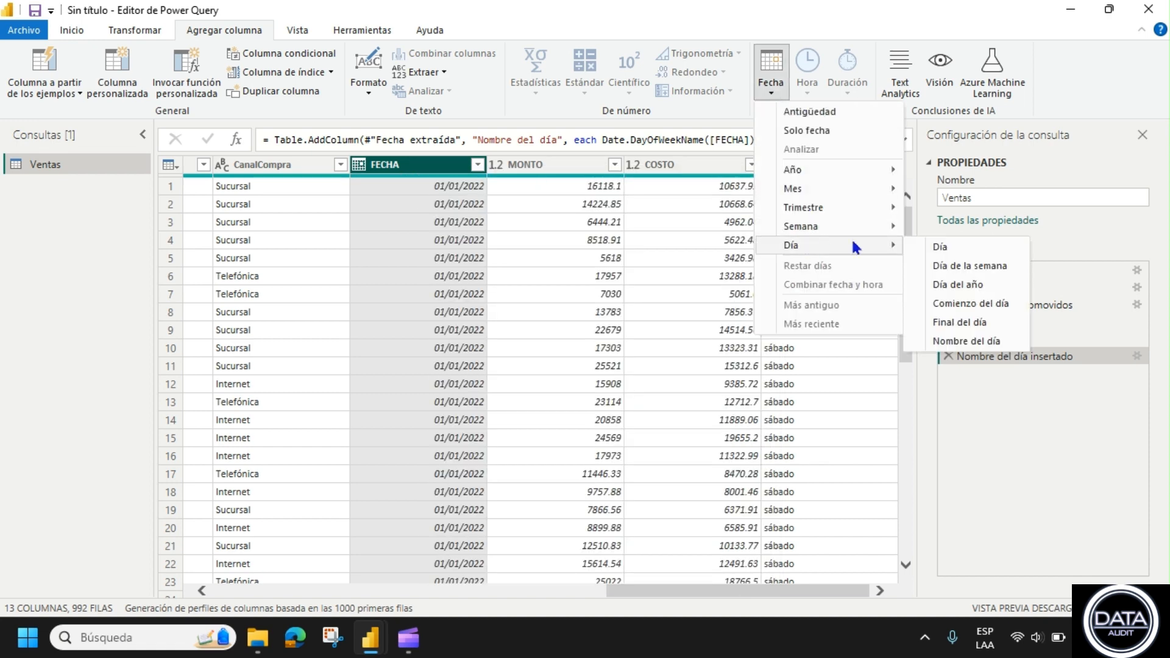
click(952, 242)
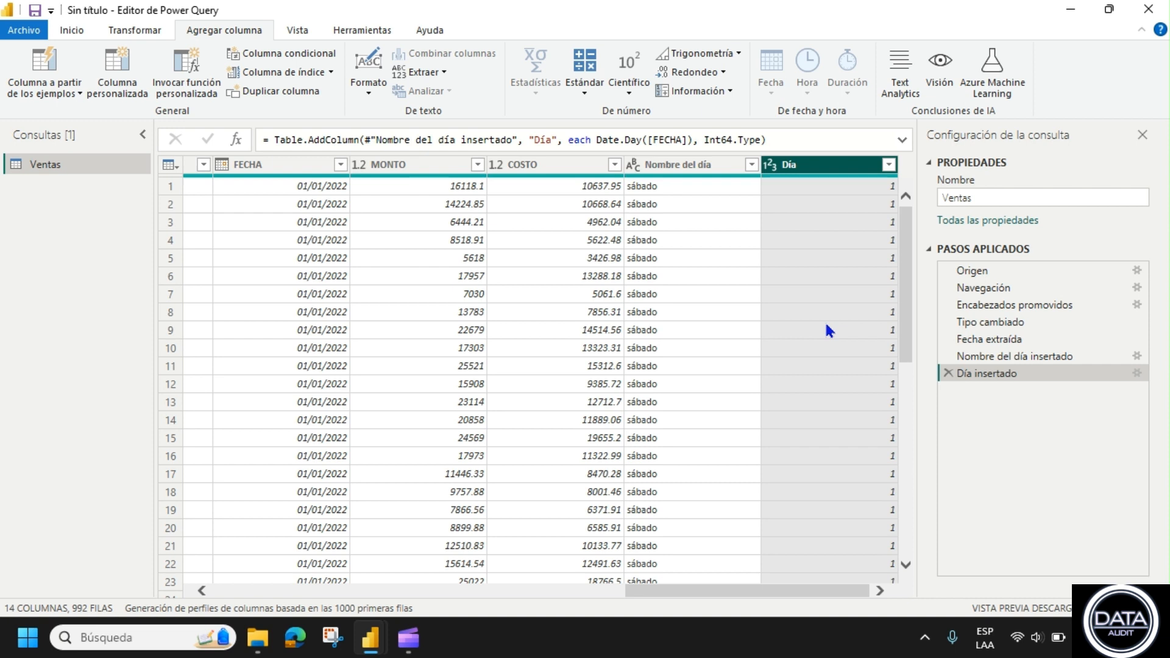
Try adding a Día de la semana column based on FECHA and check its rows against the dates.
click(325, 205)
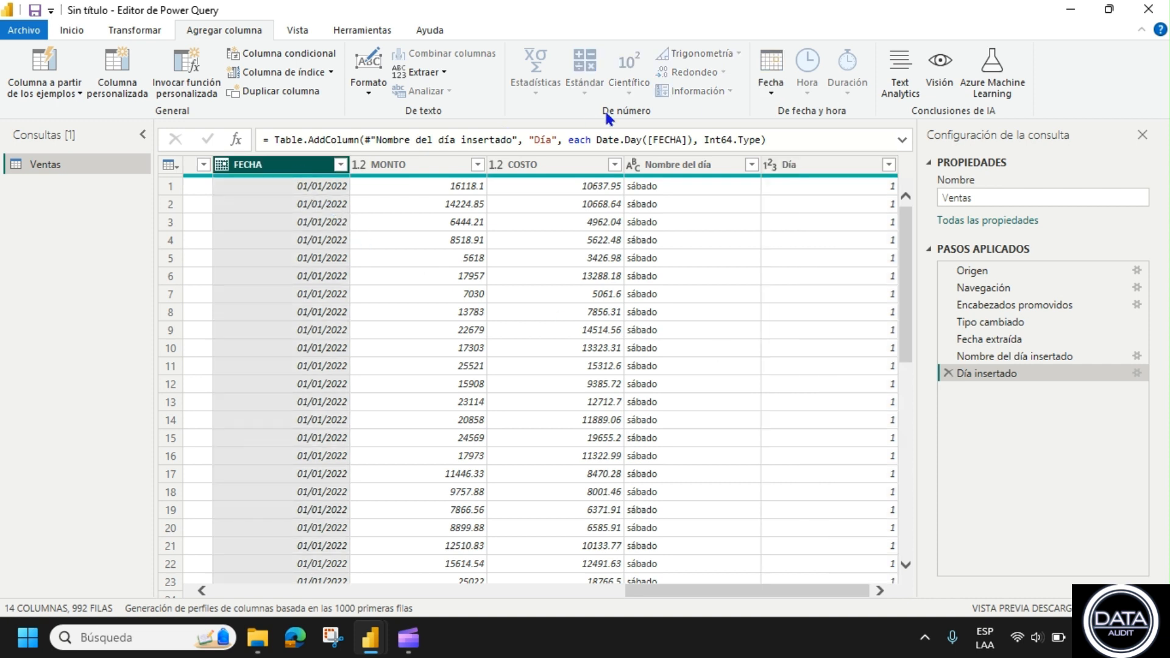
click(771, 86)
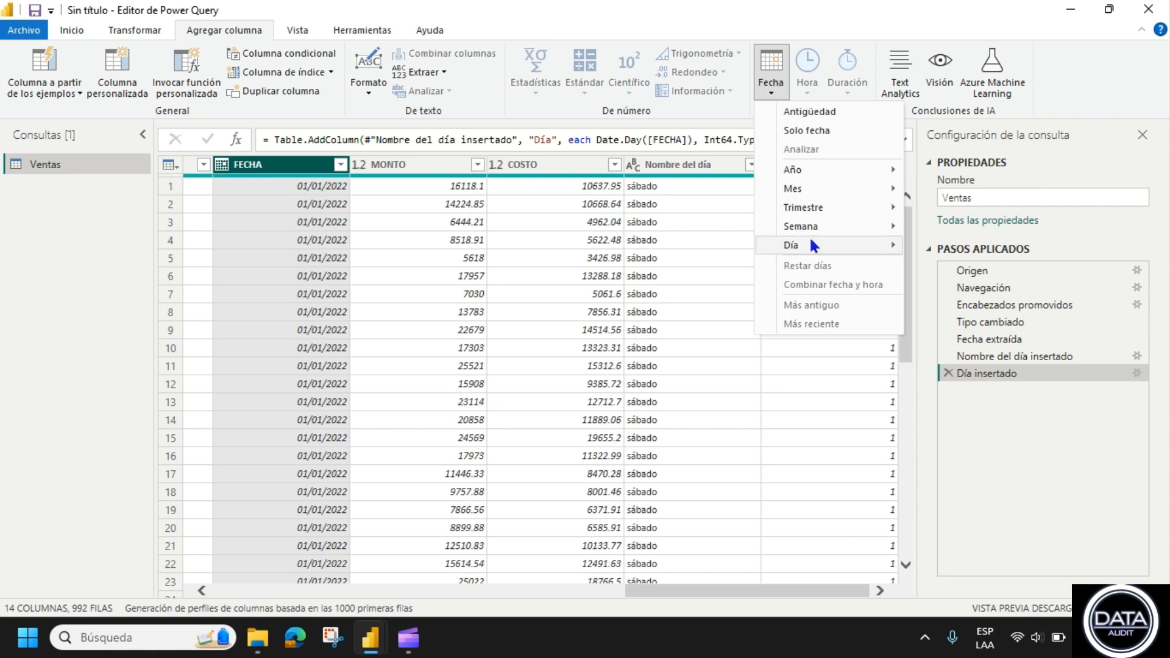
mouse_move(818, 244)
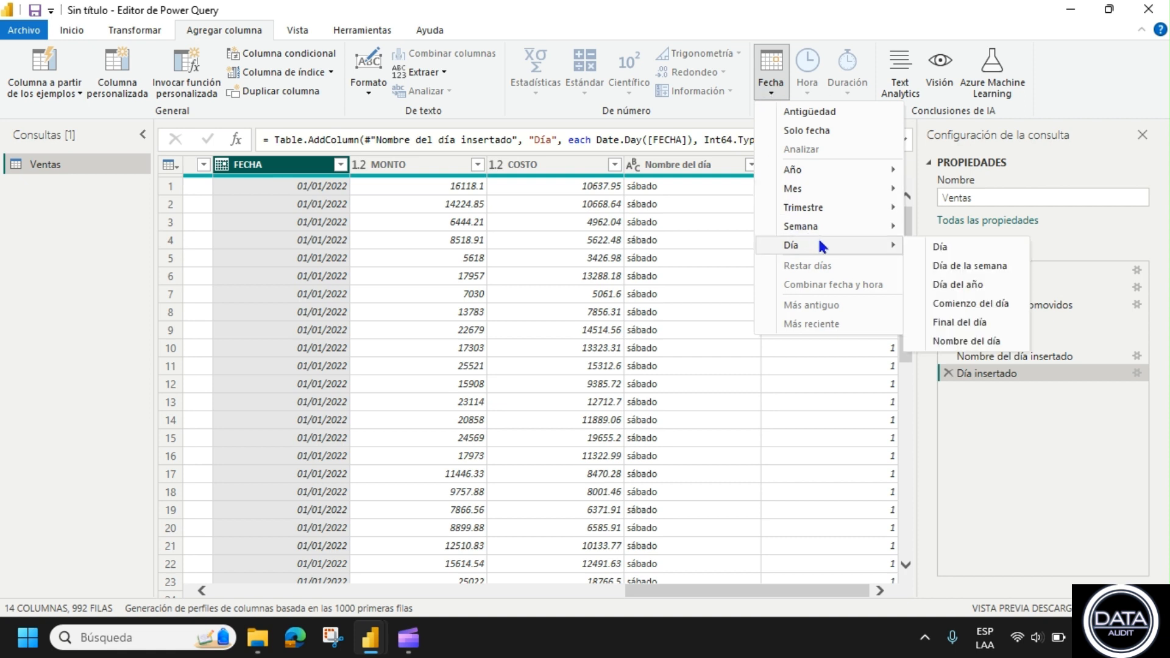
click(981, 264)
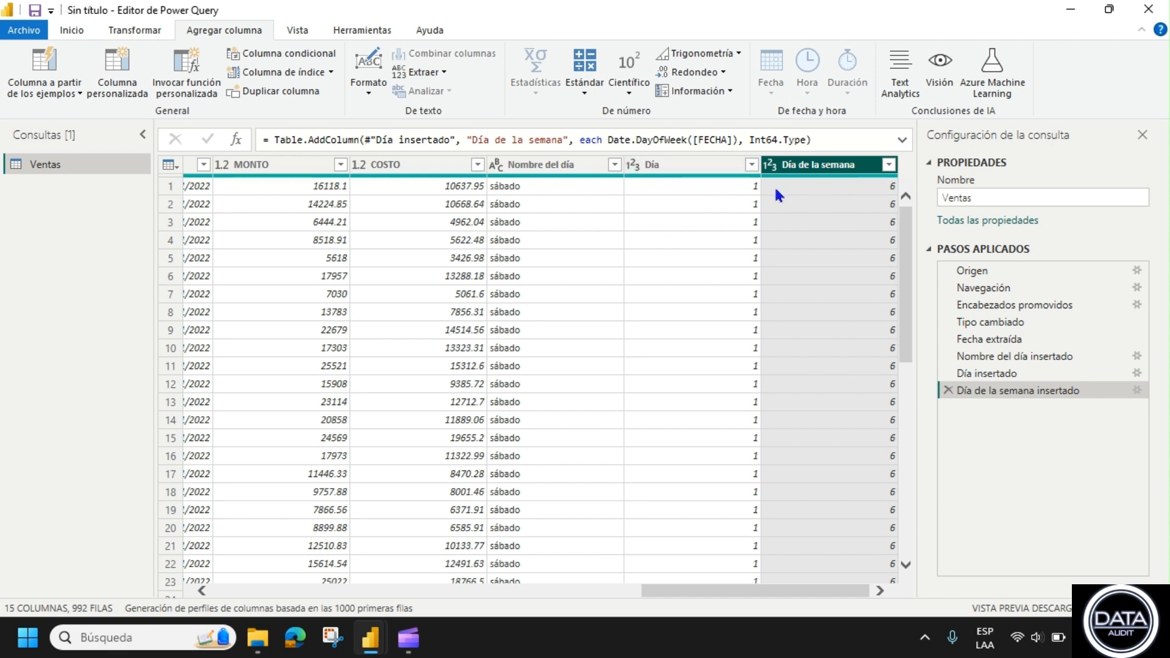
scroll(645, 292, down, 13)
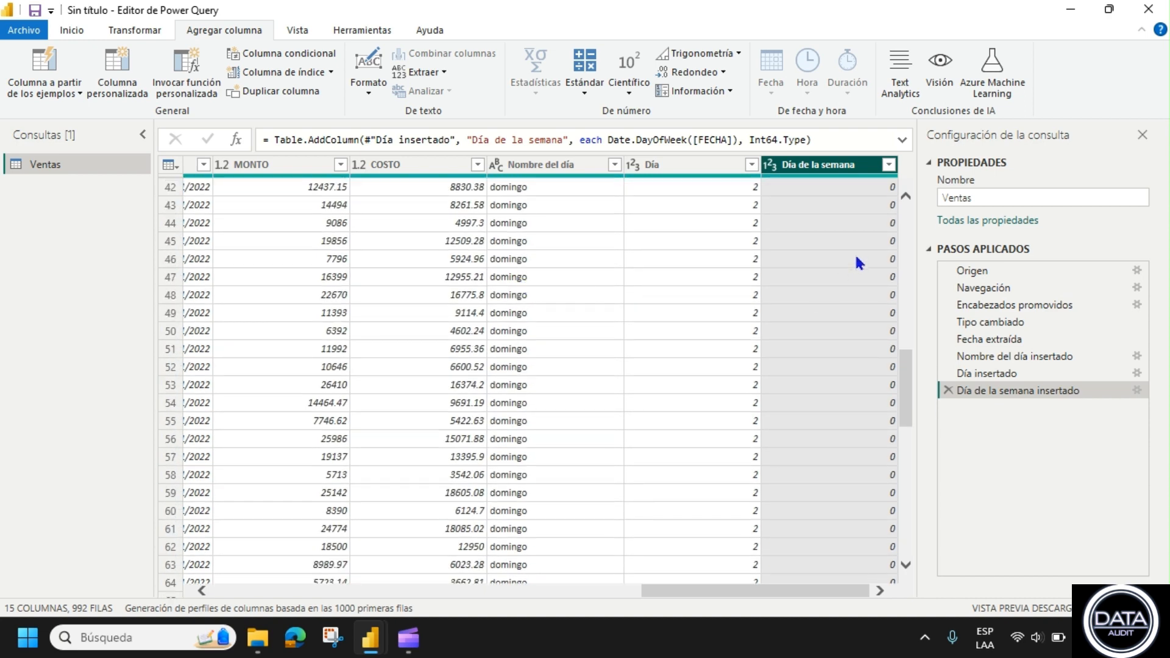
click(779, 583)
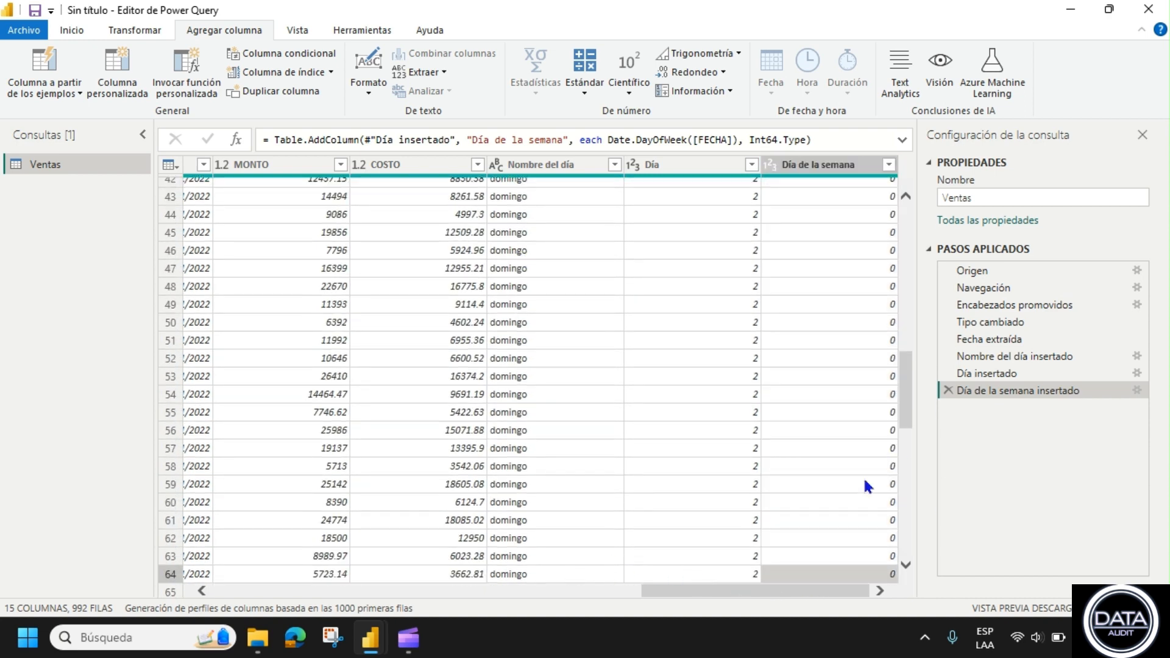
drag(809, 591, 672, 592)
Delete the inserted steps for Día de la semana, Día and Nombre del día.
click(947, 390)
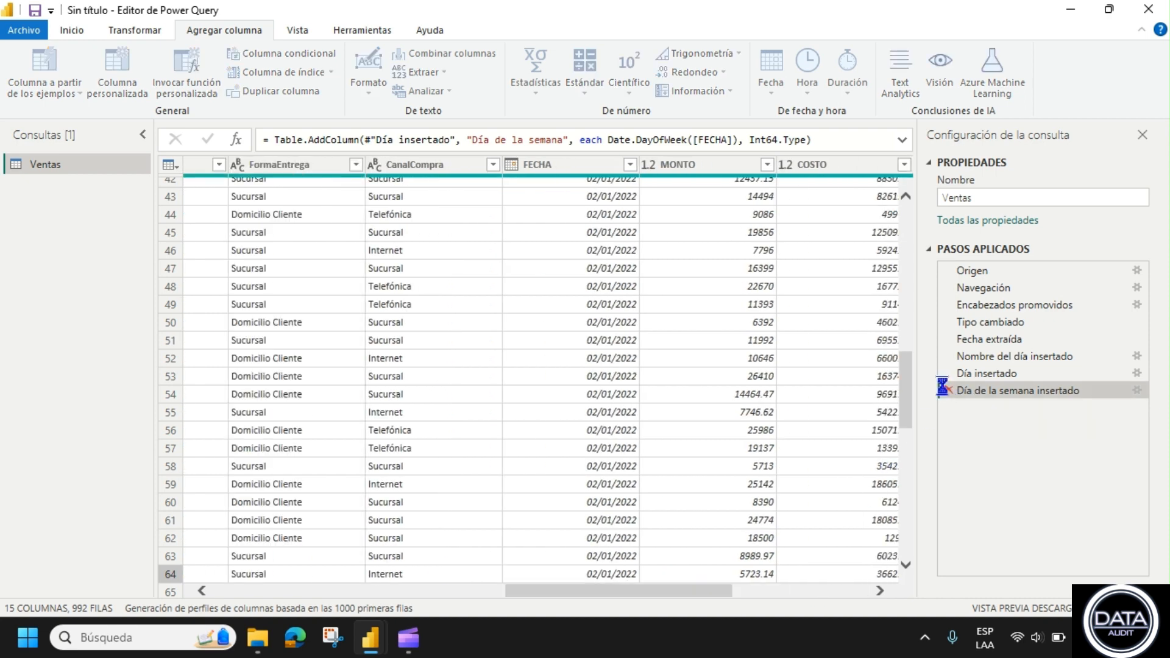
click(948, 373)
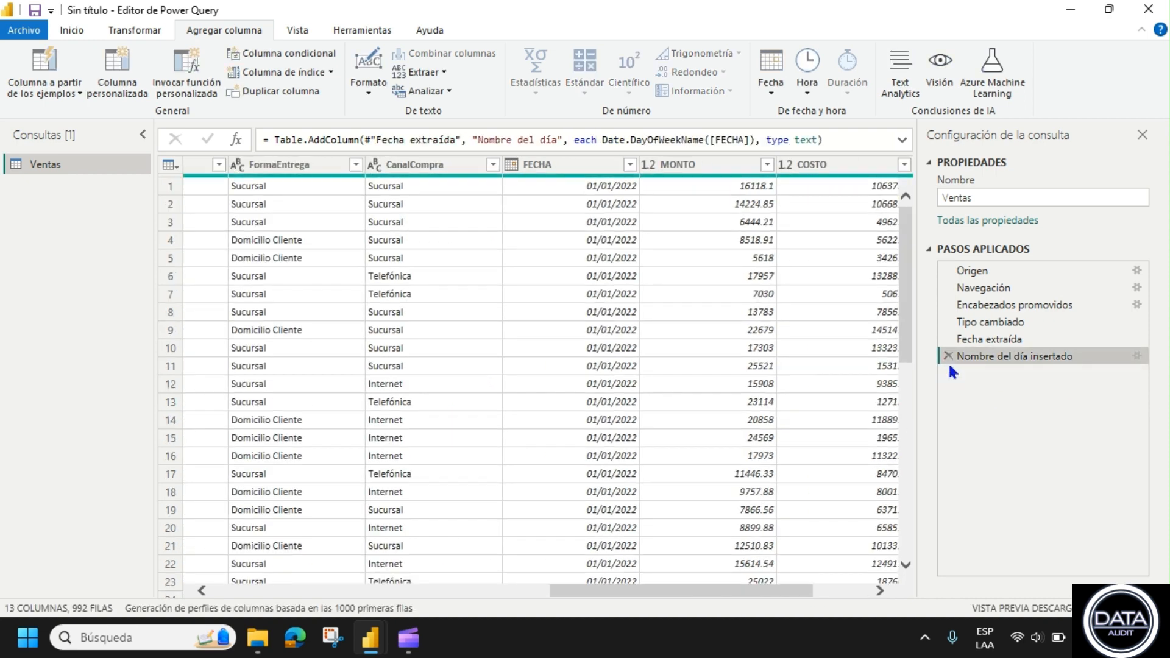
click(948, 356)
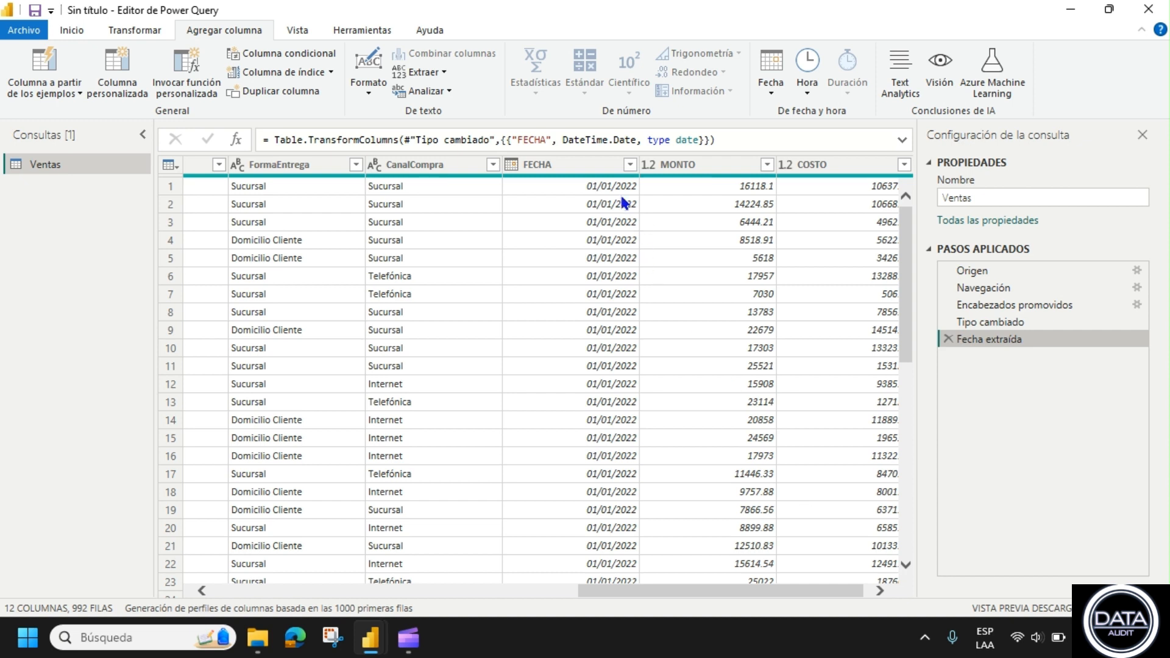
Add a Final del año column based on the FECHA column.
click(589, 165)
click(767, 83)
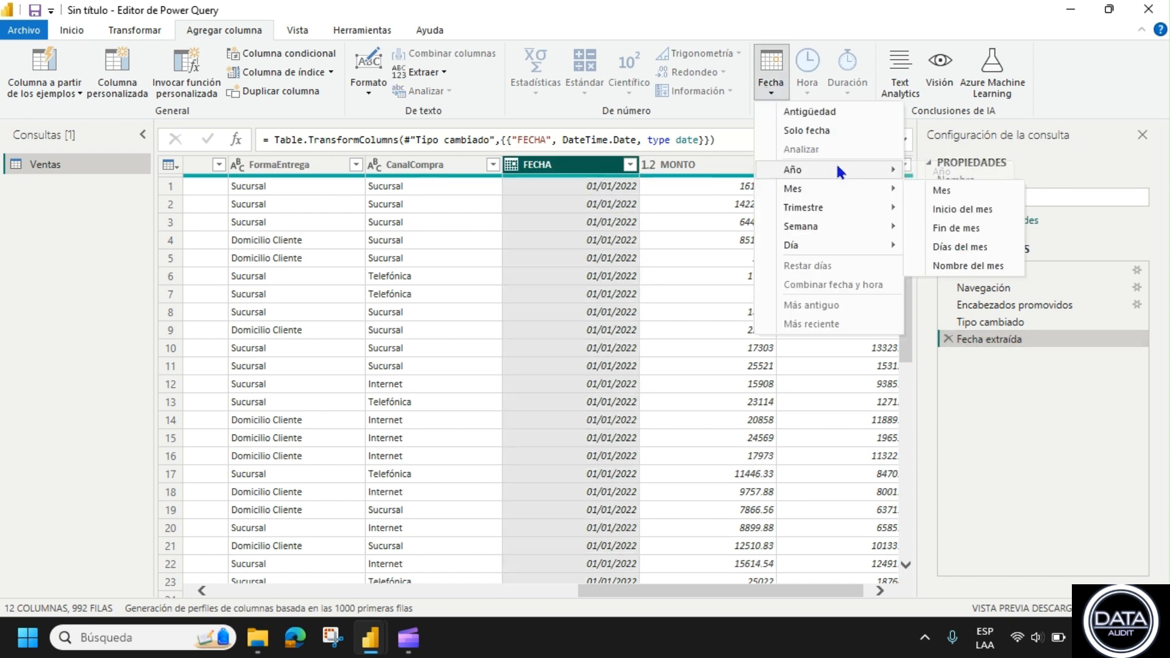
mouse_move(854, 175)
click(958, 208)
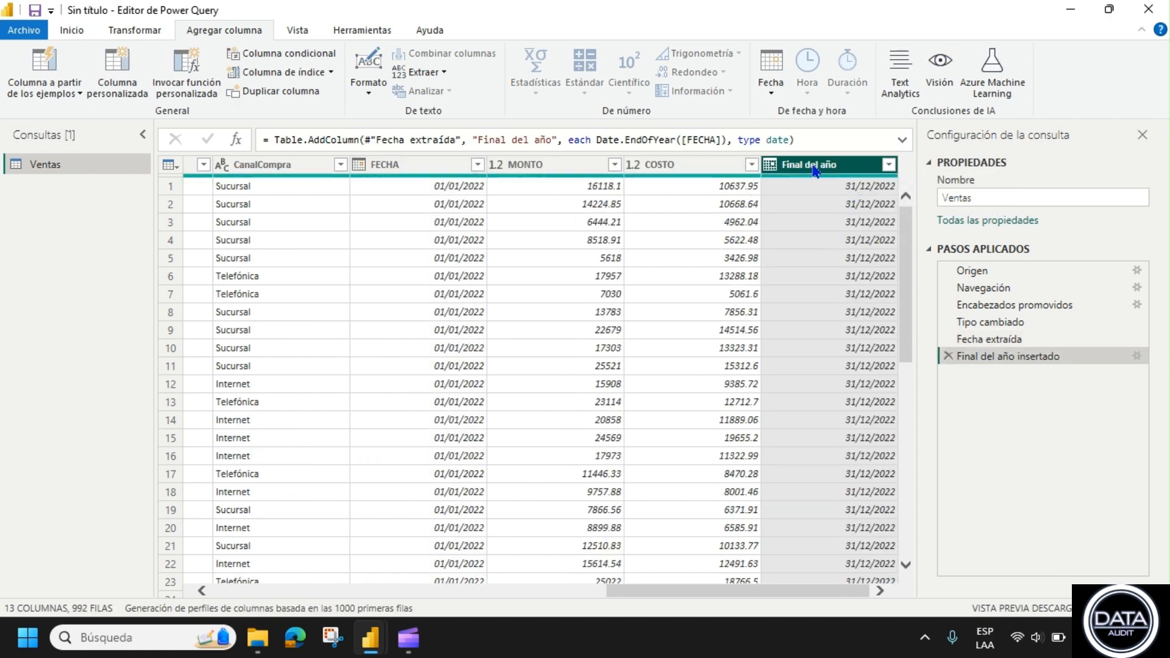
Add a column of days between the dates by subtracting FECHA from Final del año with Restar días.
ctrl+click(427, 169)
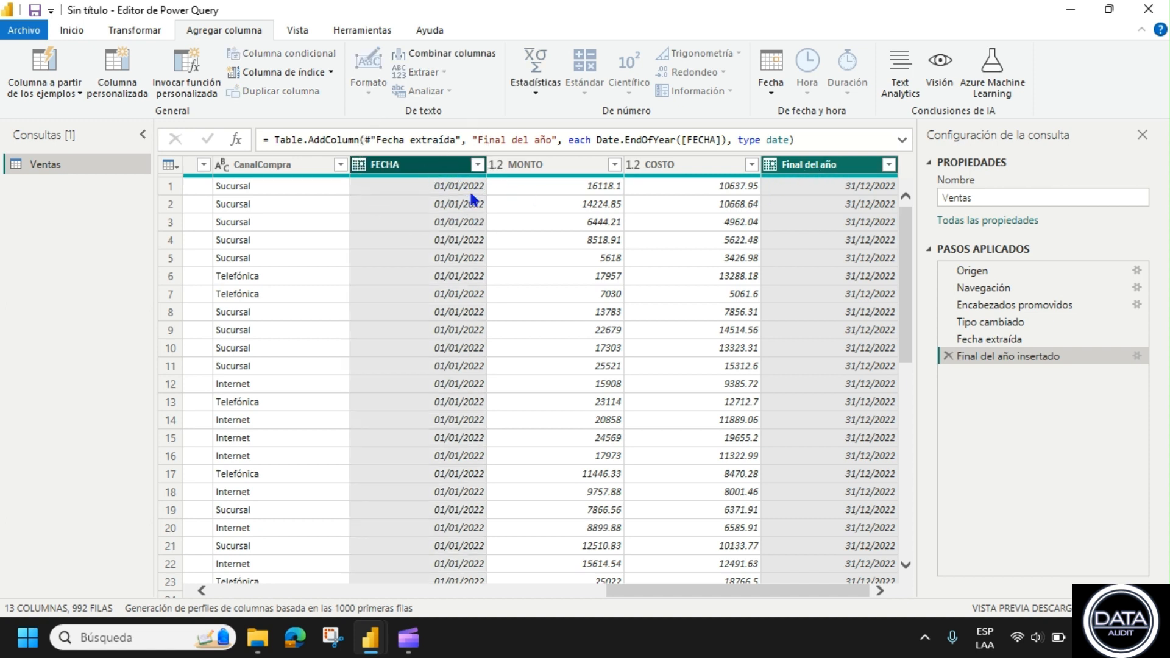
click(773, 92)
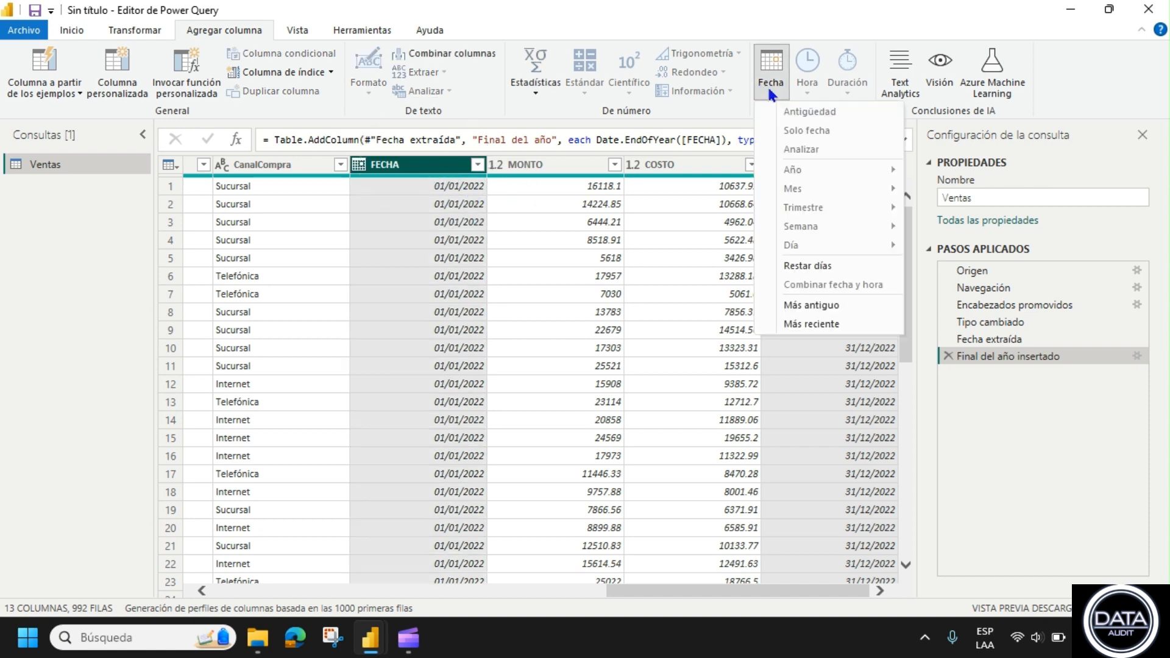
click(816, 266)
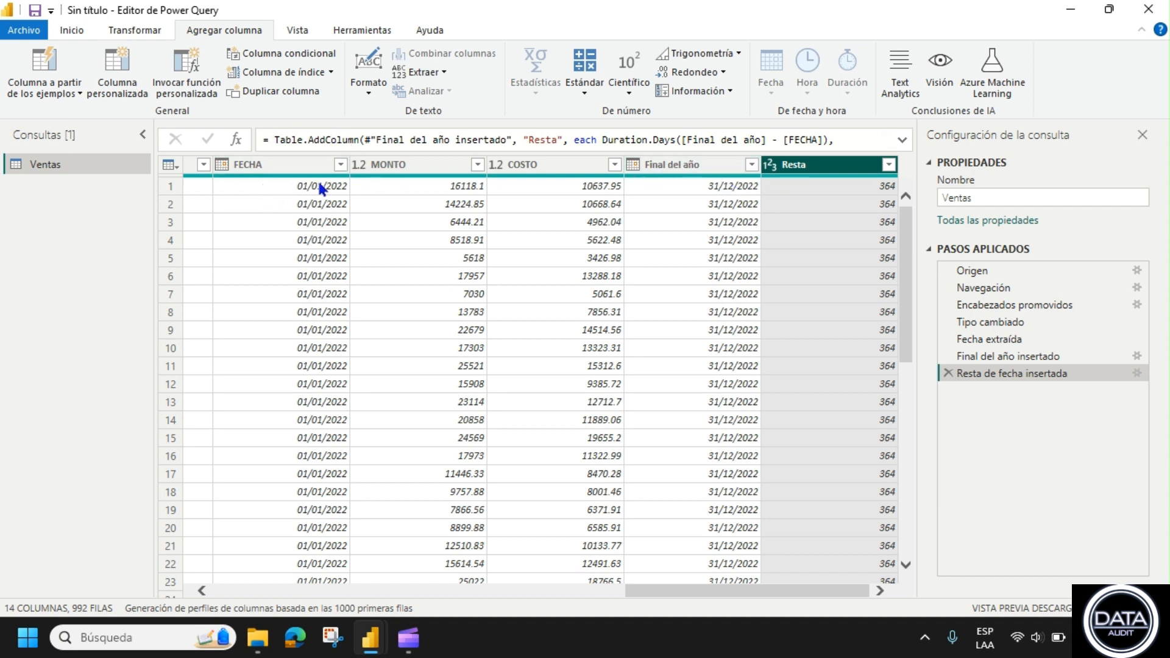
Add a second Restar días column with the order reversed, subtracting Final del año from FECHA, and compare the results.
click(280, 166)
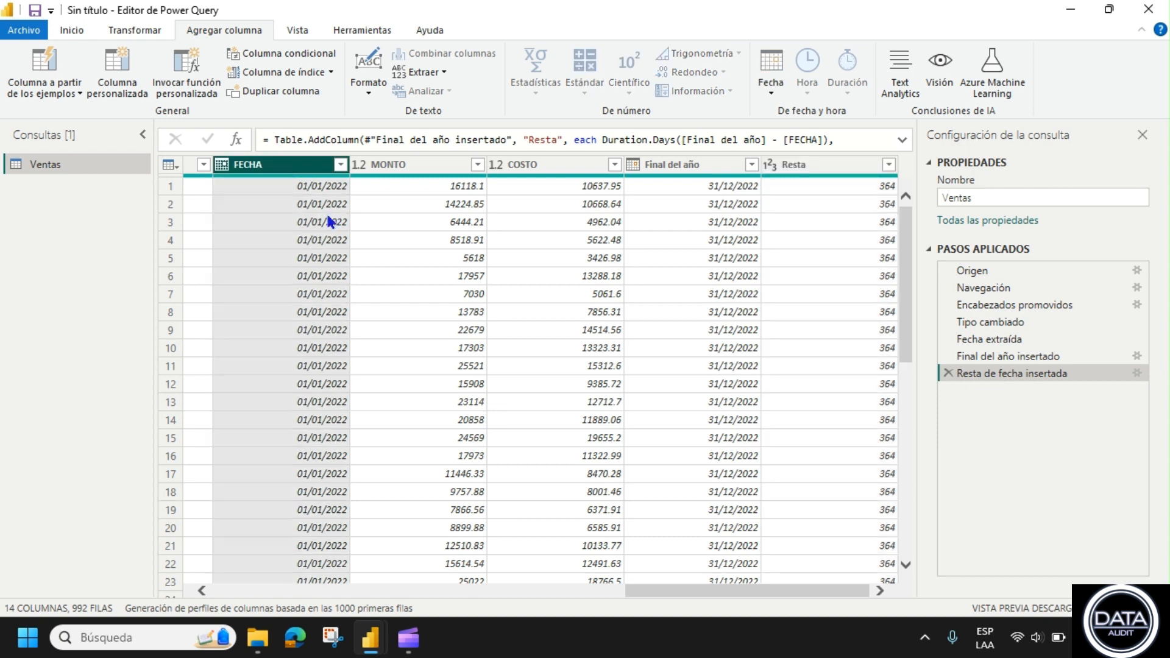
ctrl+click(671, 170)
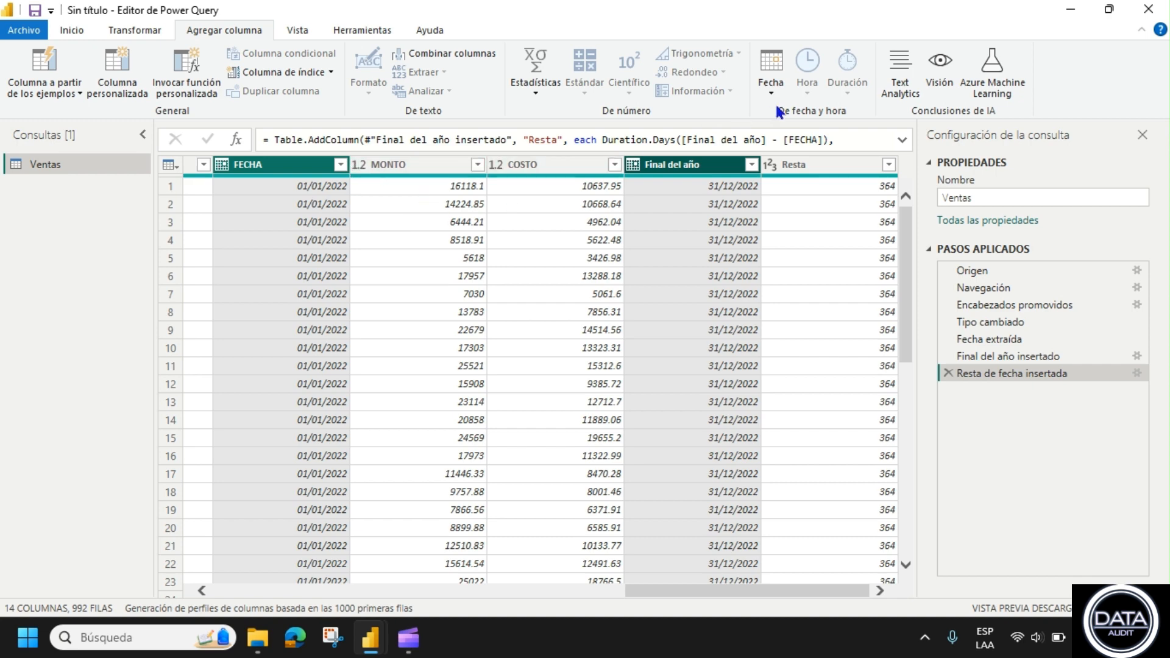
click(772, 85)
click(821, 266)
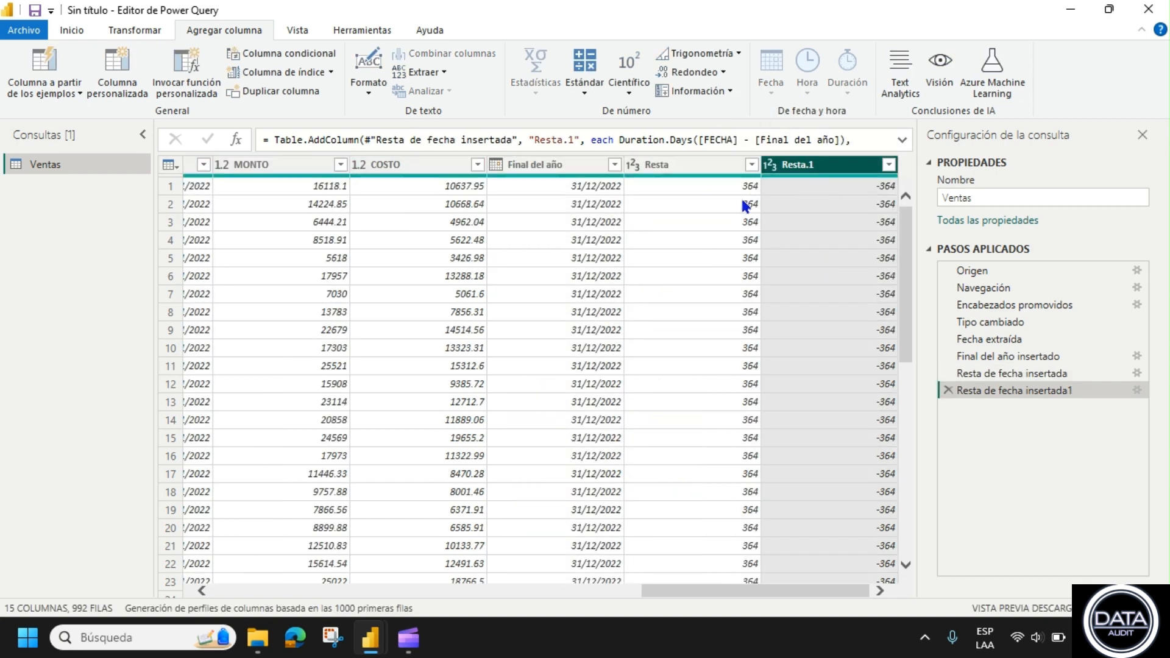
drag(750, 591, 691, 590)
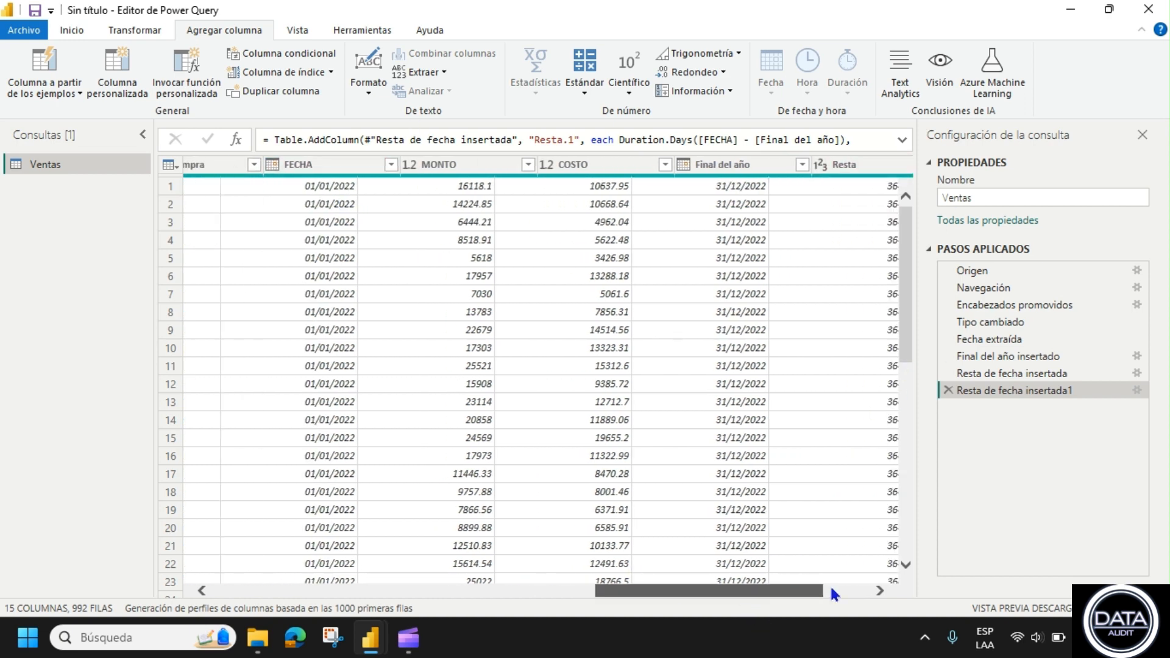
click(829, 590)
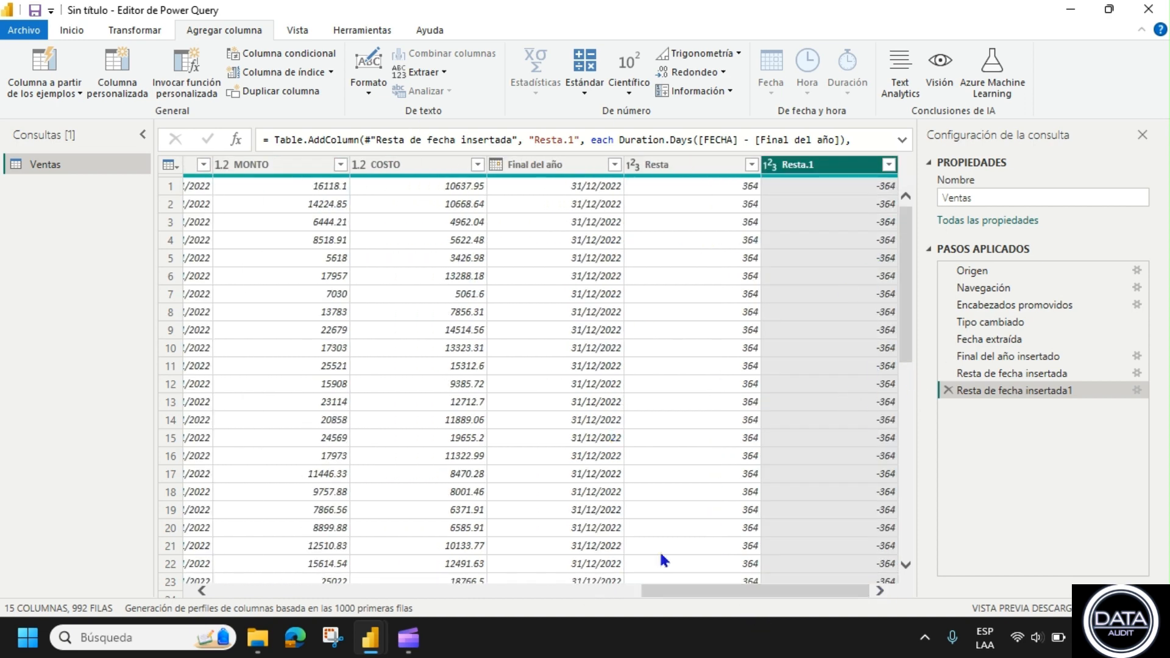
Add a Más antiguo column that returns the earlier date of FECHA and Final del año.
drag(736, 591, 681, 591)
click(342, 166)
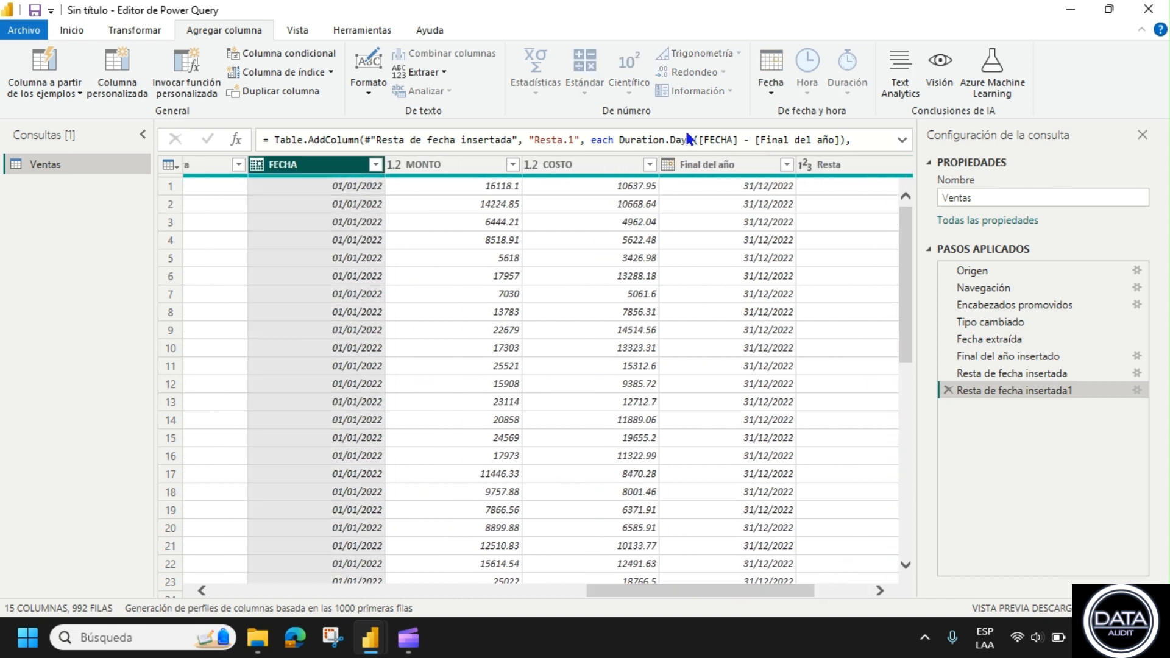
click(770, 92)
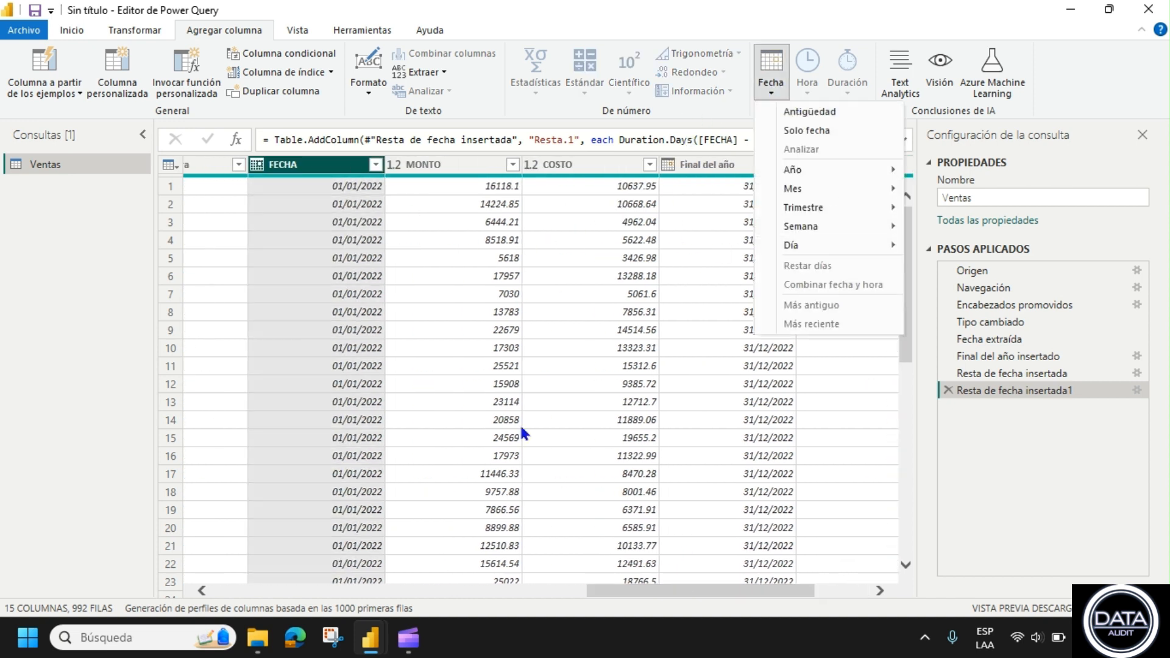
click(677, 591)
ctrl+click(741, 163)
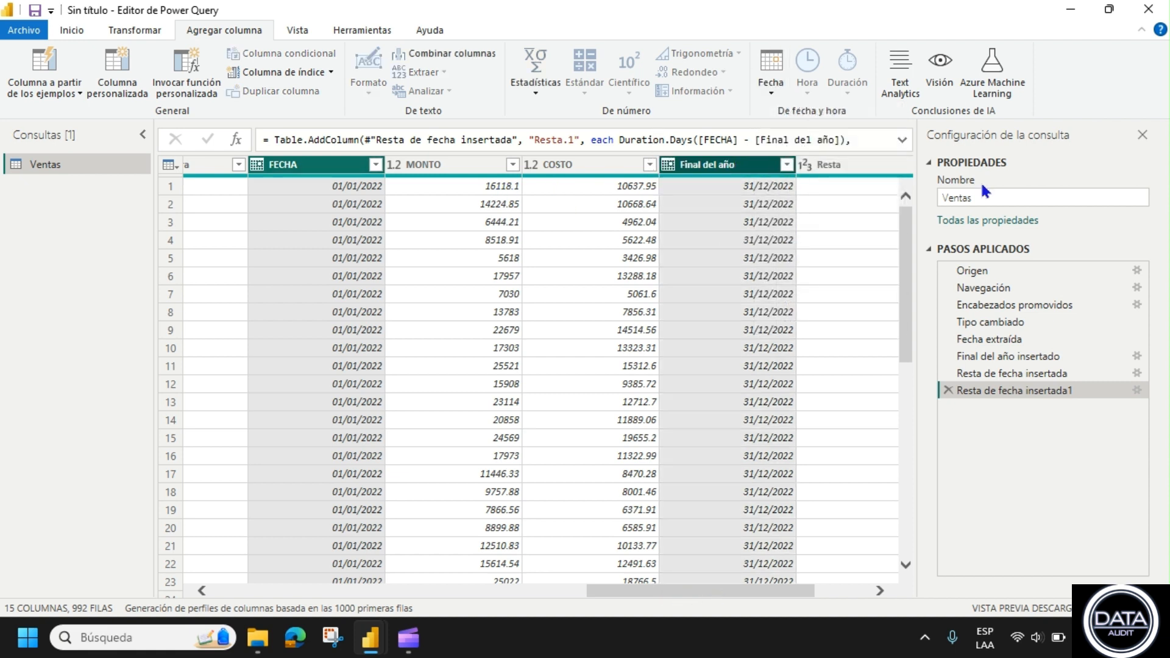
click(771, 86)
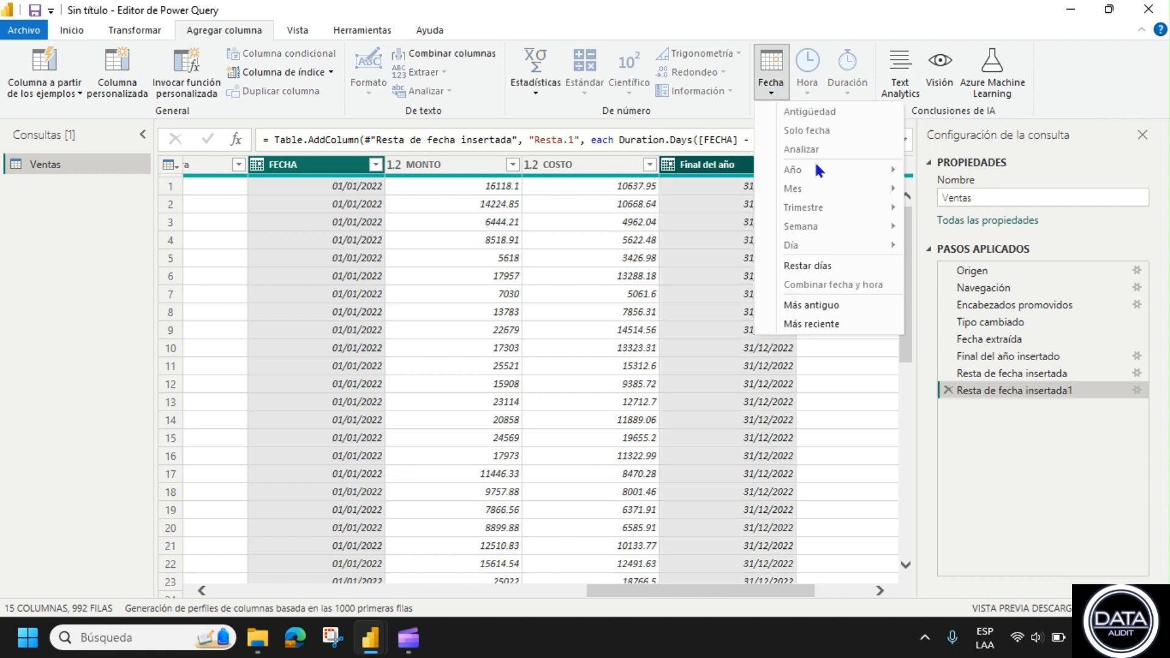
click(813, 306)
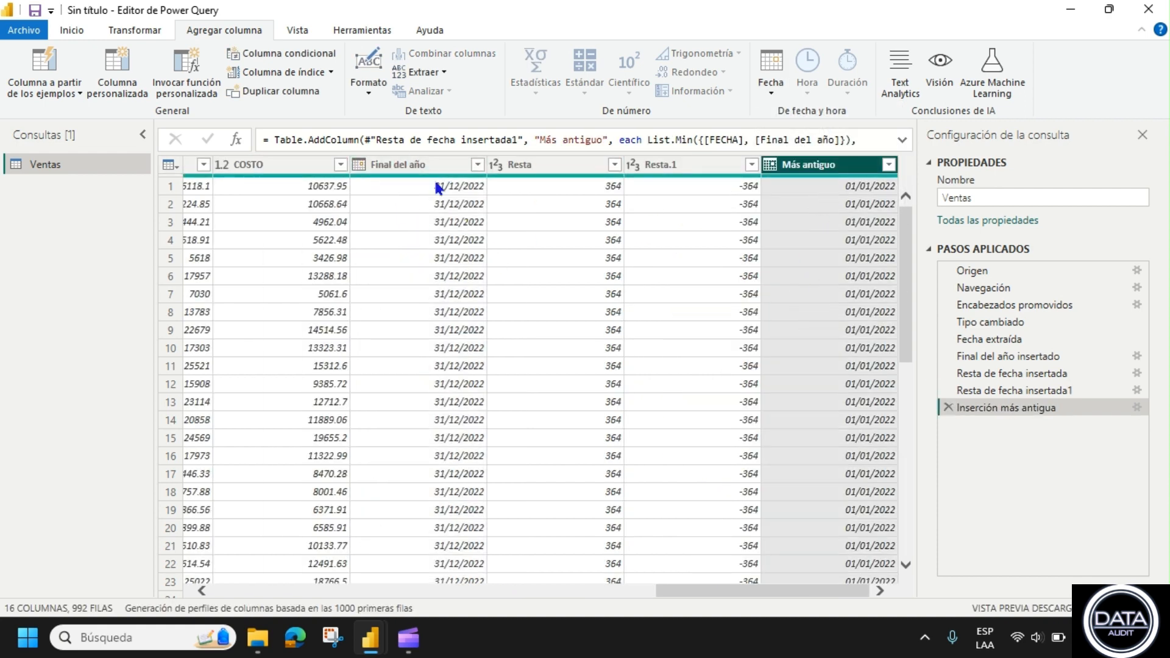
drag(751, 586, 648, 587)
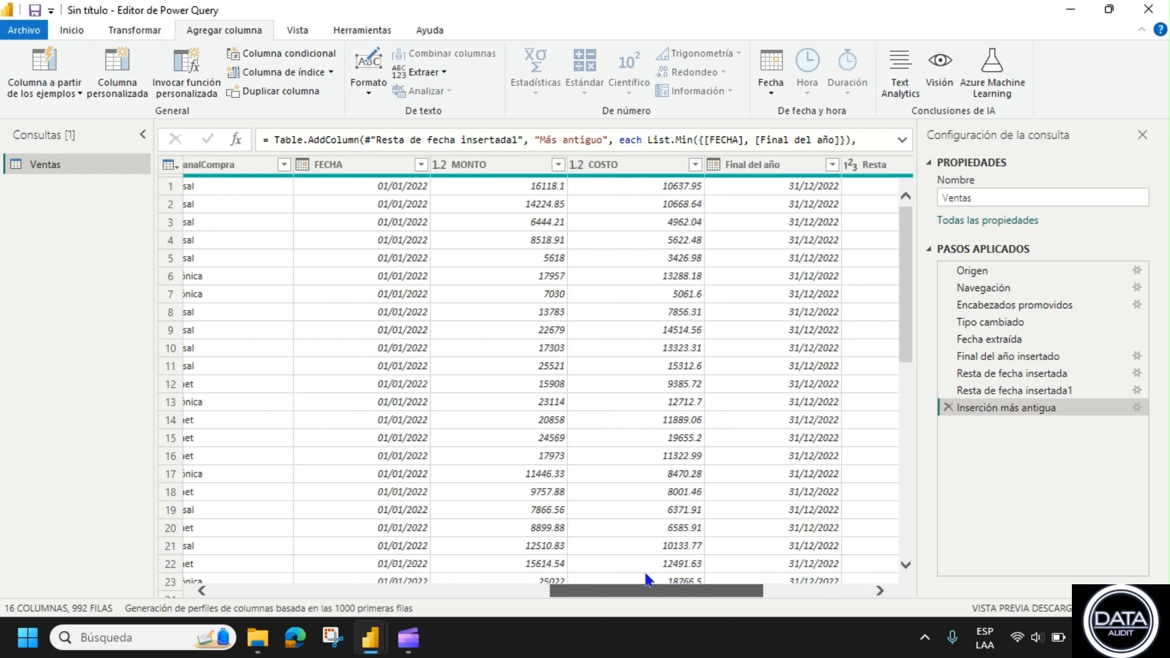
click(771, 86)
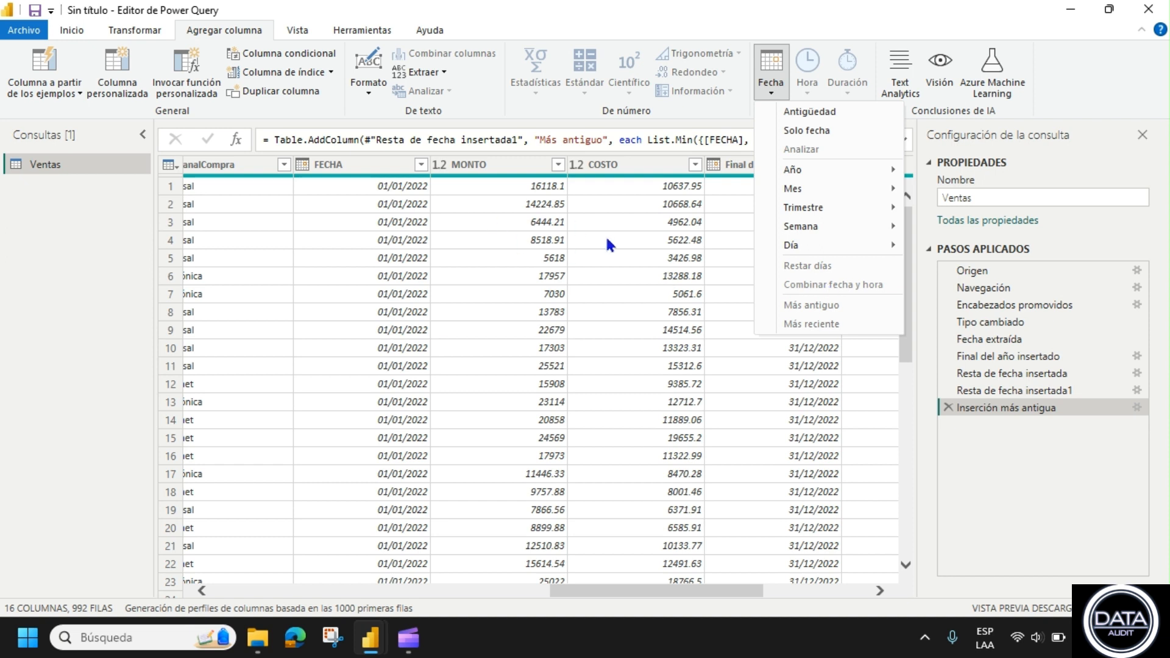
click(771, 86)
drag(671, 590, 584, 590)
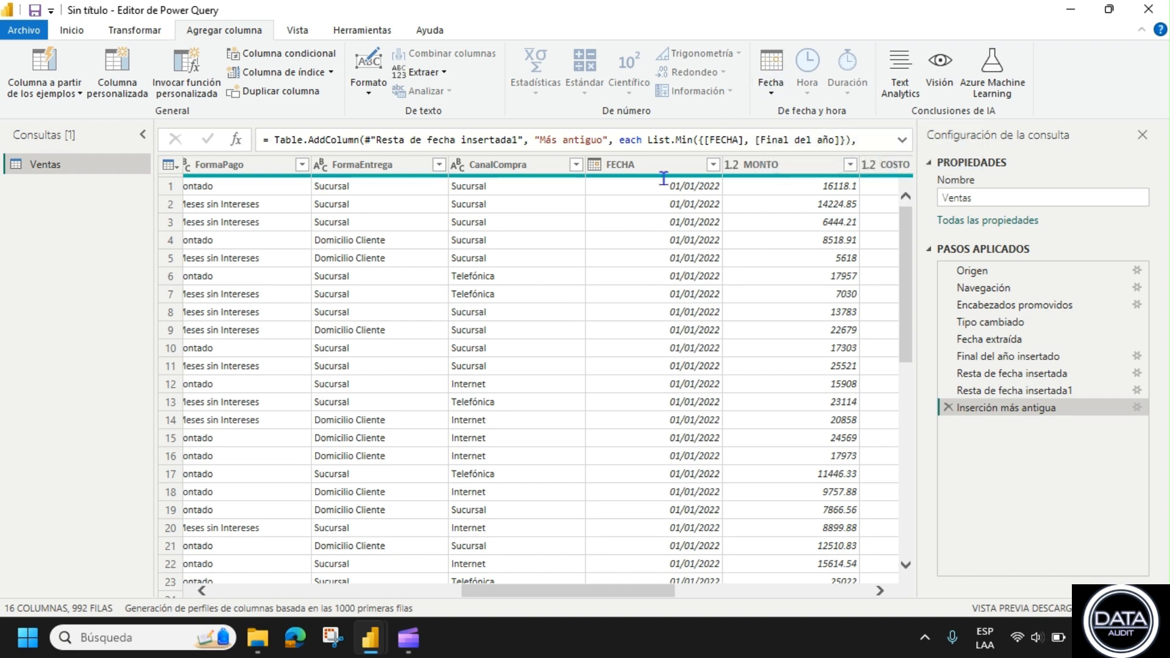
scroll(637, 588, down, 1)
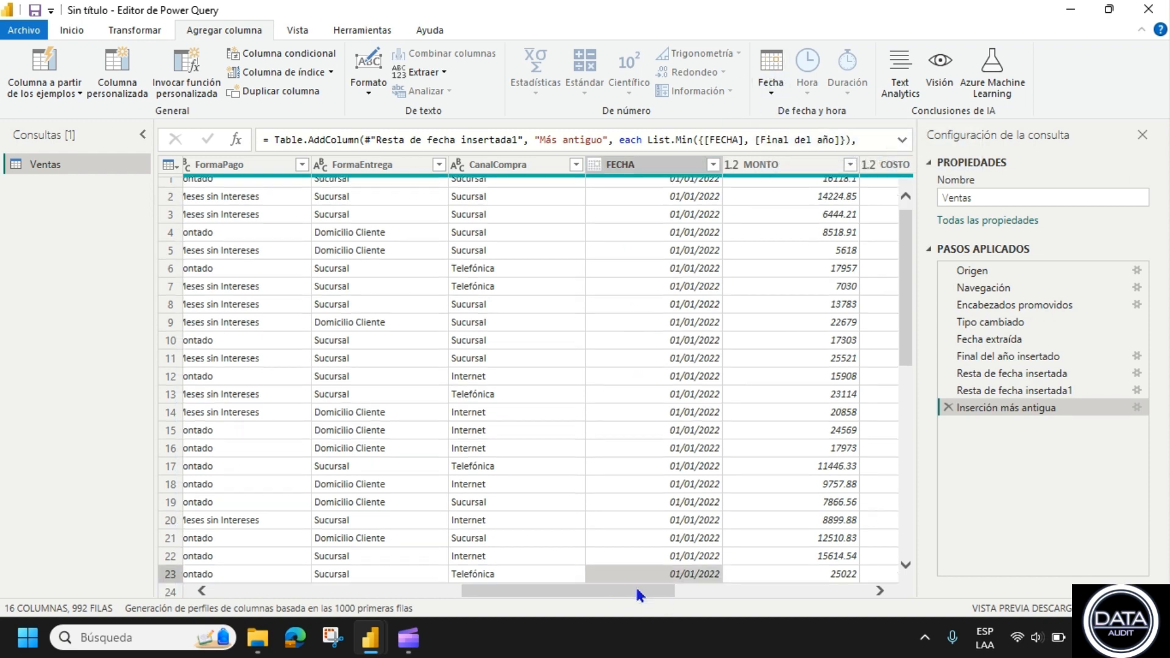
drag(624, 589, 538, 598)
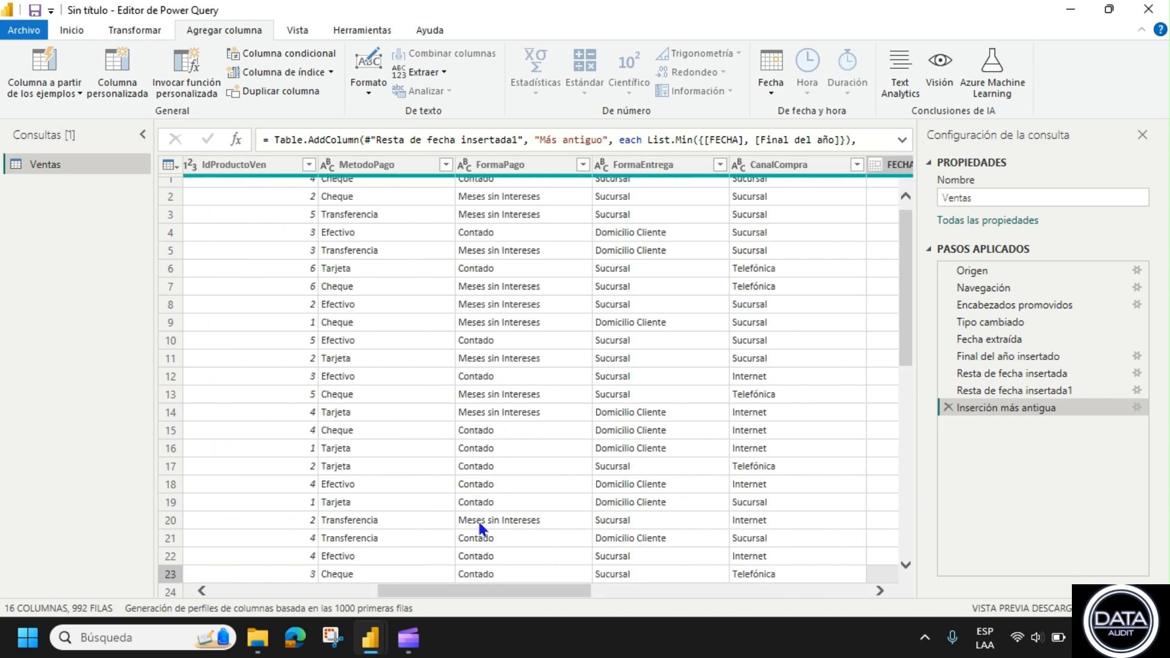